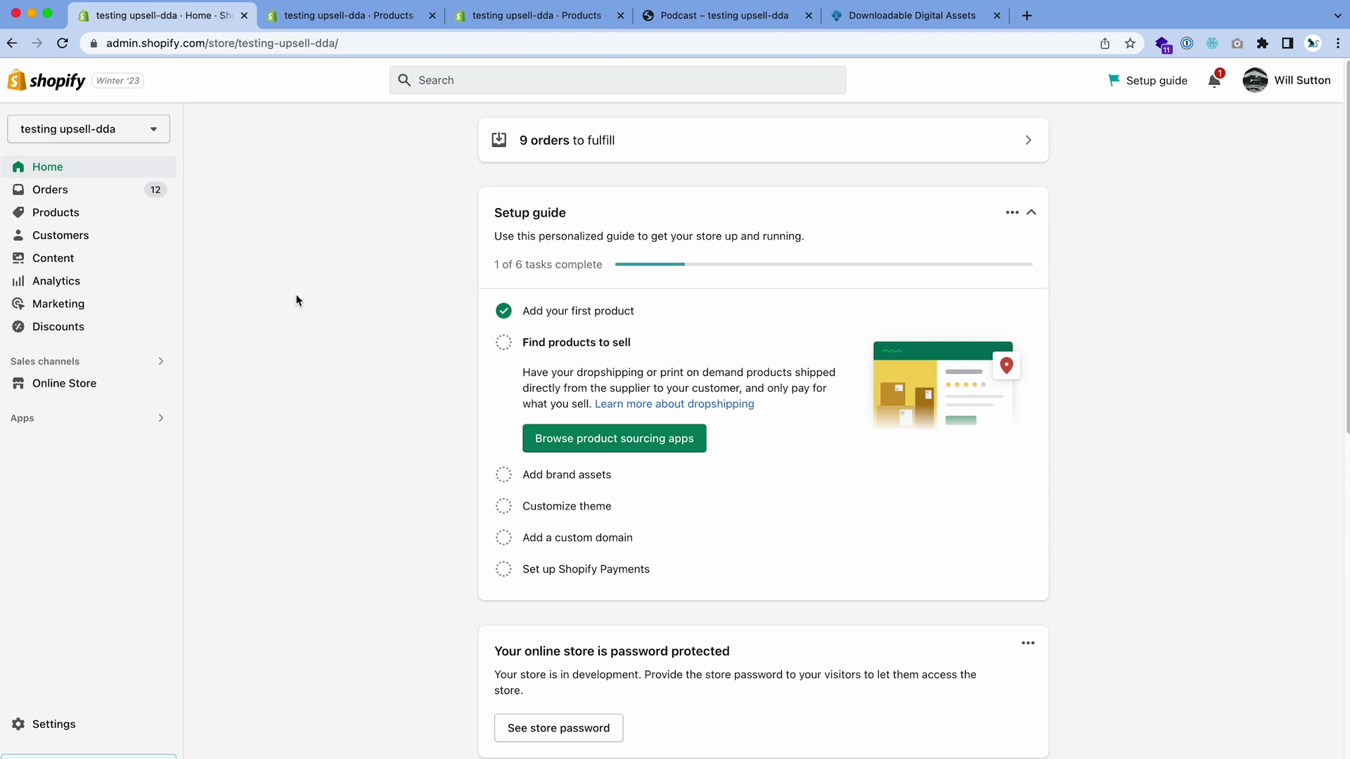
# - Inspect the Podcast product's storefront preview, including its quantity and eBook/Audio Type choices
pyautogui.press('super+k')
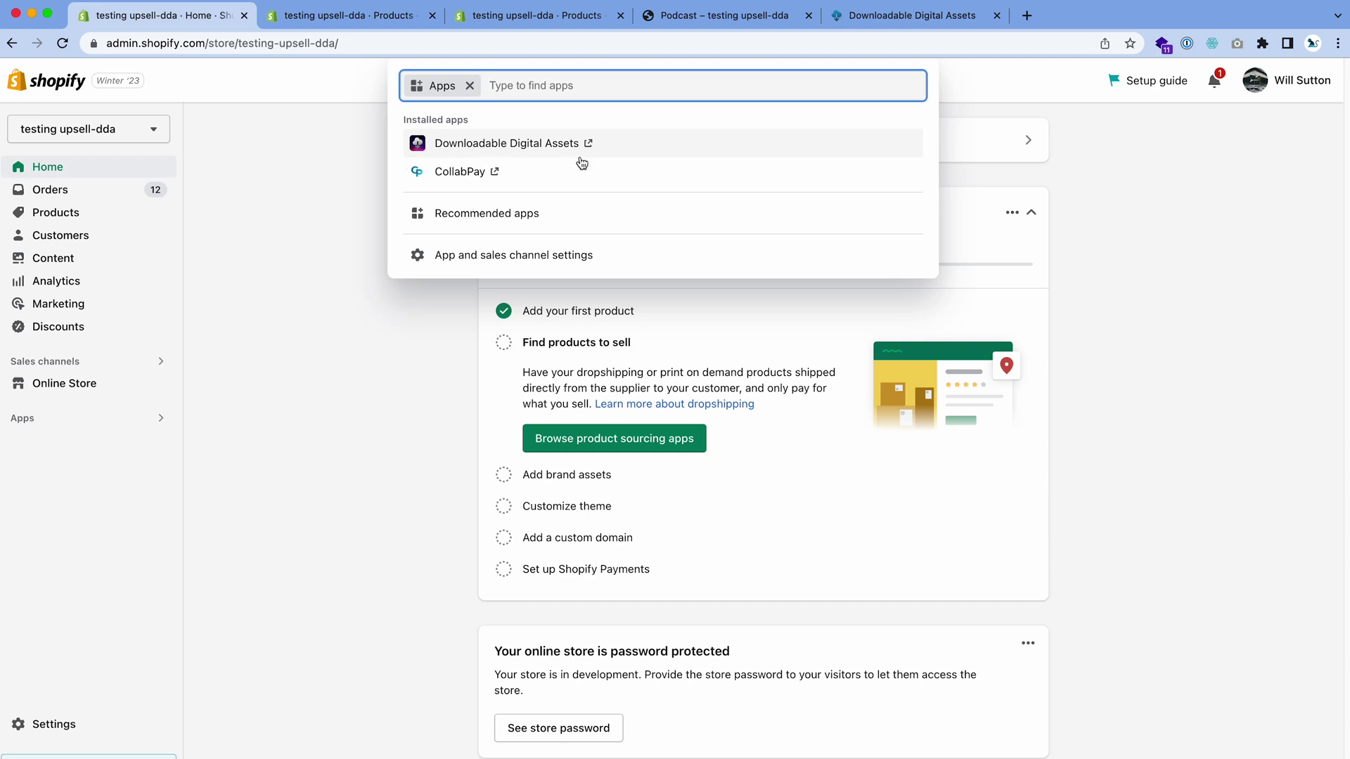
pyautogui.click(359, 134)
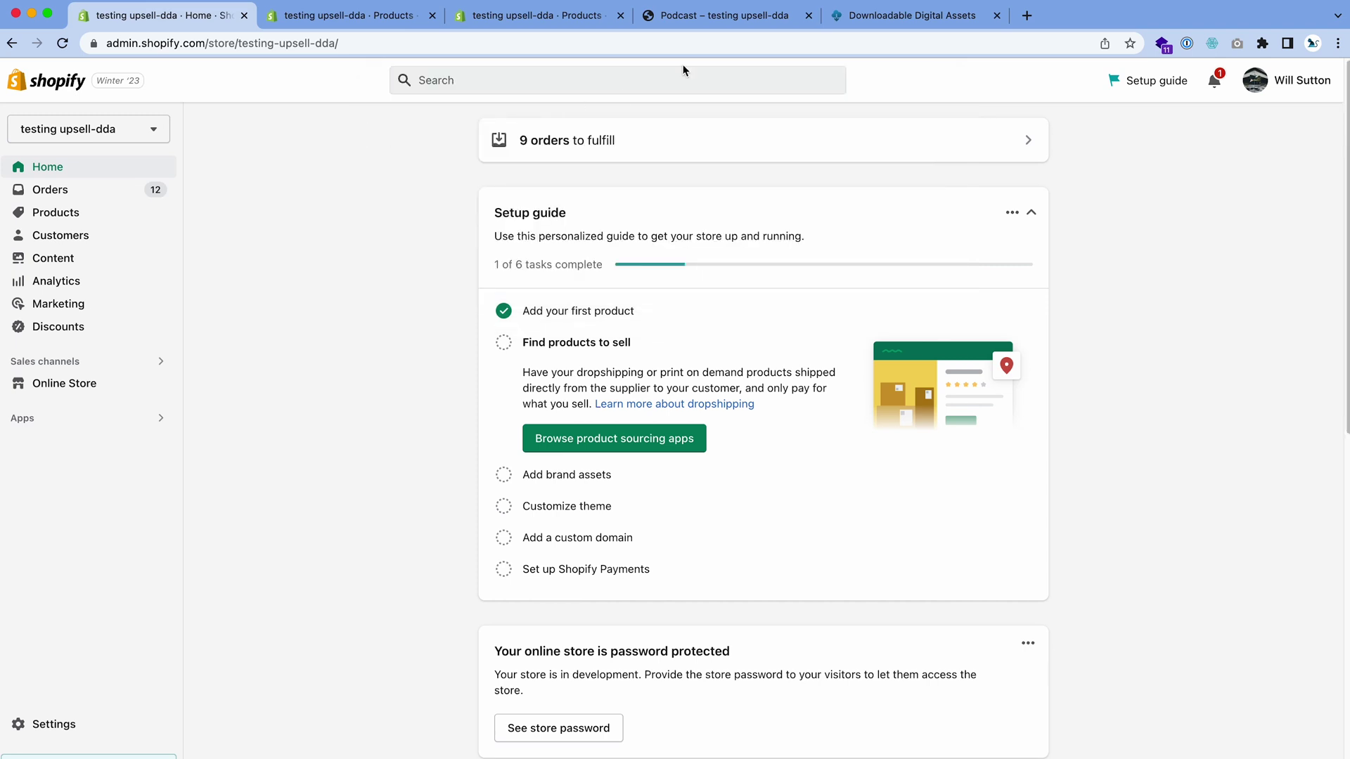
pyautogui.click(724, 16)
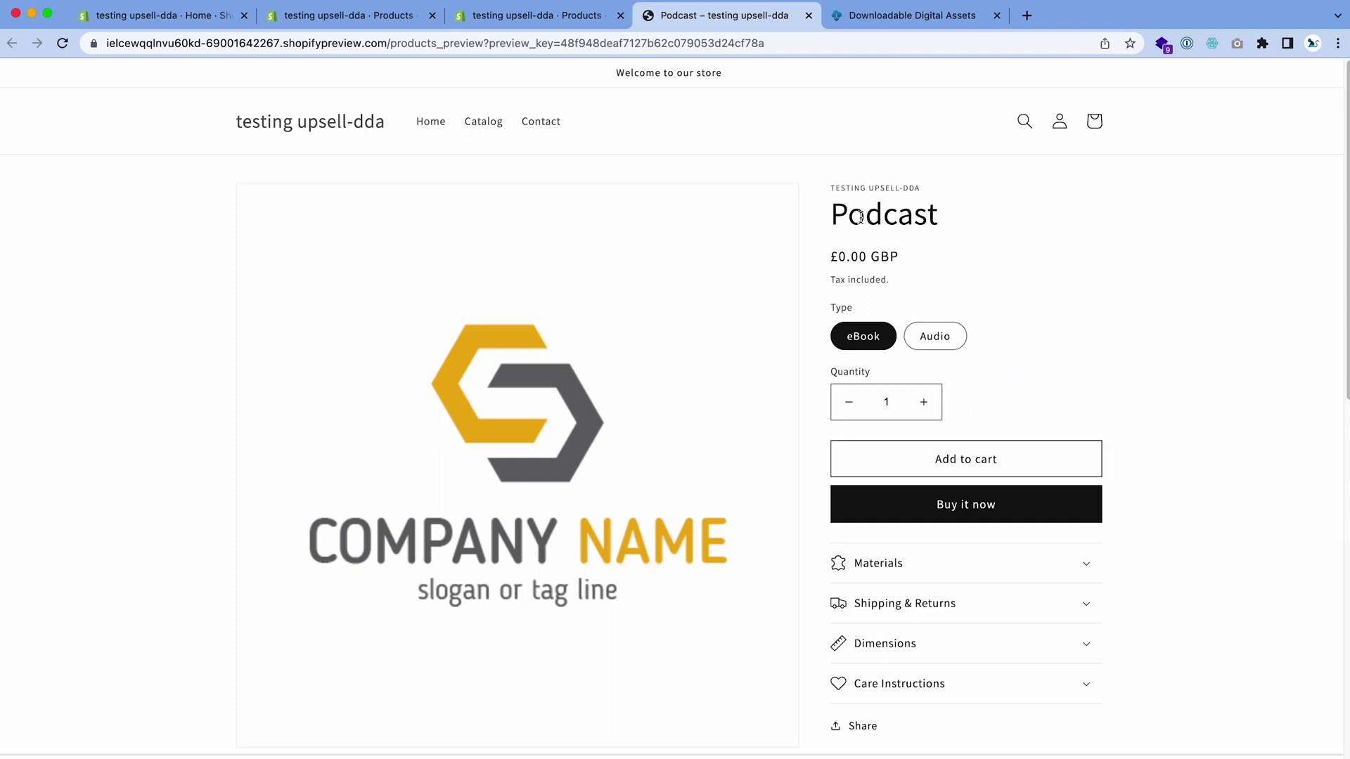
pyautogui.moveTo(835, 209); pyautogui.dragTo(997, 232)
pyautogui.click(999, 233)
pyautogui.click(994, 369)
pyautogui.click(1022, 365)
pyautogui.moveTo(830, 306); pyautogui.dragTo(951, 348)
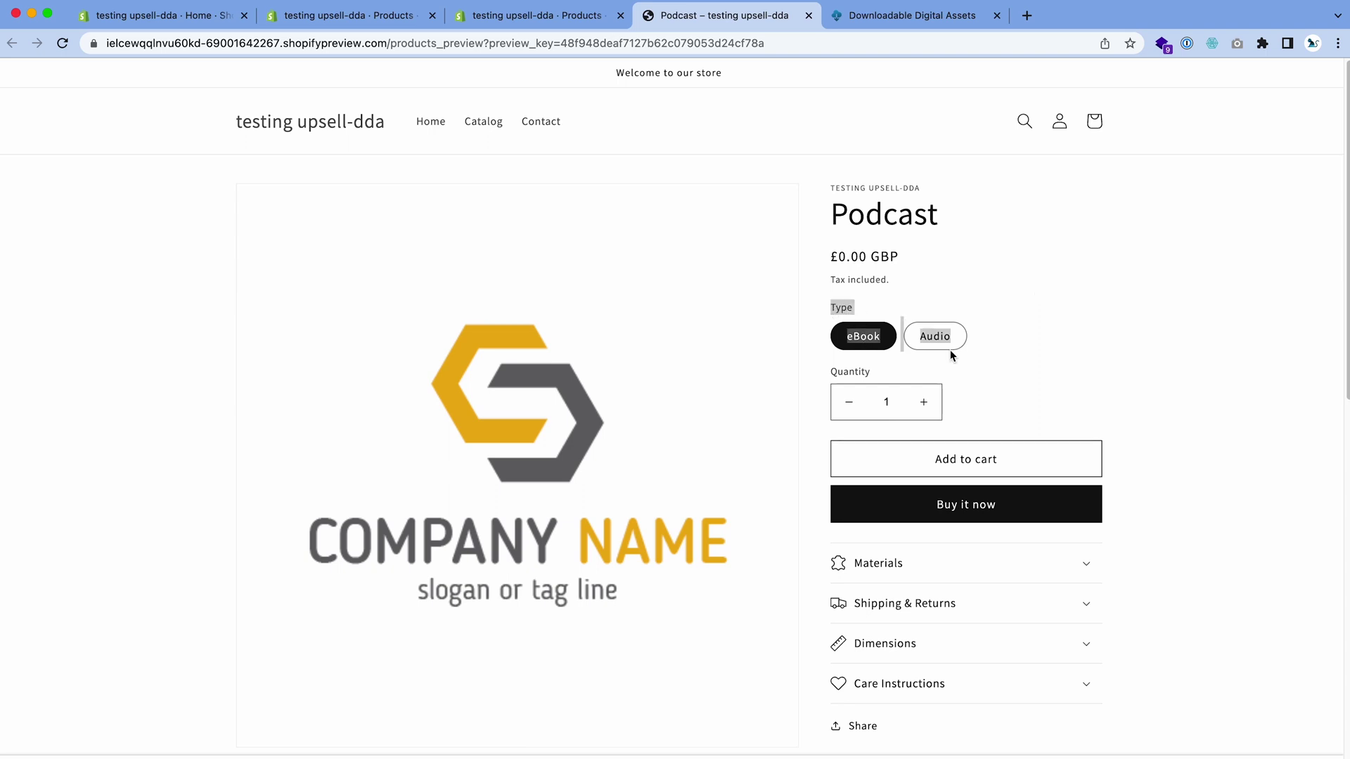
pyautogui.click(951, 349)
pyautogui.click(189, 24)
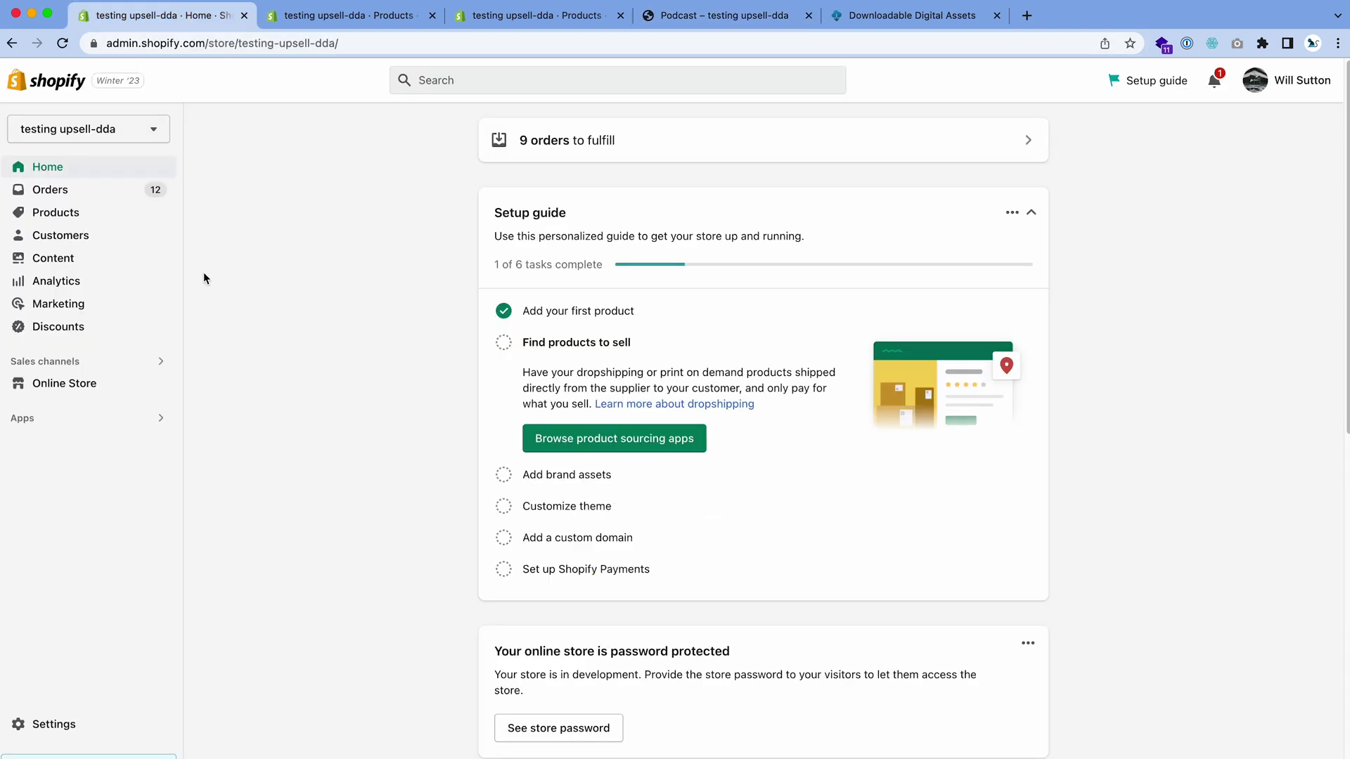
# - Create a new product titled Film, replacing the mistyped first title 'Podcasrt'
pyautogui.click(122, 220)
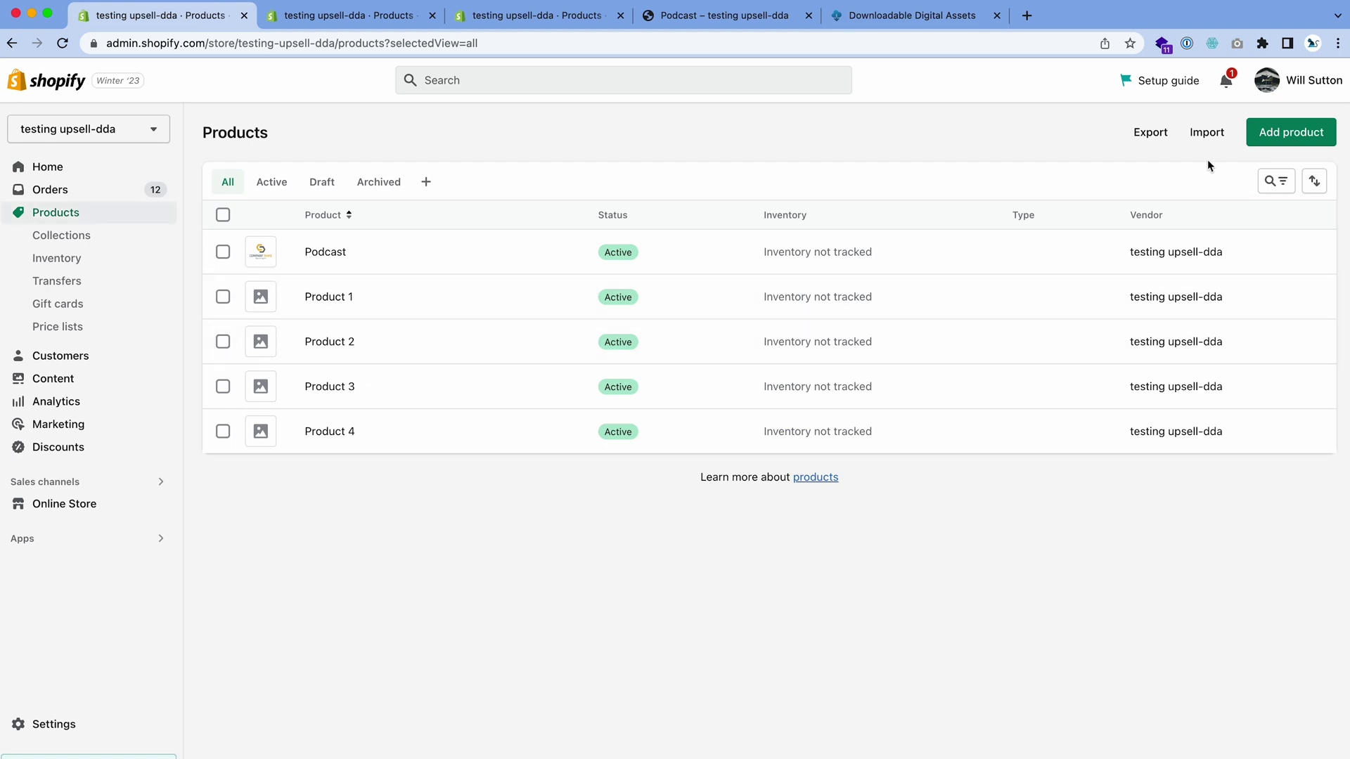
pyautogui.click(1269, 143)
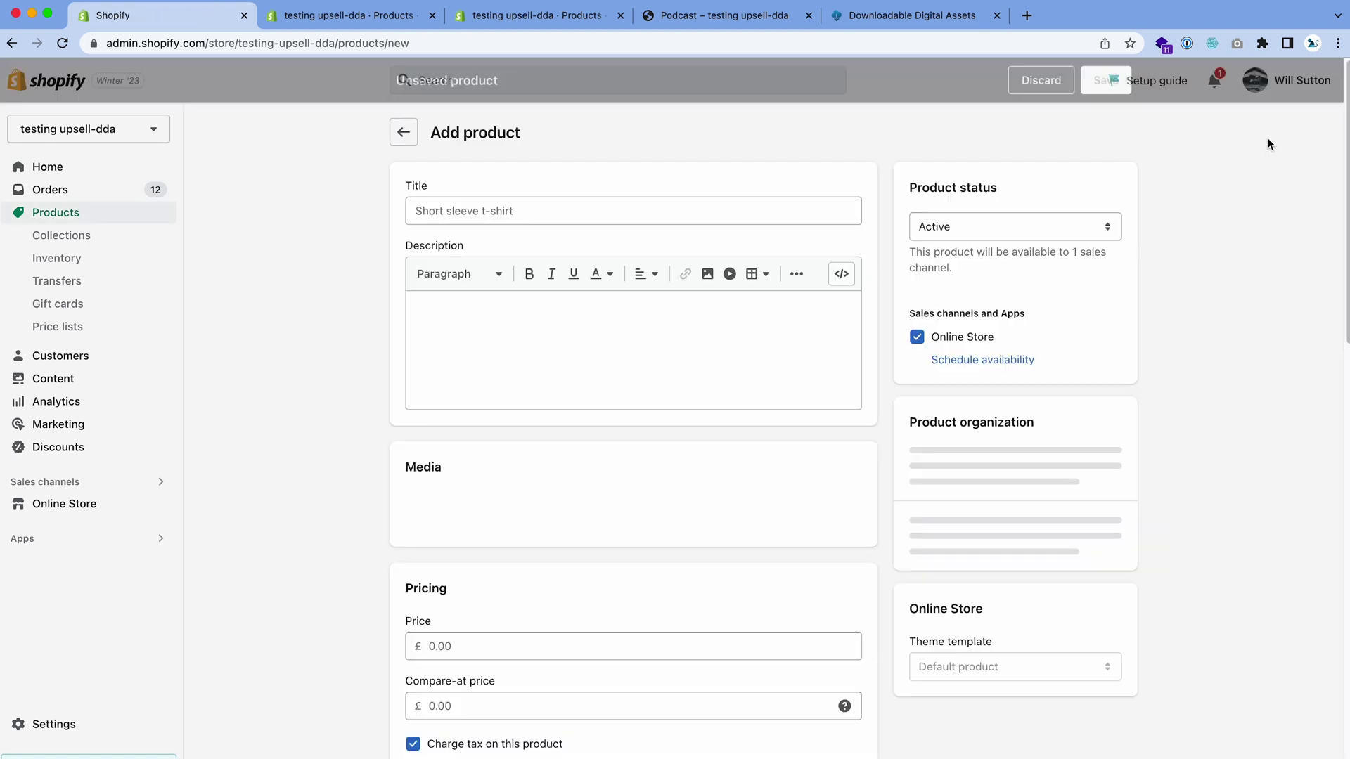
pyautogui.click(694, 213)
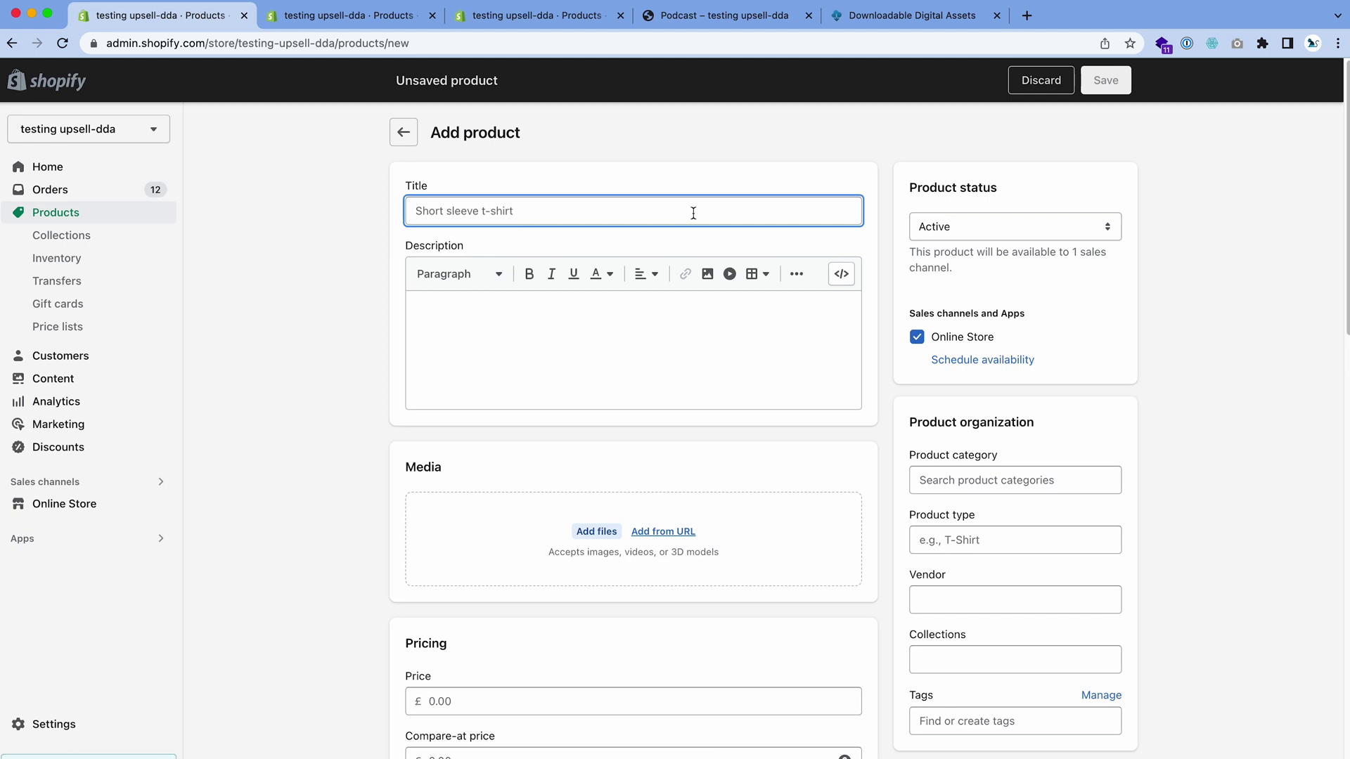
pyautogui.write('Podcasrt')
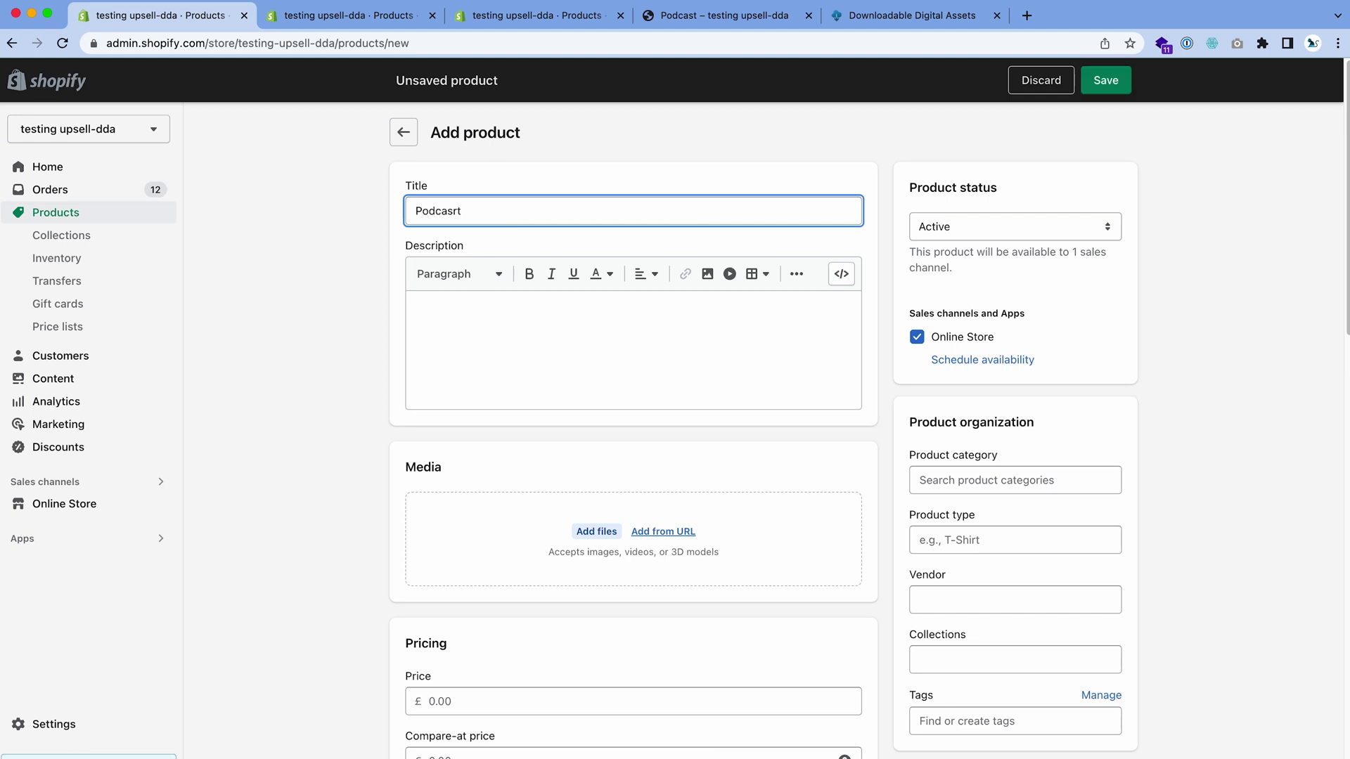
pyautogui.click(757, 244)
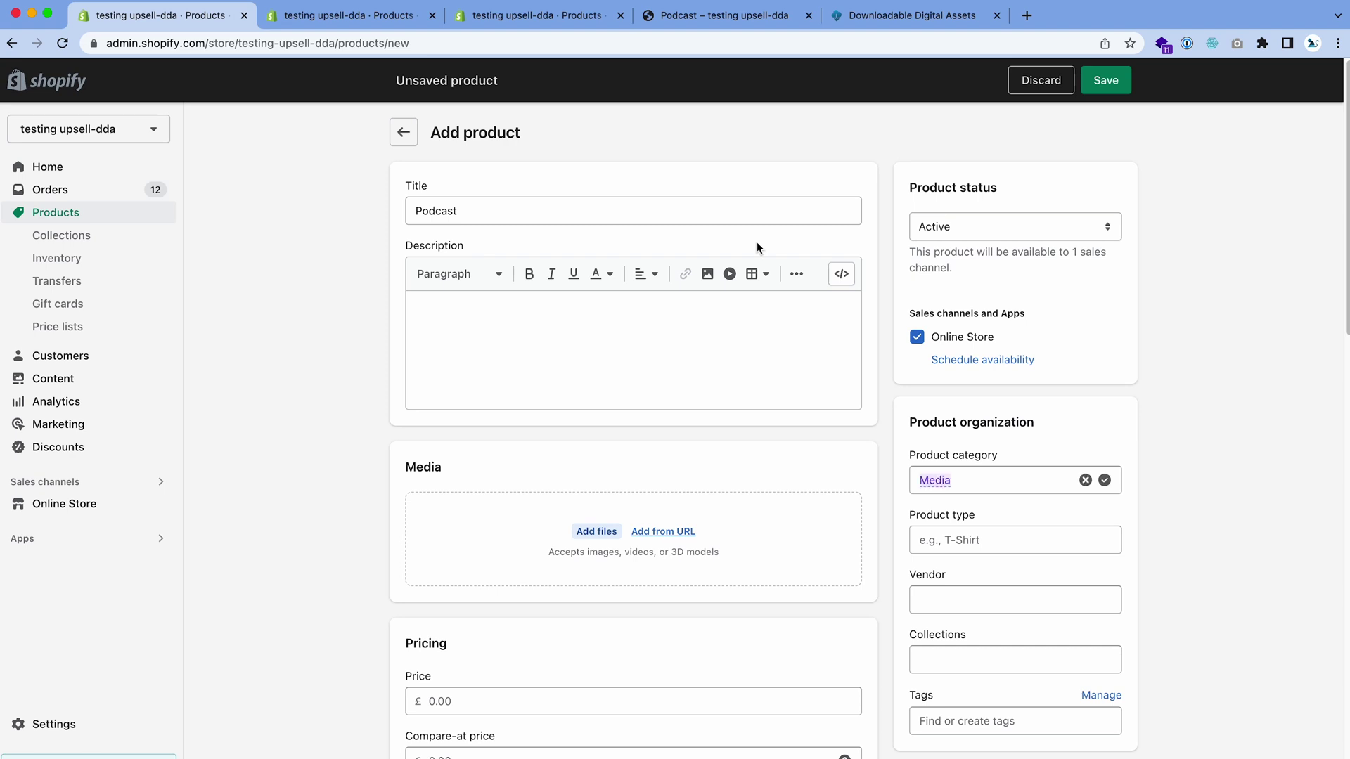
pyautogui.click(627, 211)
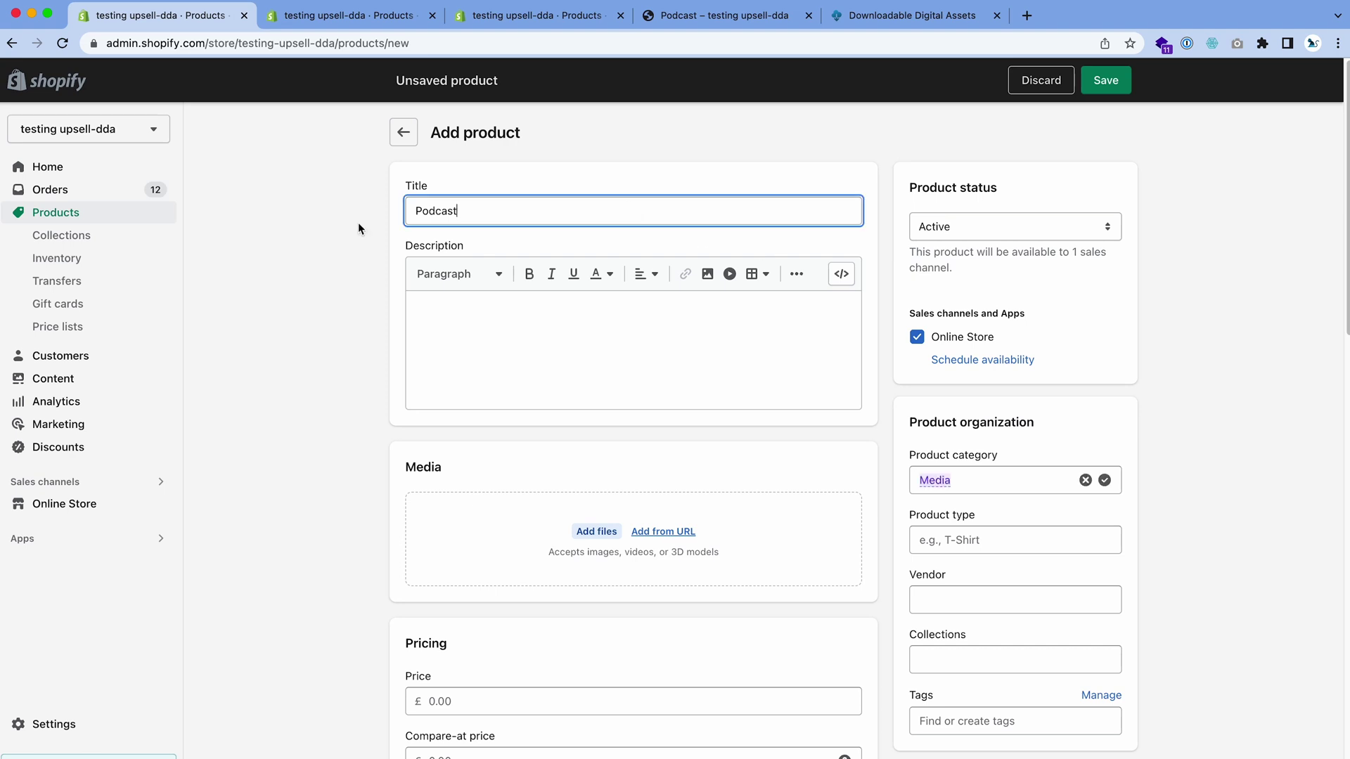
pyautogui.press('super+a')
pyautogui.write('Film')
pyautogui.click(547, 255)
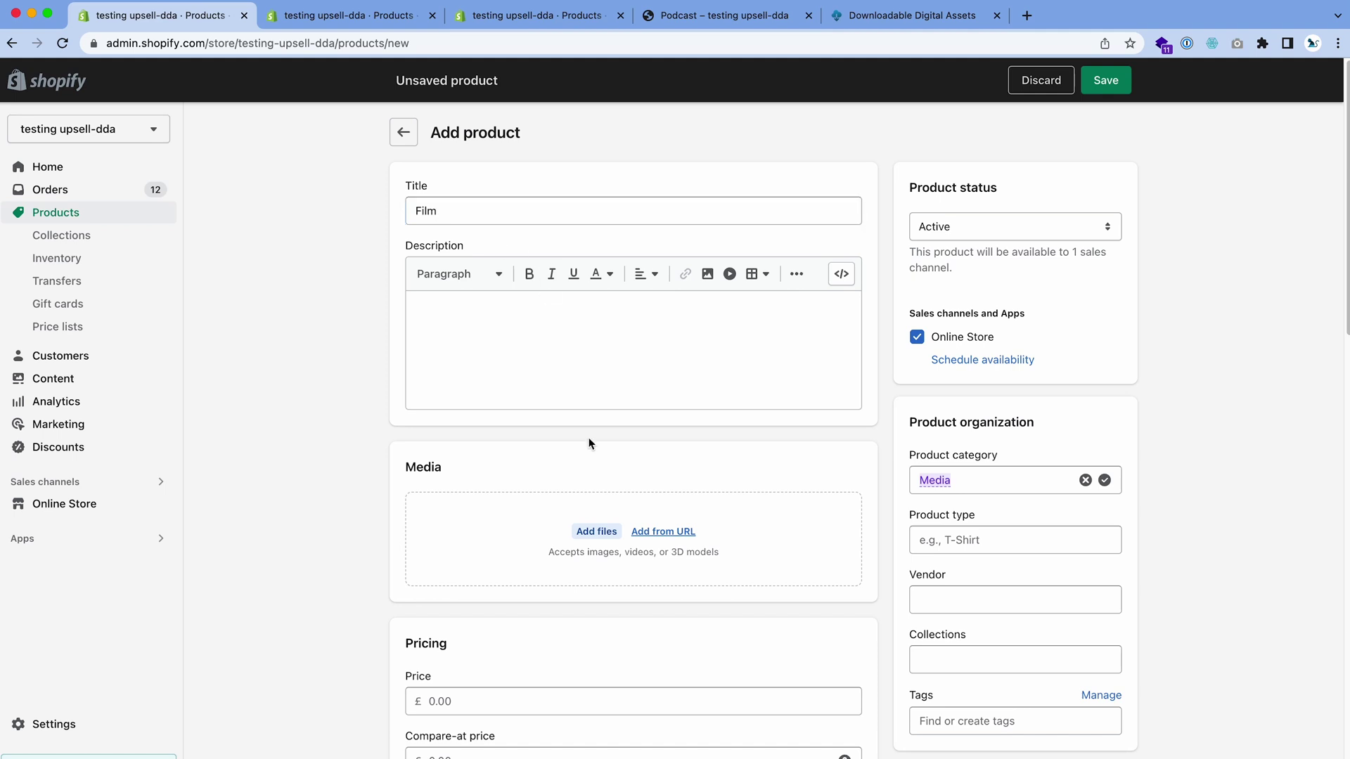
# - Add T-Shirt.jpeg as the product image and set the price to 10
pyautogui.click(556, 521)
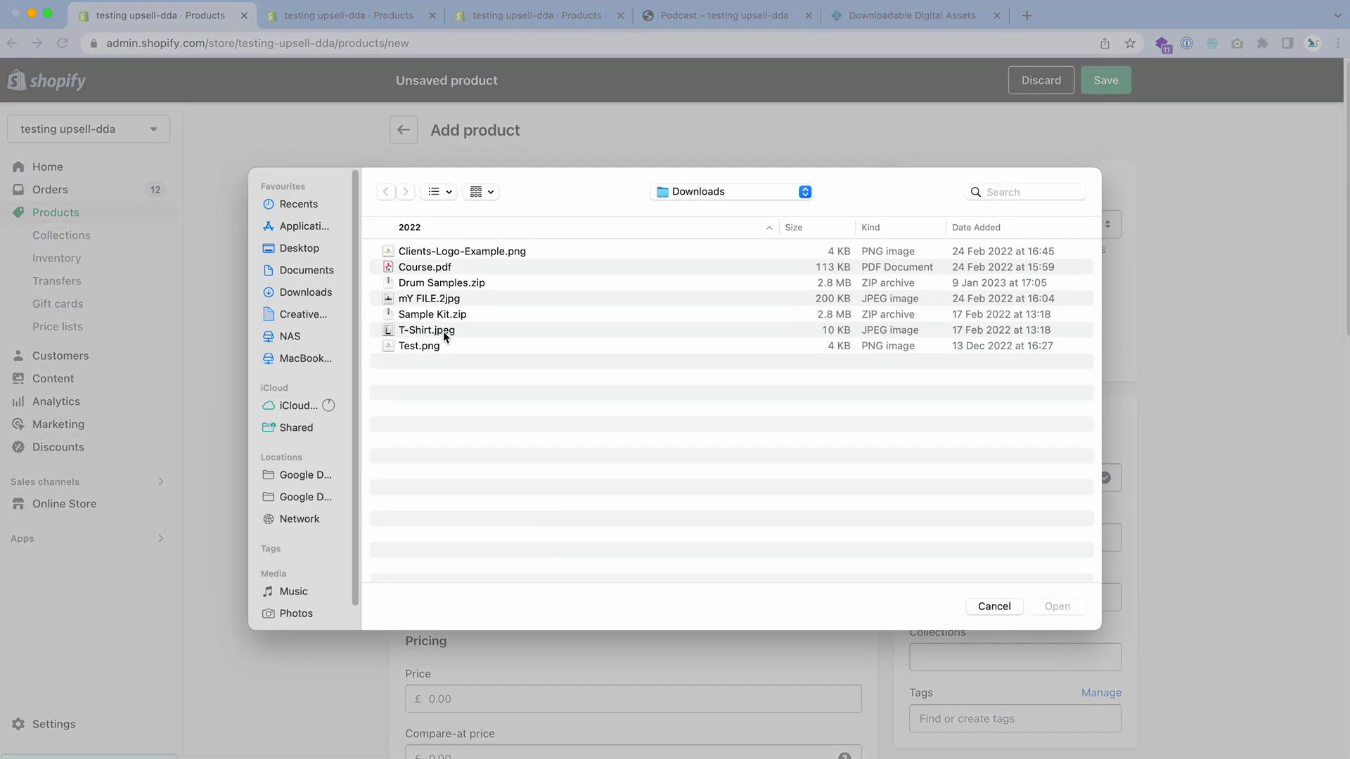
pyautogui.doubleClick(443, 331)
pyautogui.scroll(-1, 557, 638)
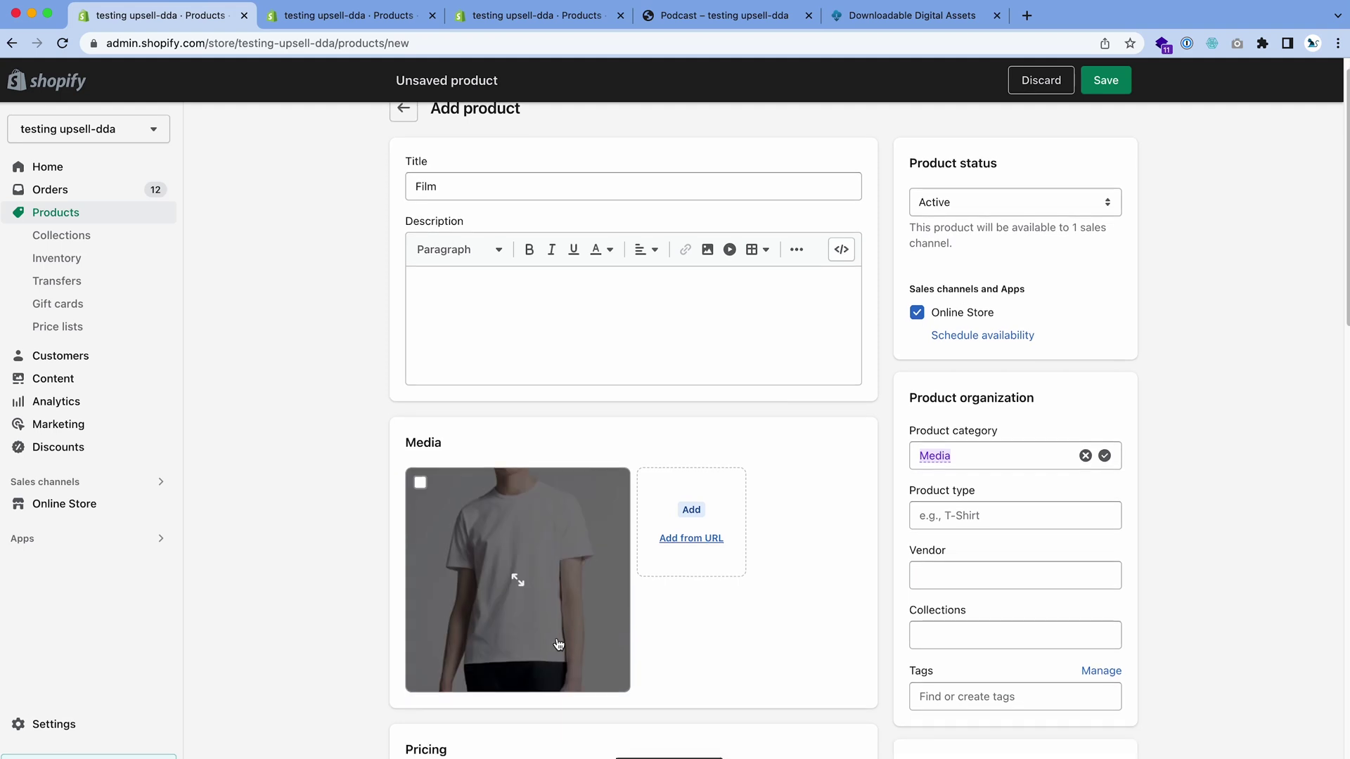
pyautogui.scroll(-5, 557, 641)
pyautogui.click(542, 592)
pyautogui.write('1')
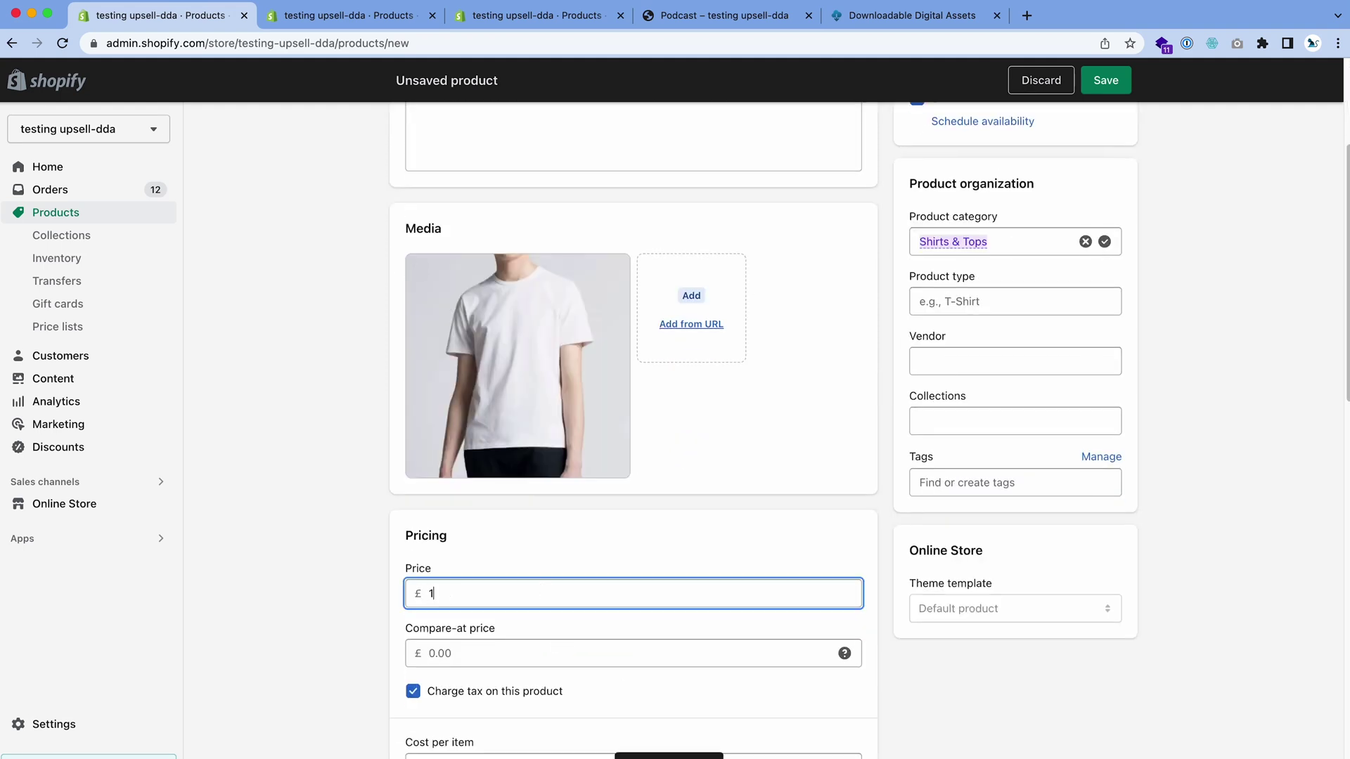
pyautogui.write('0')
# - Turn off quantity tracking and mark Film as not a physical product
pyautogui.scroll(-10, 556, 582)
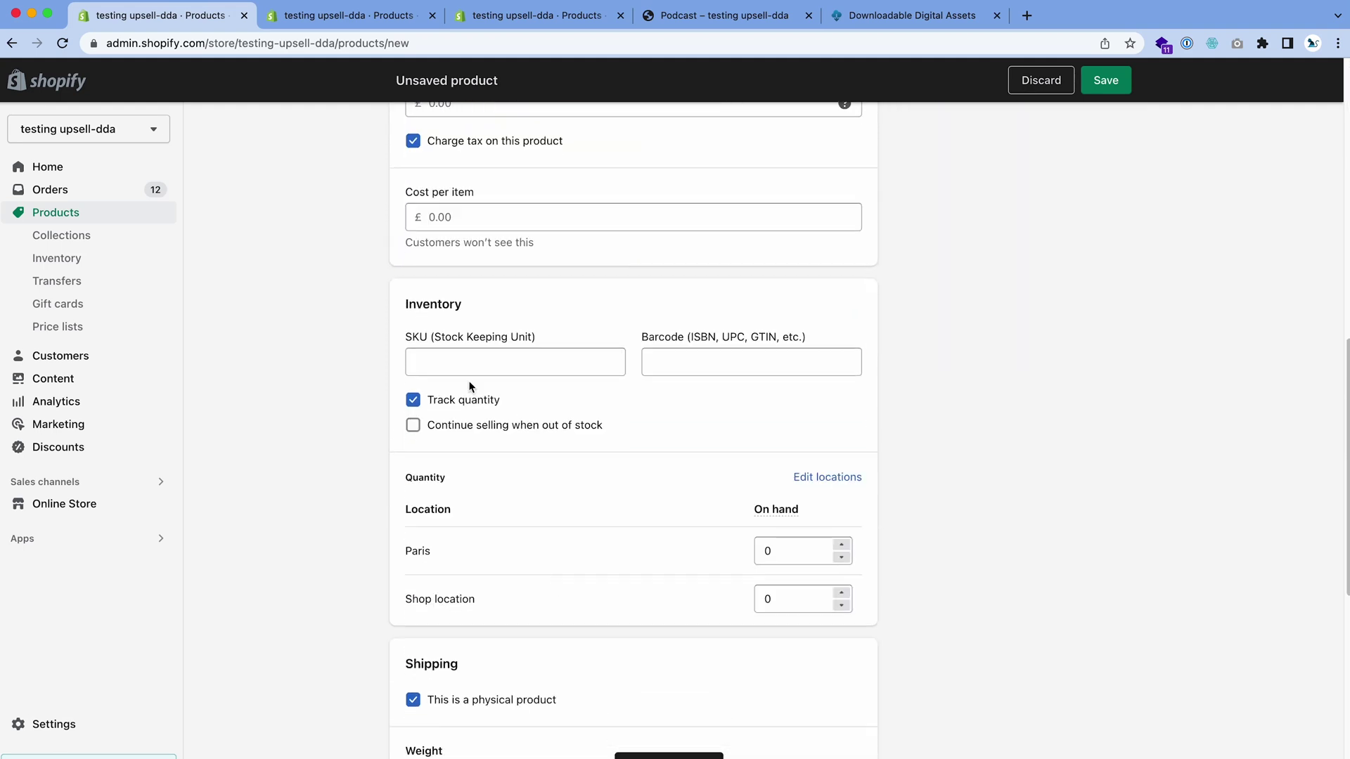
pyautogui.click(413, 400)
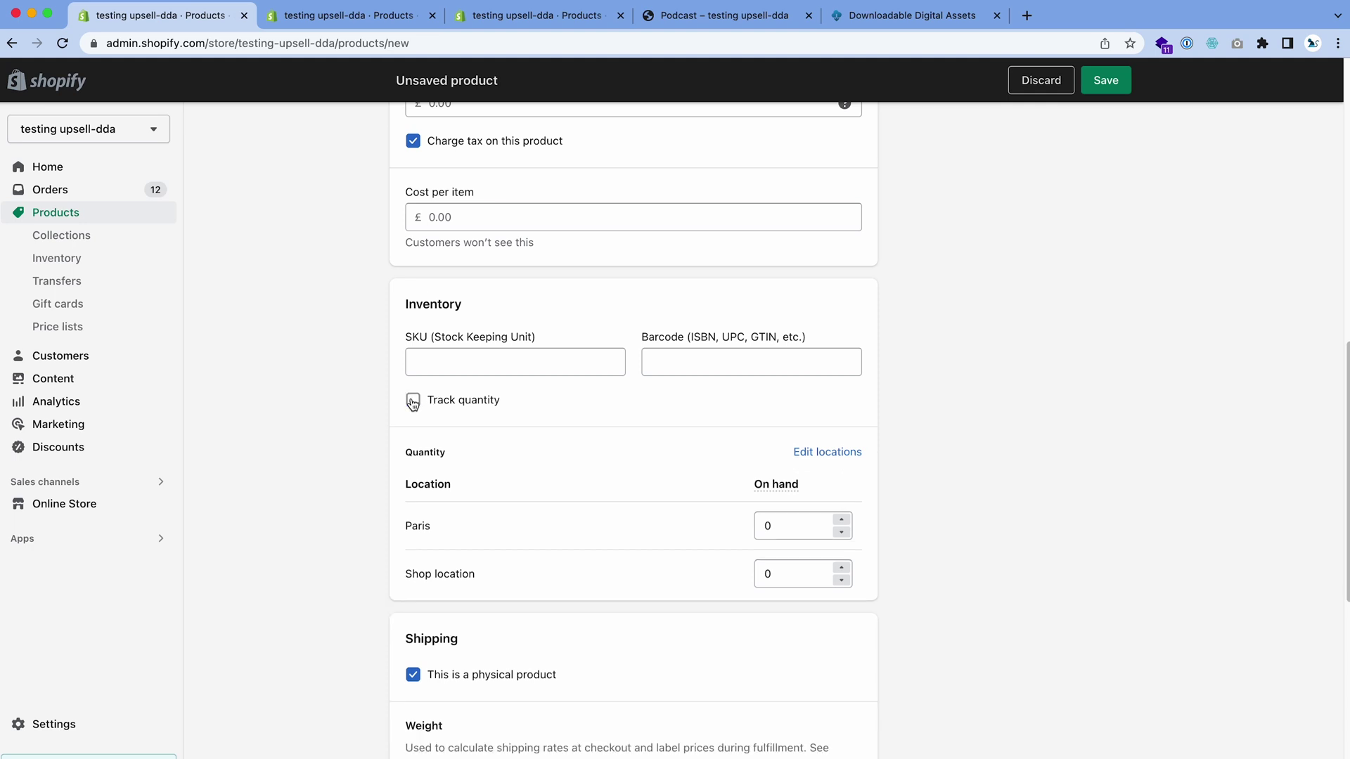
pyautogui.scroll(-3, 464, 426)
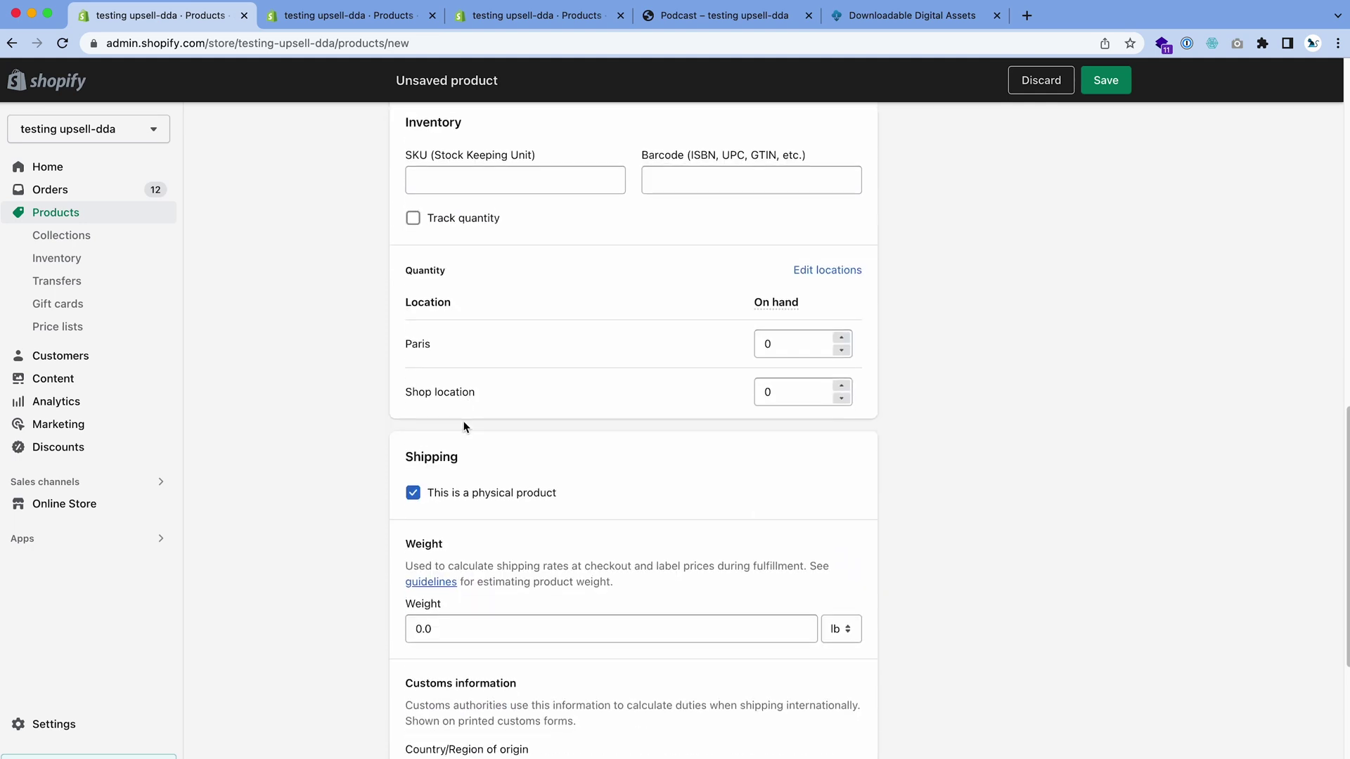
pyautogui.scroll(-2, 456, 366)
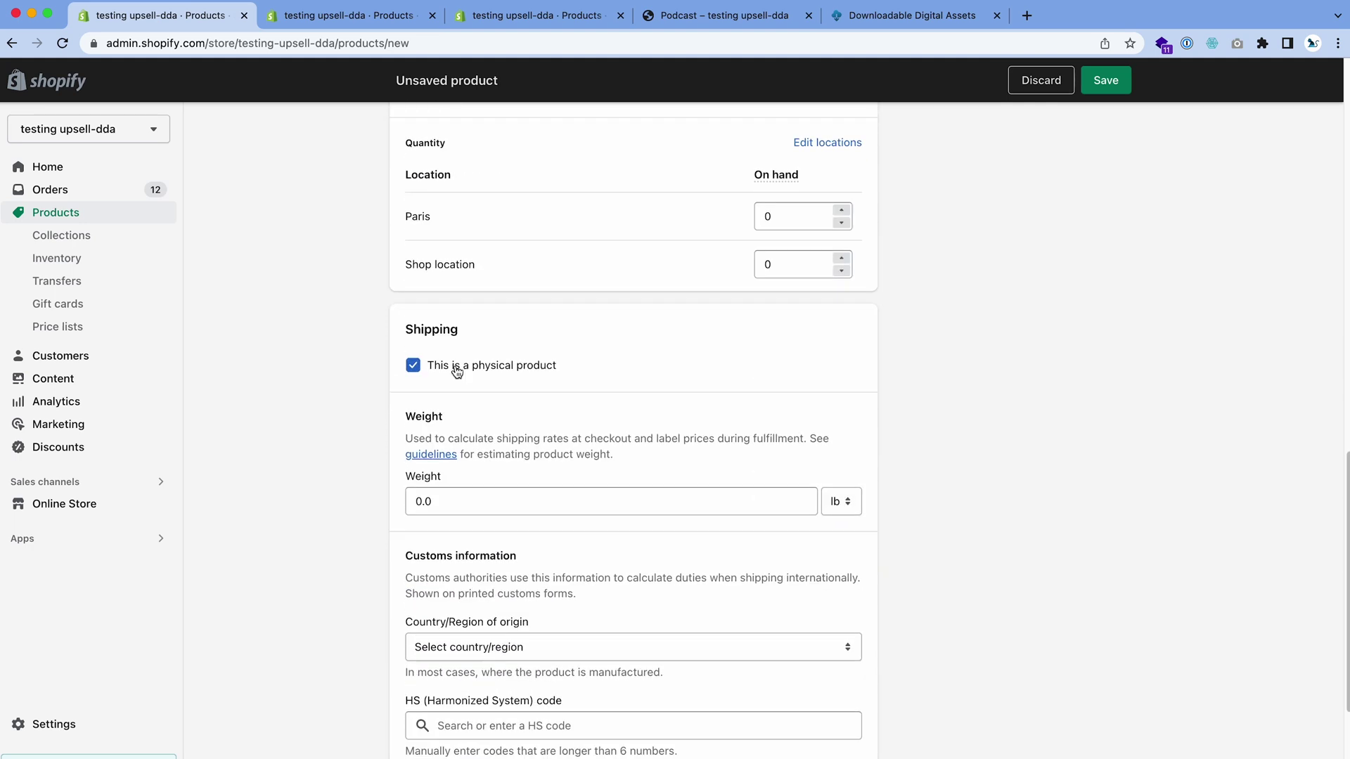
pyautogui.click(456, 366)
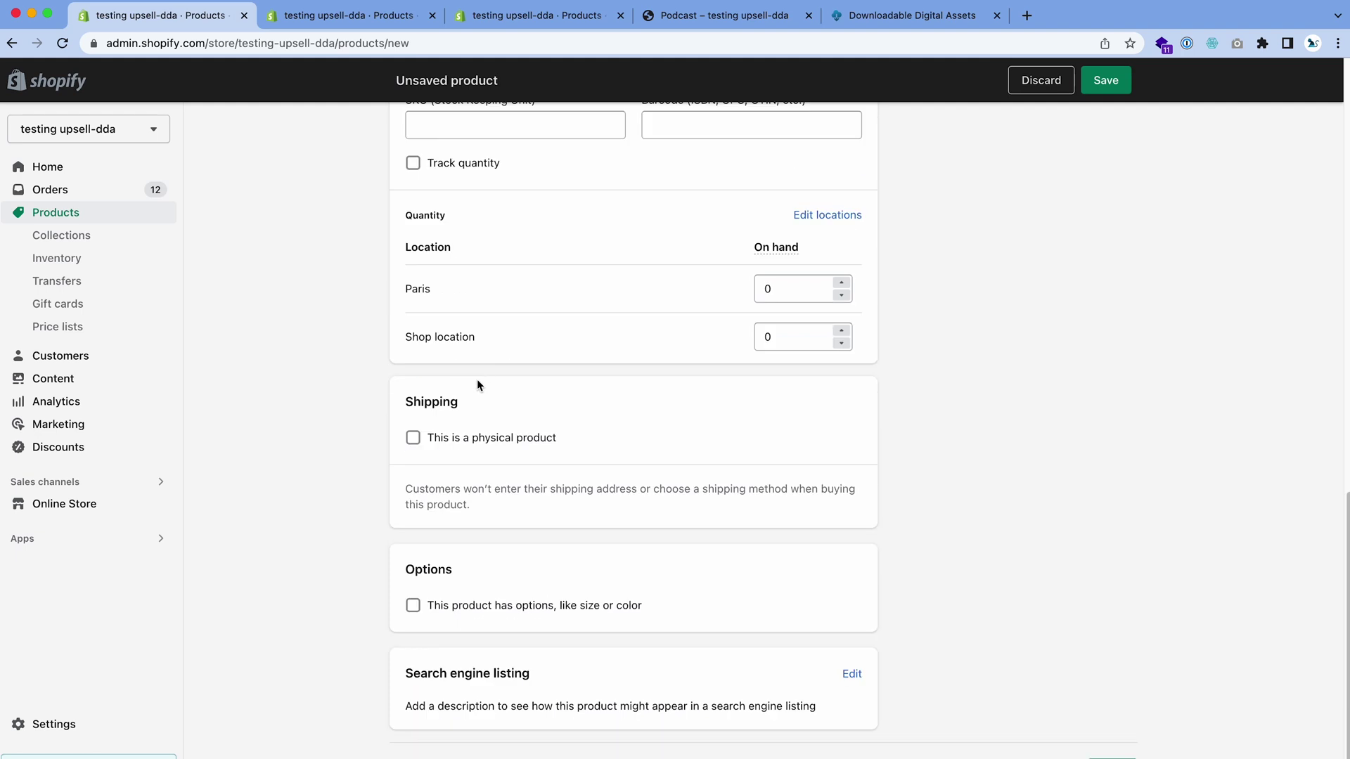
pyautogui.moveTo(558, 439); pyautogui.dragTo(427, 445)
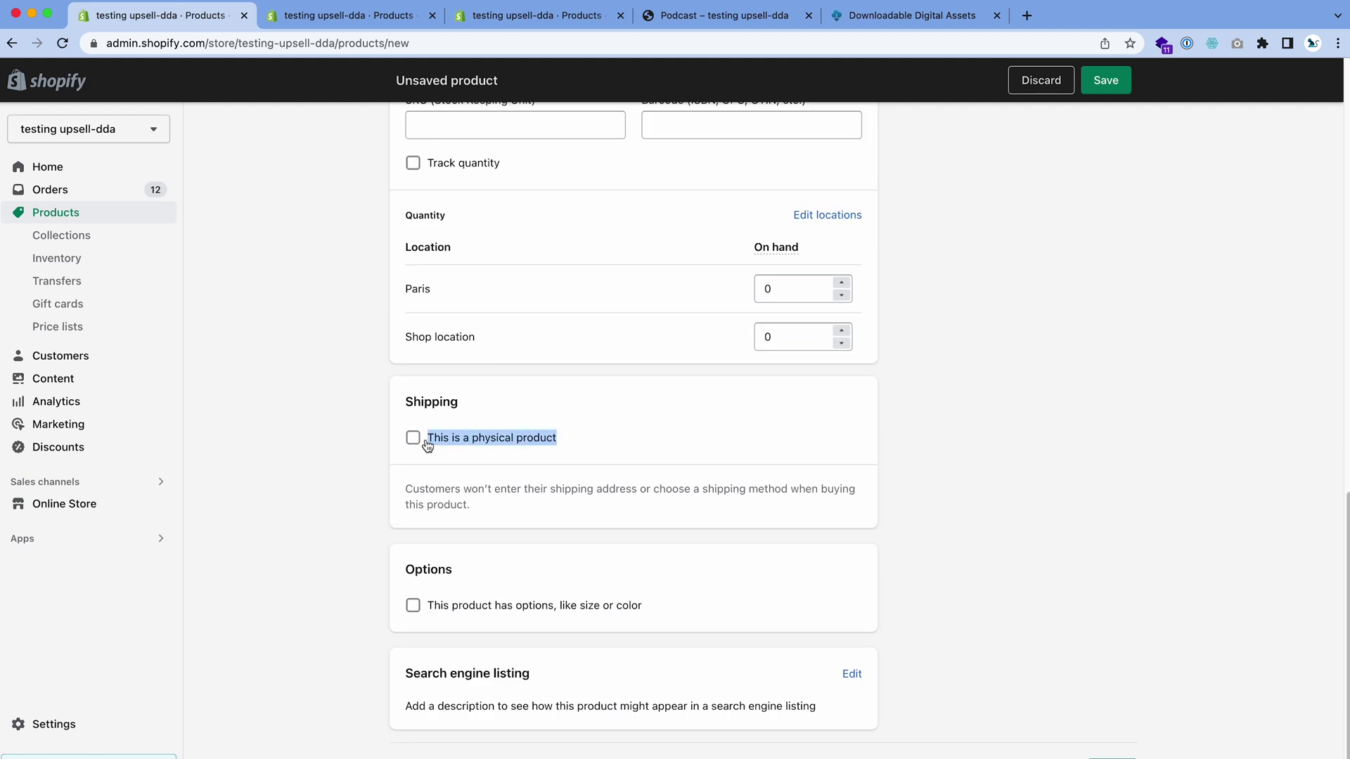
pyautogui.click(438, 470)
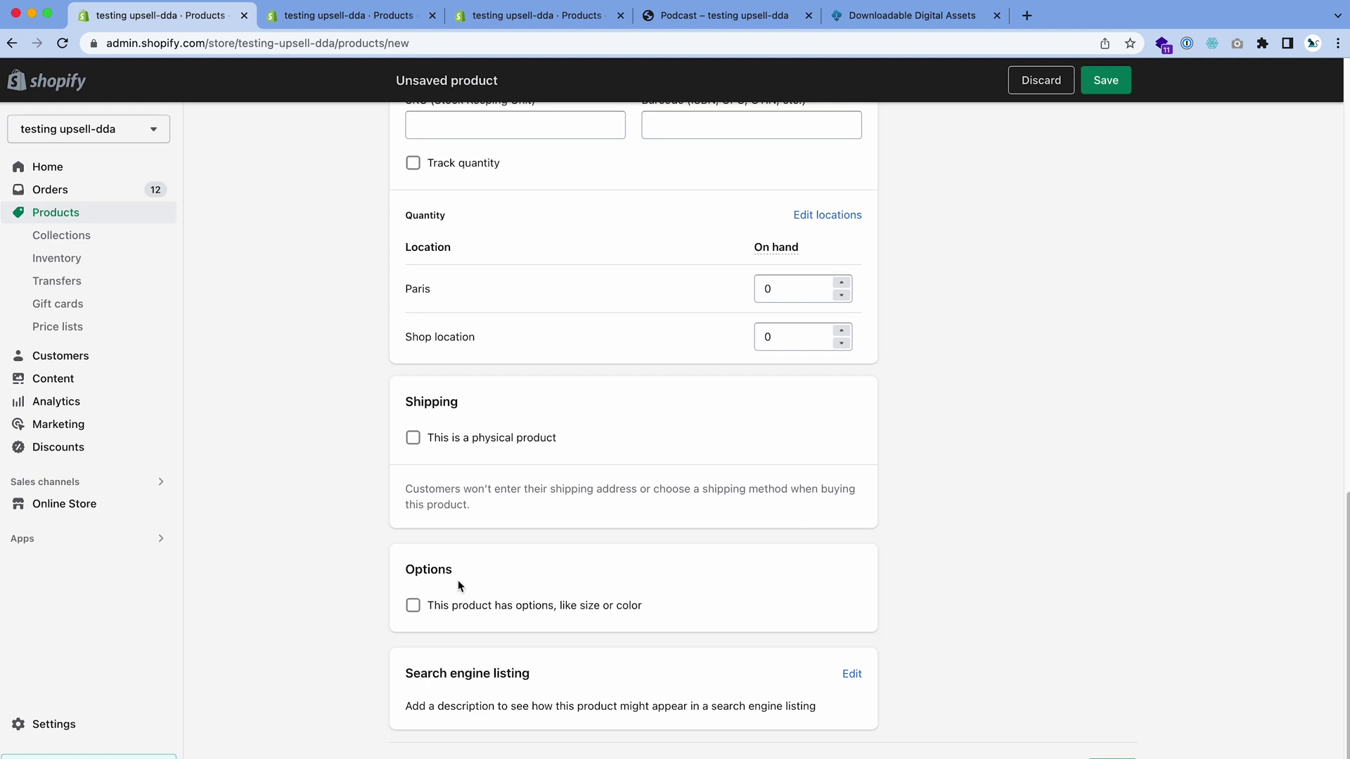
# - Enable product options and name the first option Type
pyautogui.moveTo(408, 570); pyautogui.dragTo(489, 580)
pyautogui.click(490, 576)
pyautogui.click(433, 609)
pyautogui.scroll(-4, 433, 610)
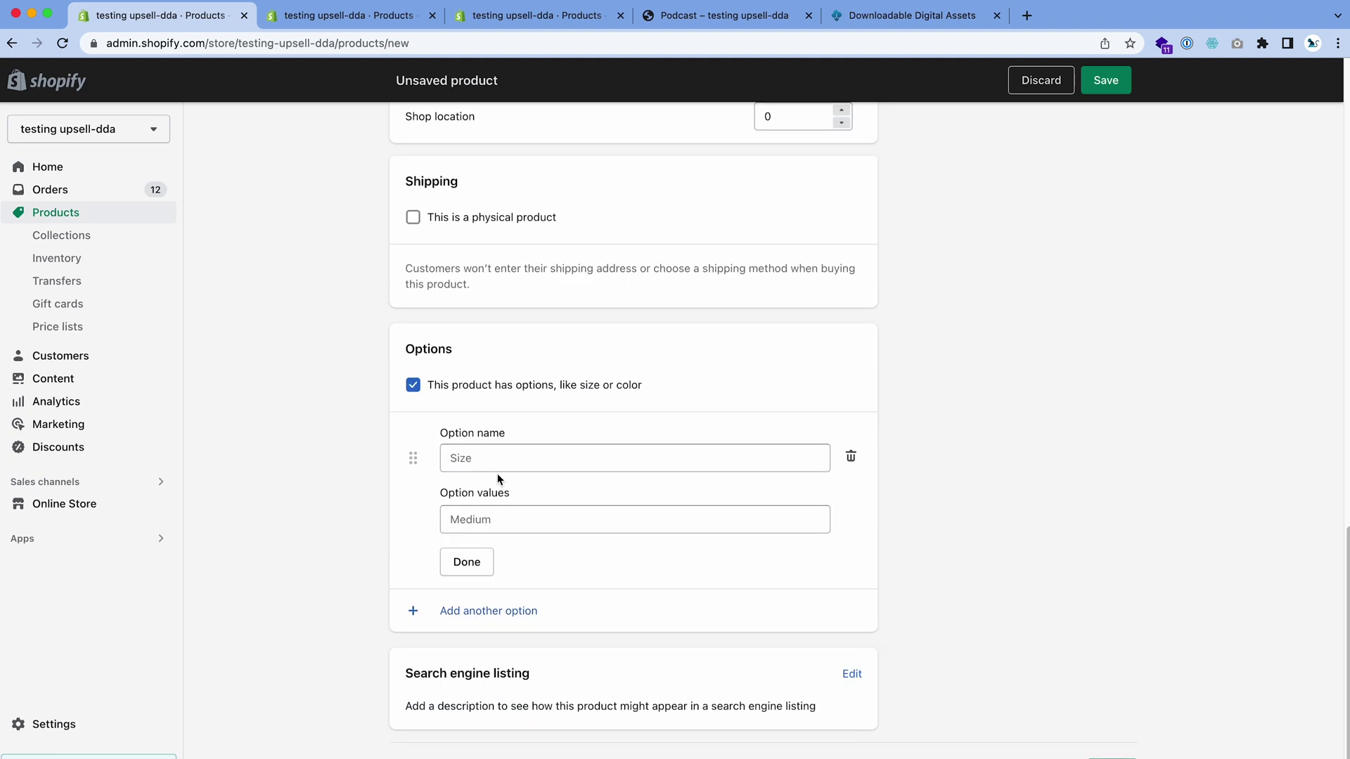
pyautogui.click(503, 458)
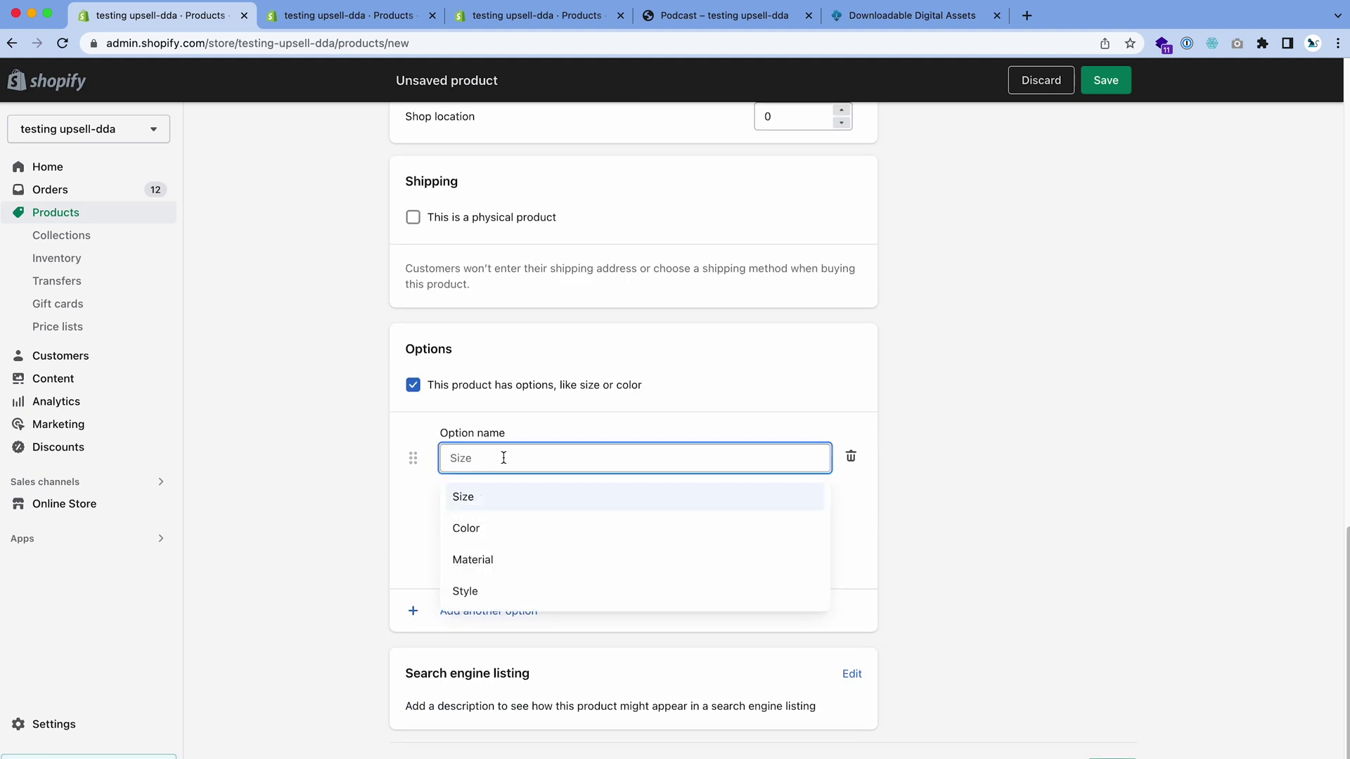
pyautogui.write('Type')
pyautogui.click(578, 424)
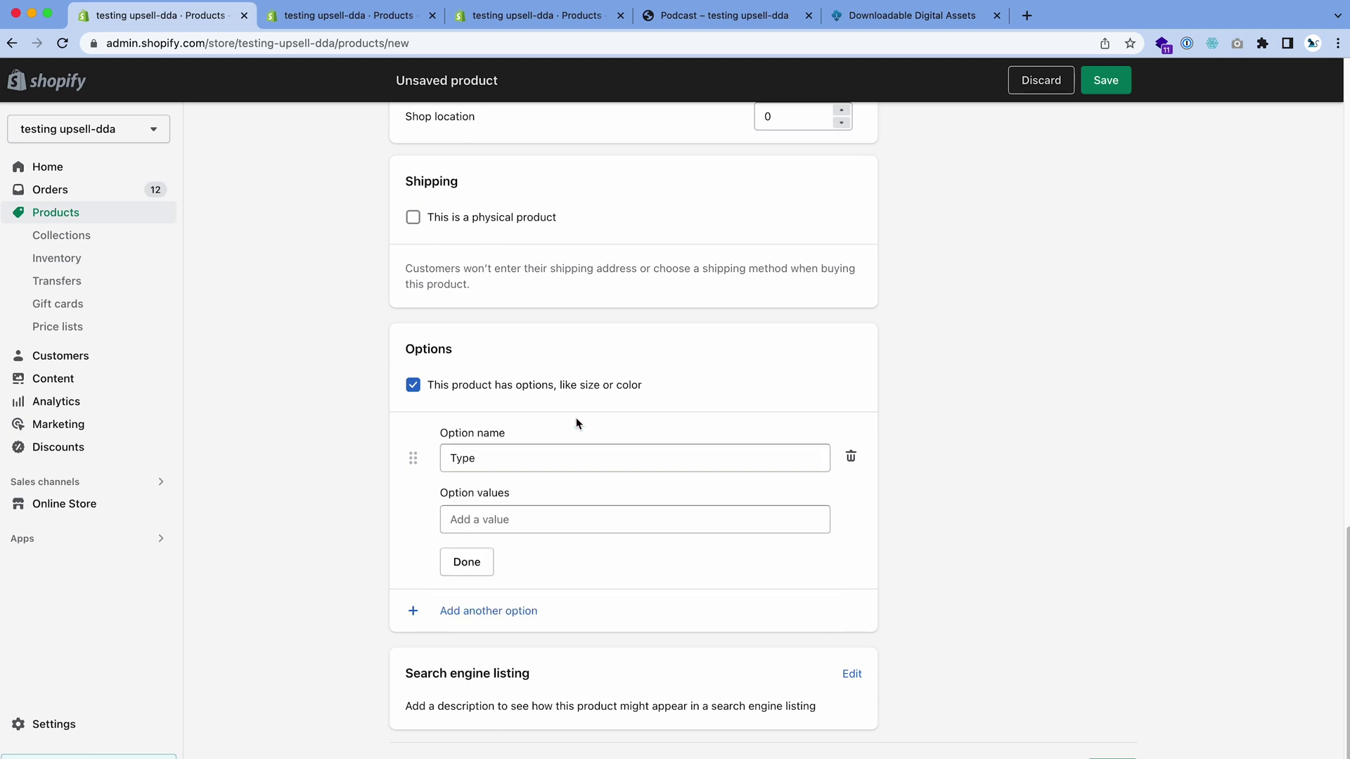
# - Add Type values MP4 and Stream and finish the option, creating two variants
pyautogui.click(511, 519)
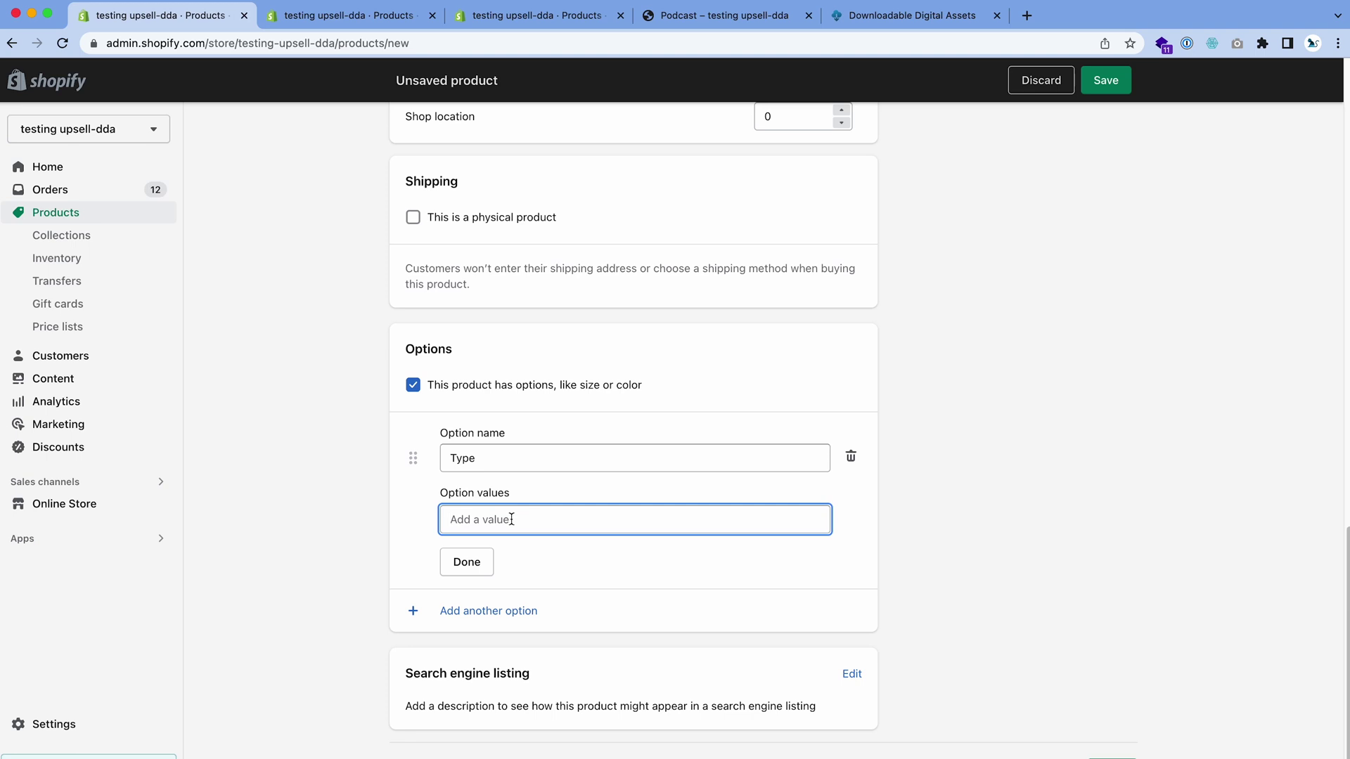
pyautogui.write('MP4')
pyautogui.click(508, 550)
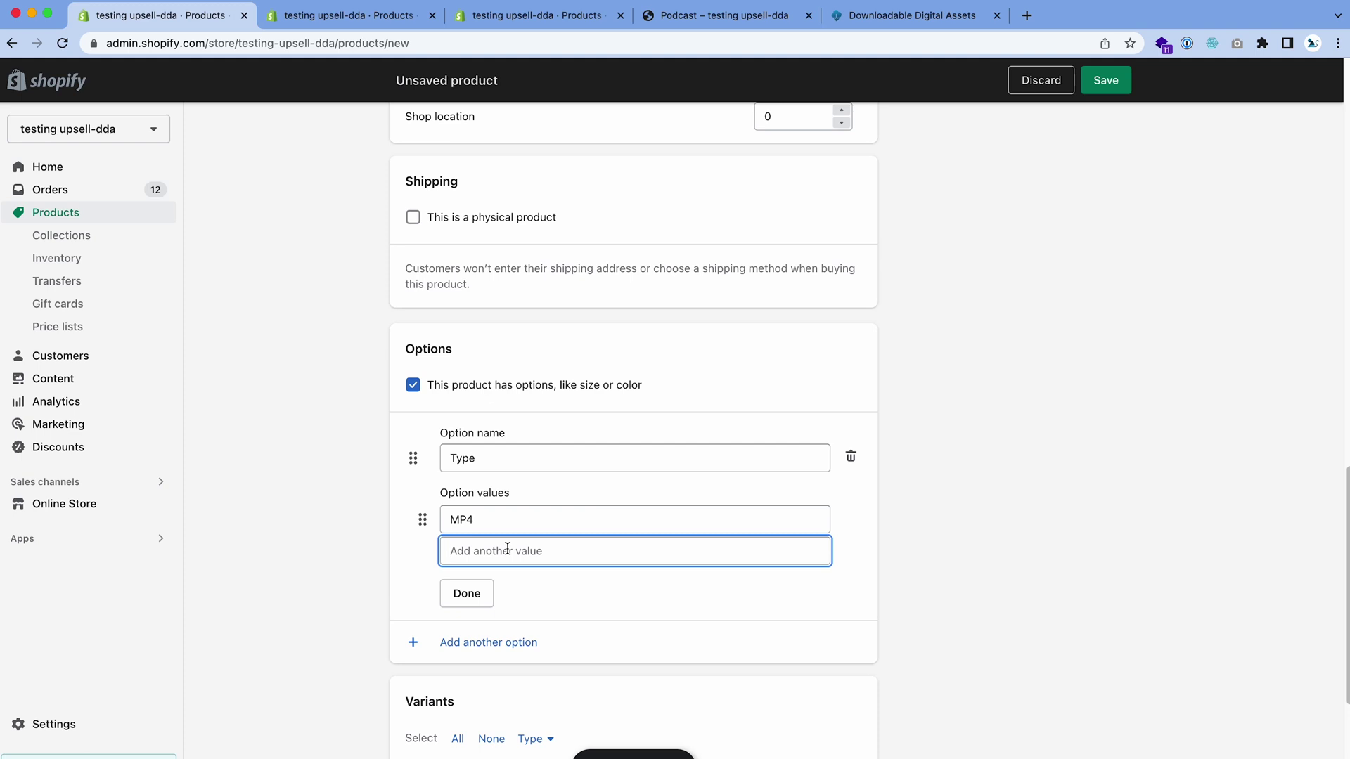
pyautogui.write('Stream')
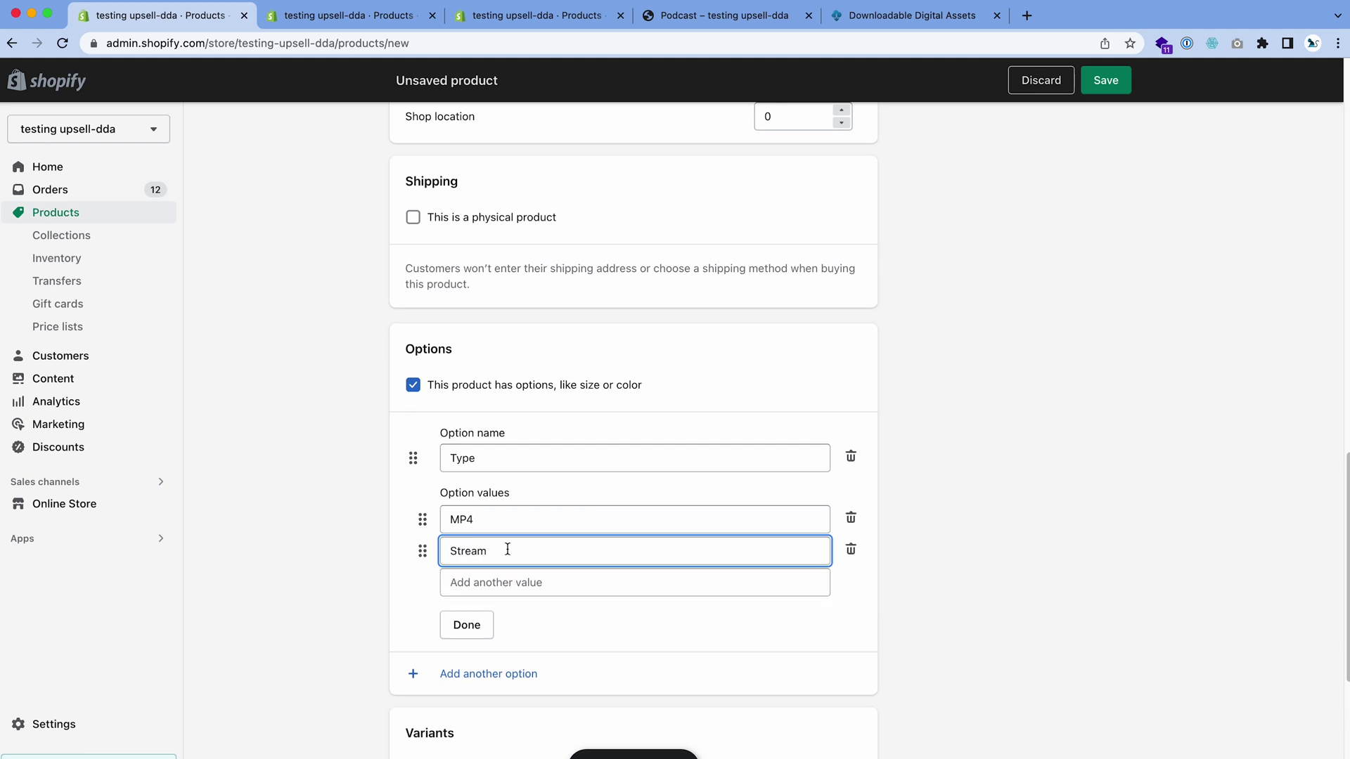
pyautogui.click(580, 635)
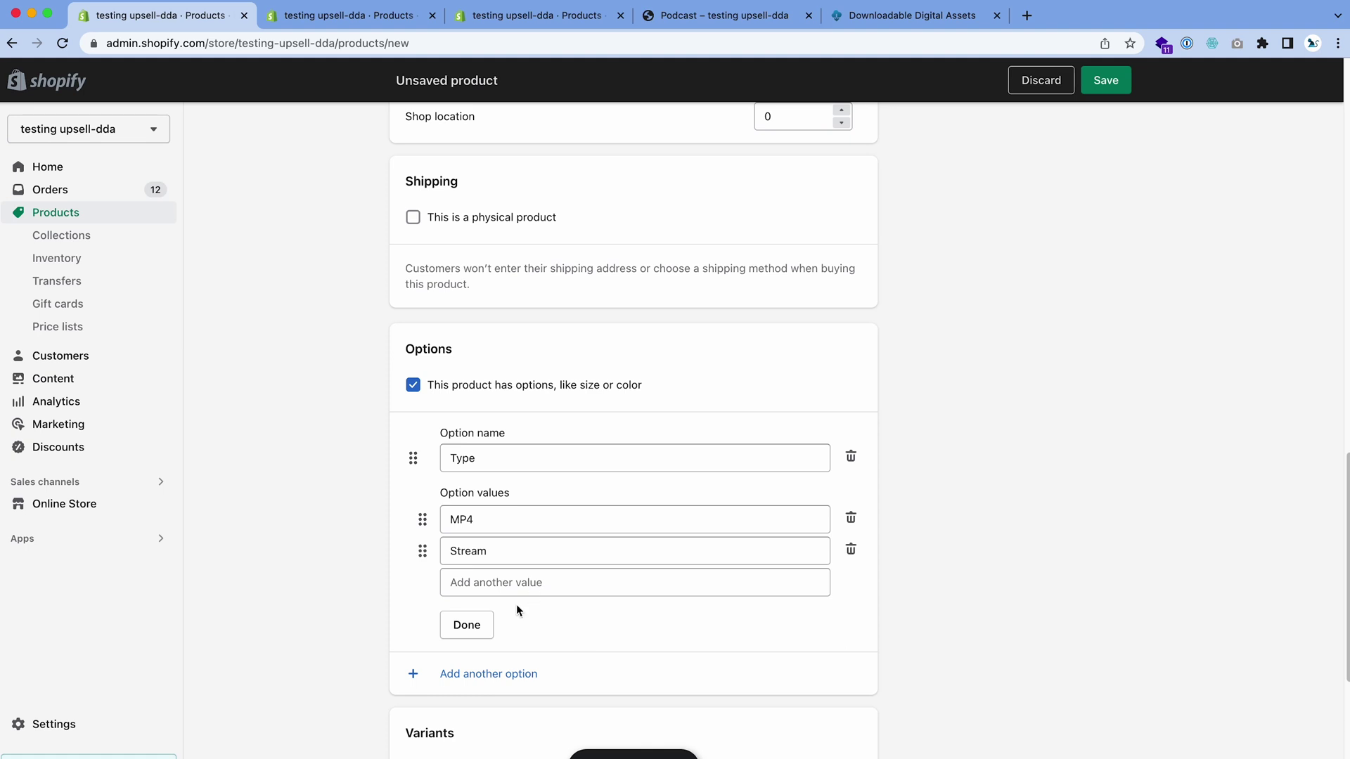
pyautogui.click(489, 623)
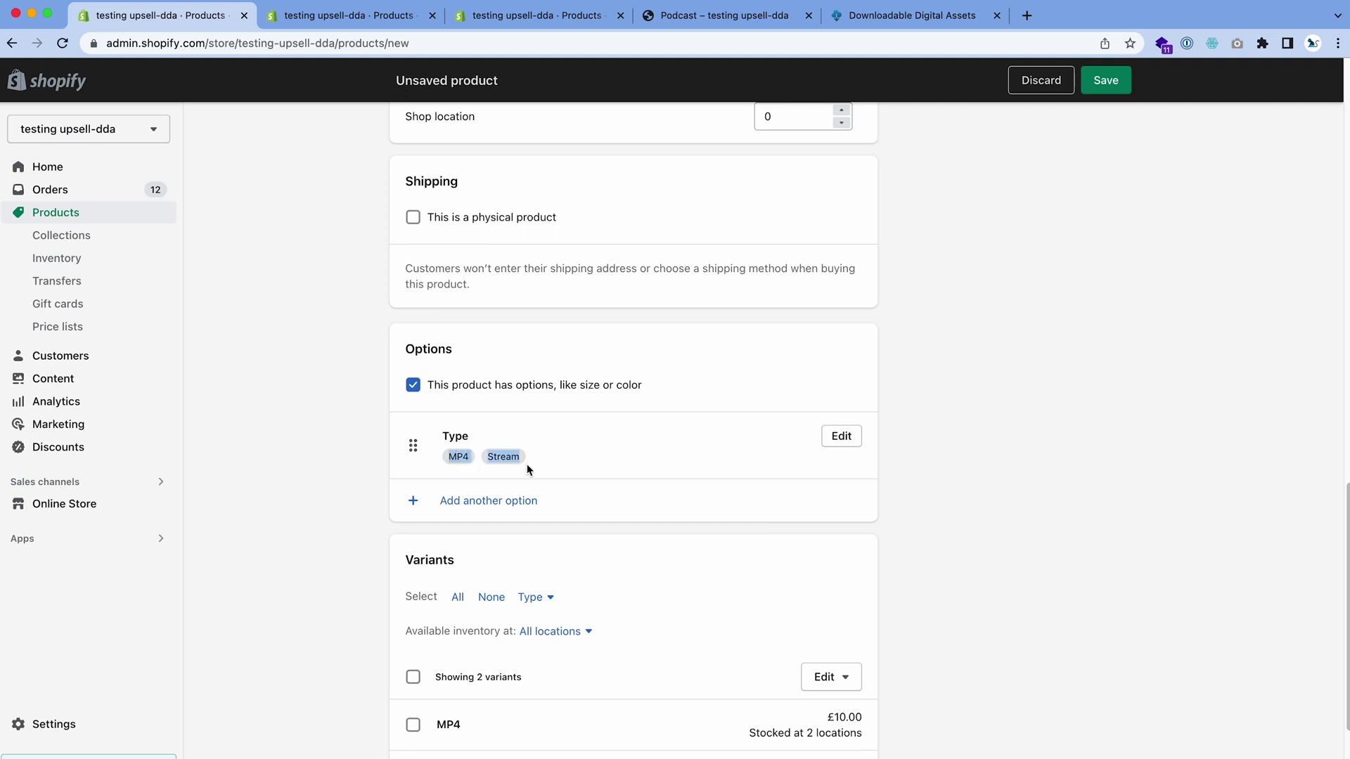
# - Look at the MP4 variant's details before saving
pyautogui.scroll(-3, 528, 468)
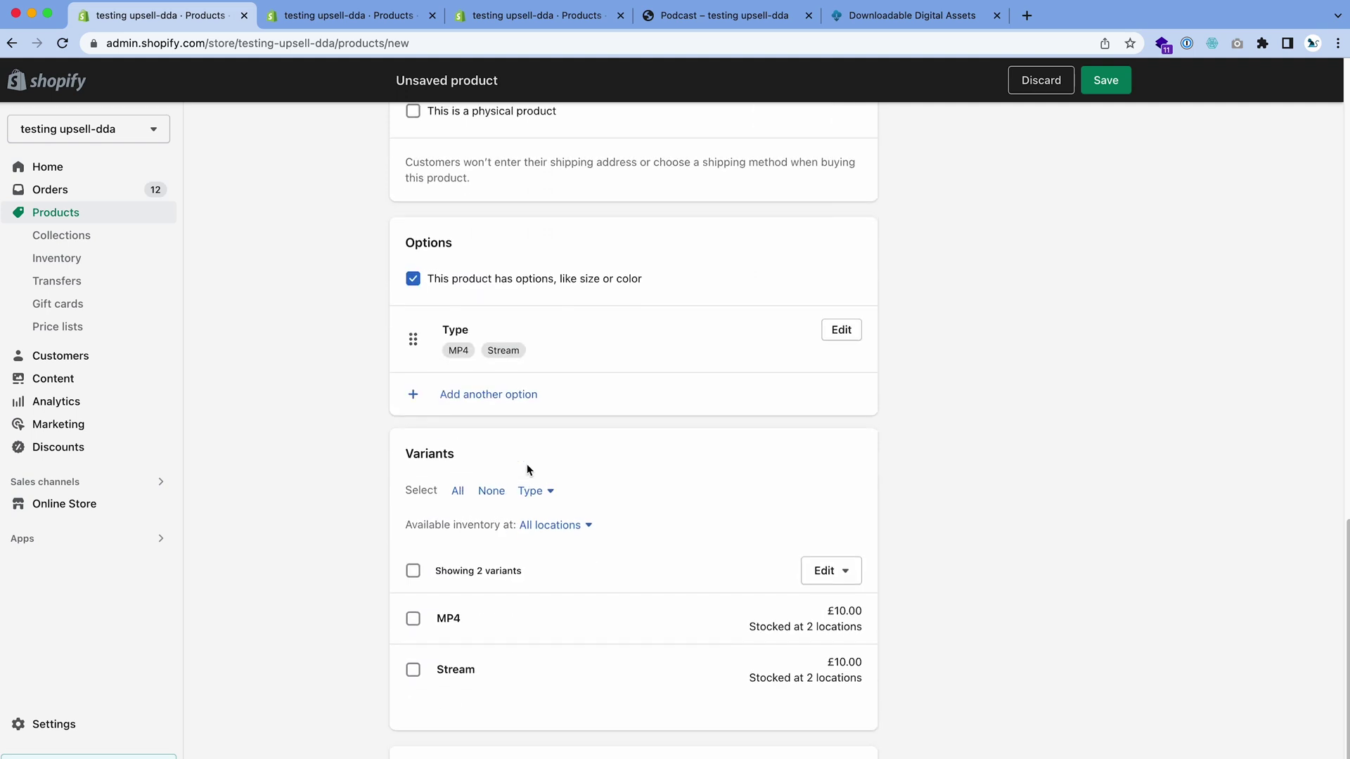
pyautogui.doubleClick(408, 445)
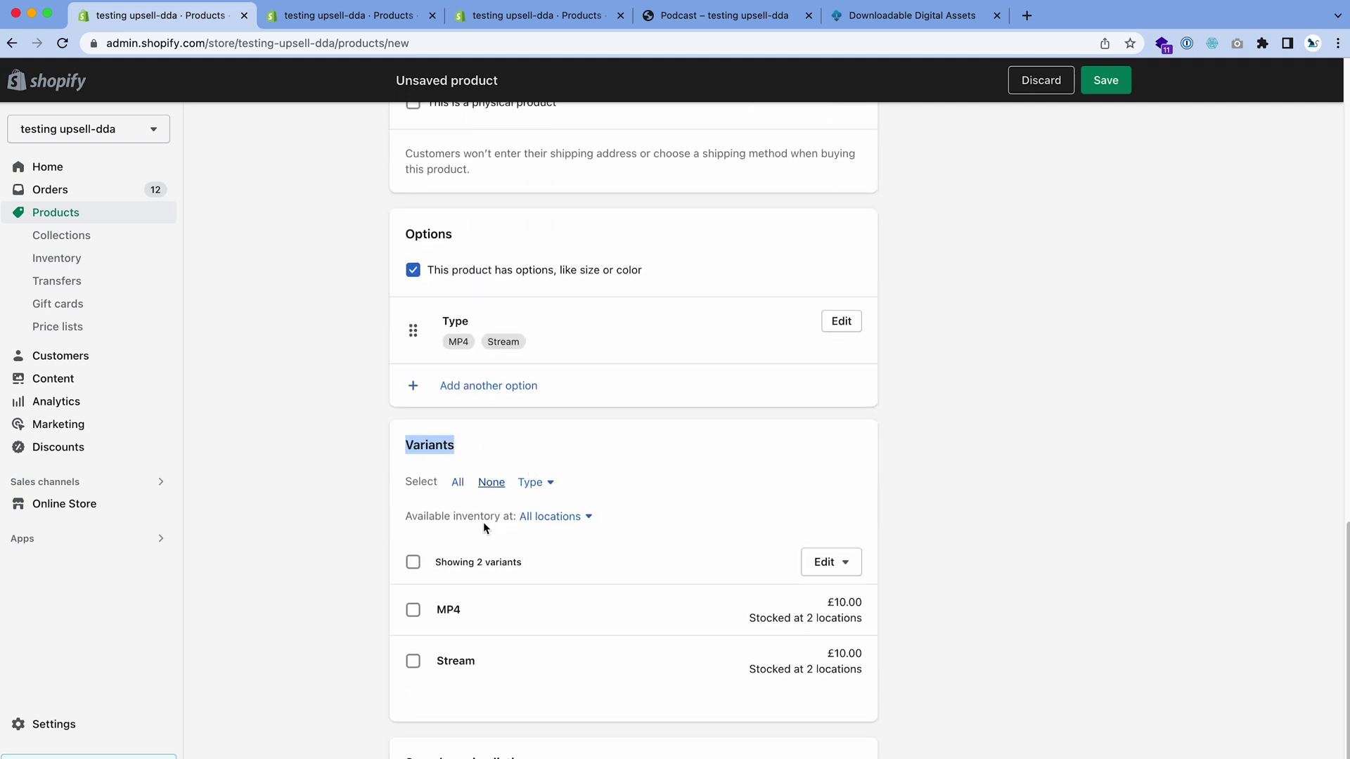
pyautogui.click(449, 611)
pyautogui.click(889, 159)
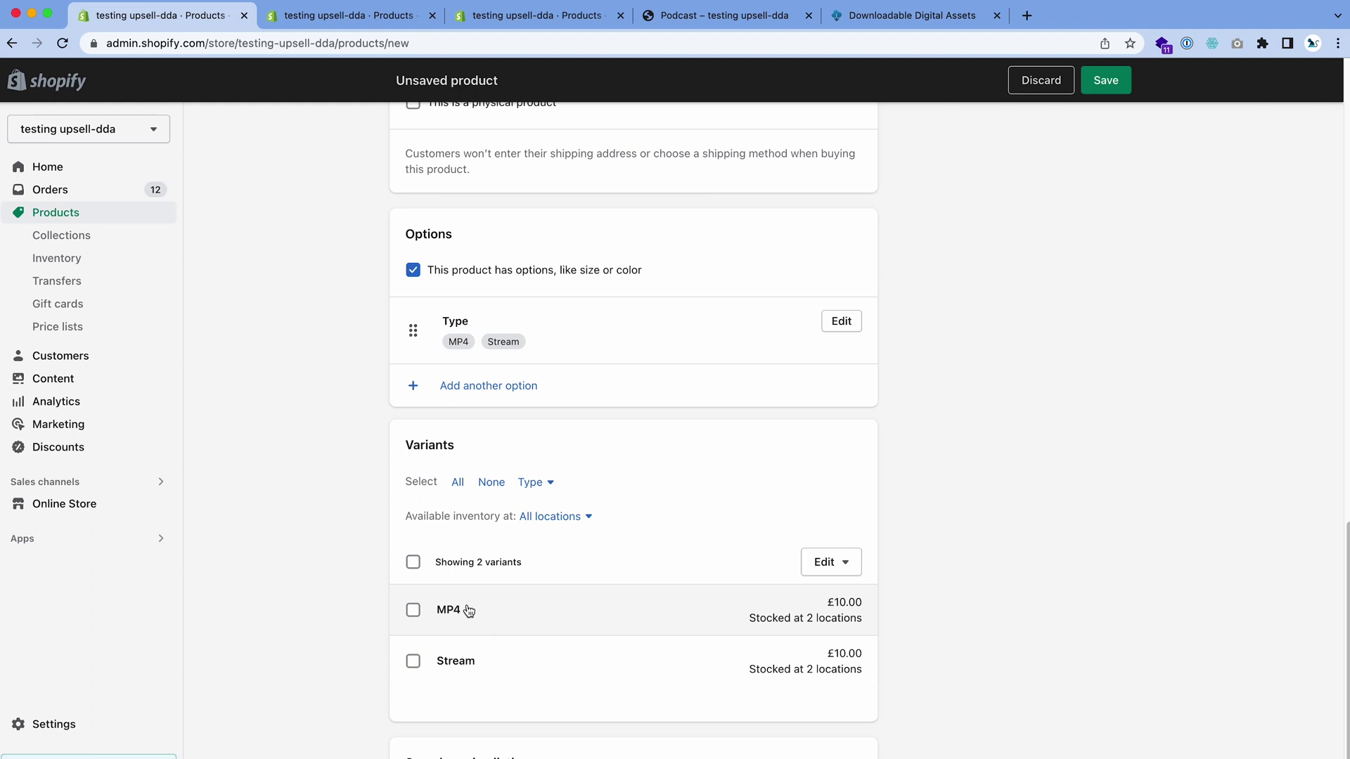
# - Save the Film product and open the MP4 variant's own page
pyautogui.click(1106, 76)
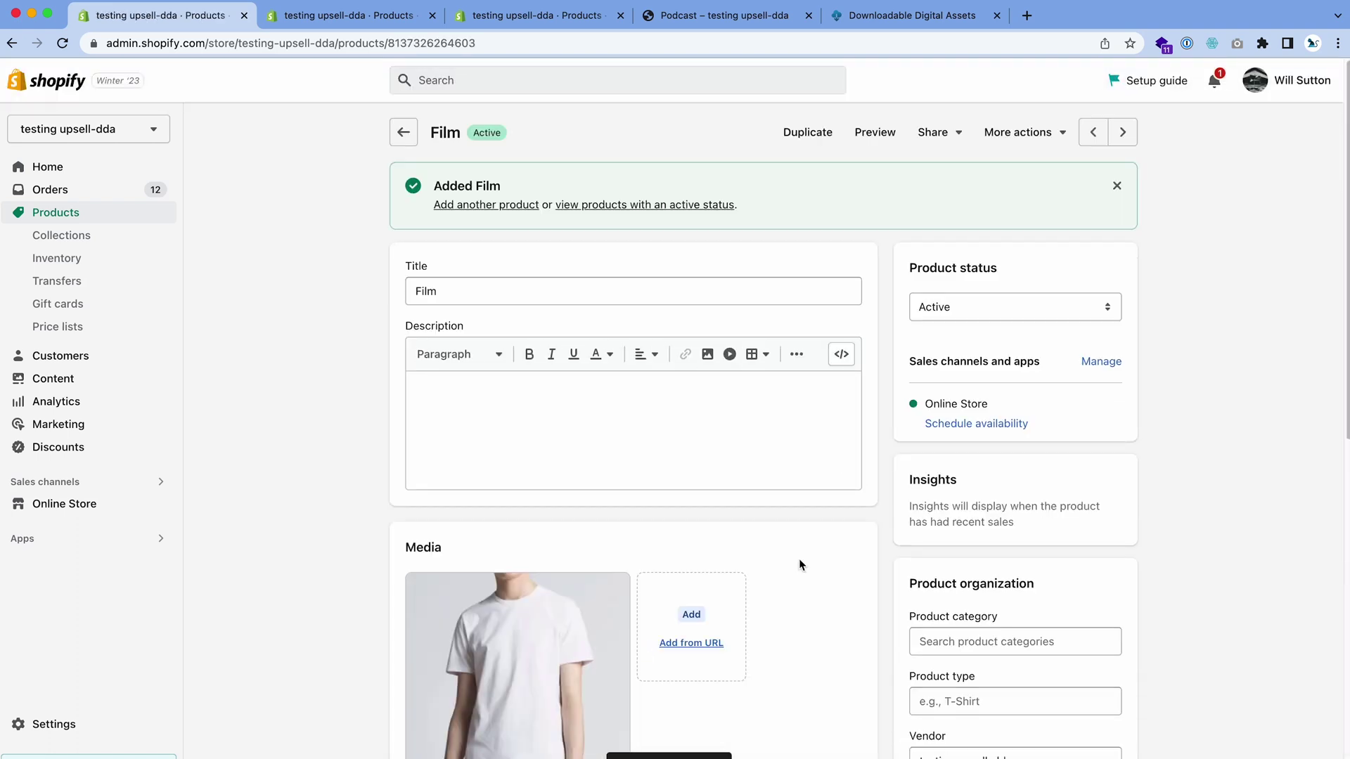
pyautogui.scroll(-8, 800, 565)
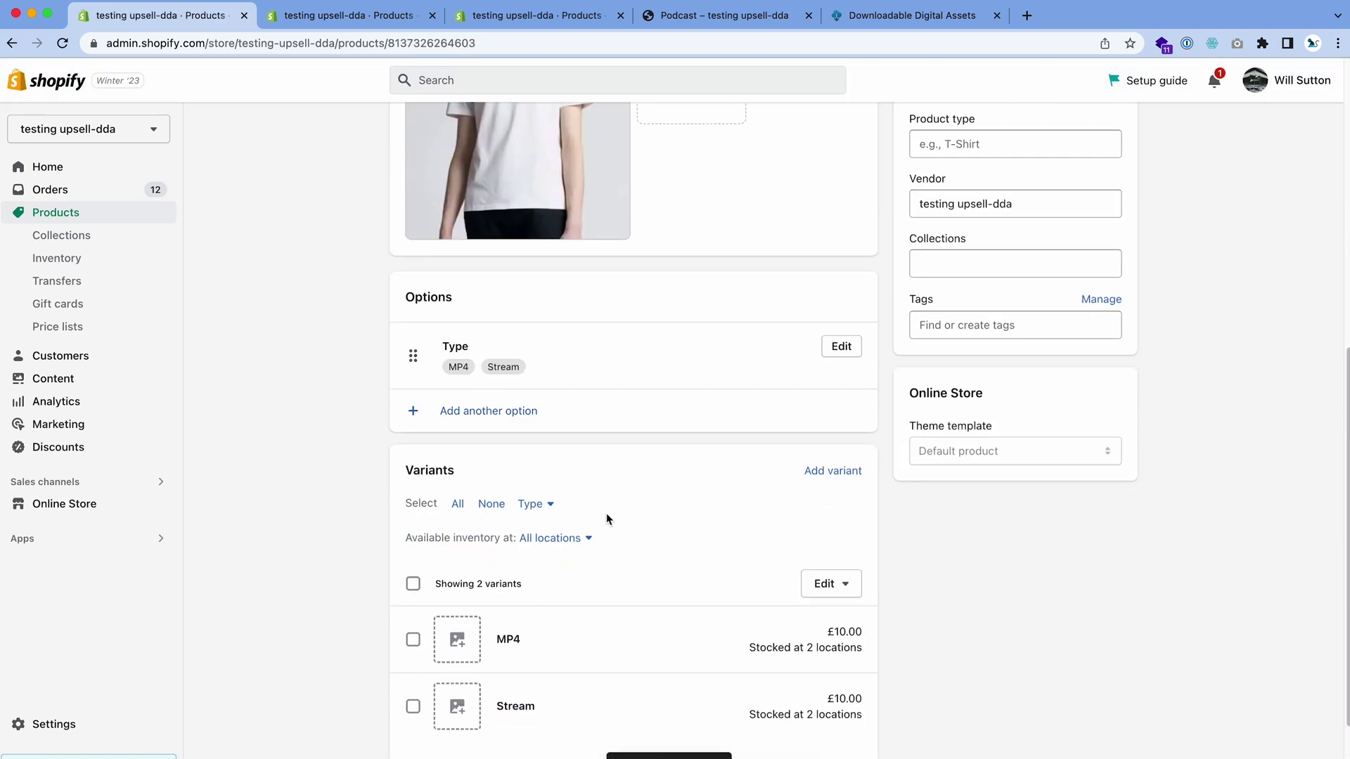
pyautogui.moveTo(405, 471); pyautogui.dragTo(480, 470)
pyautogui.click(492, 477)
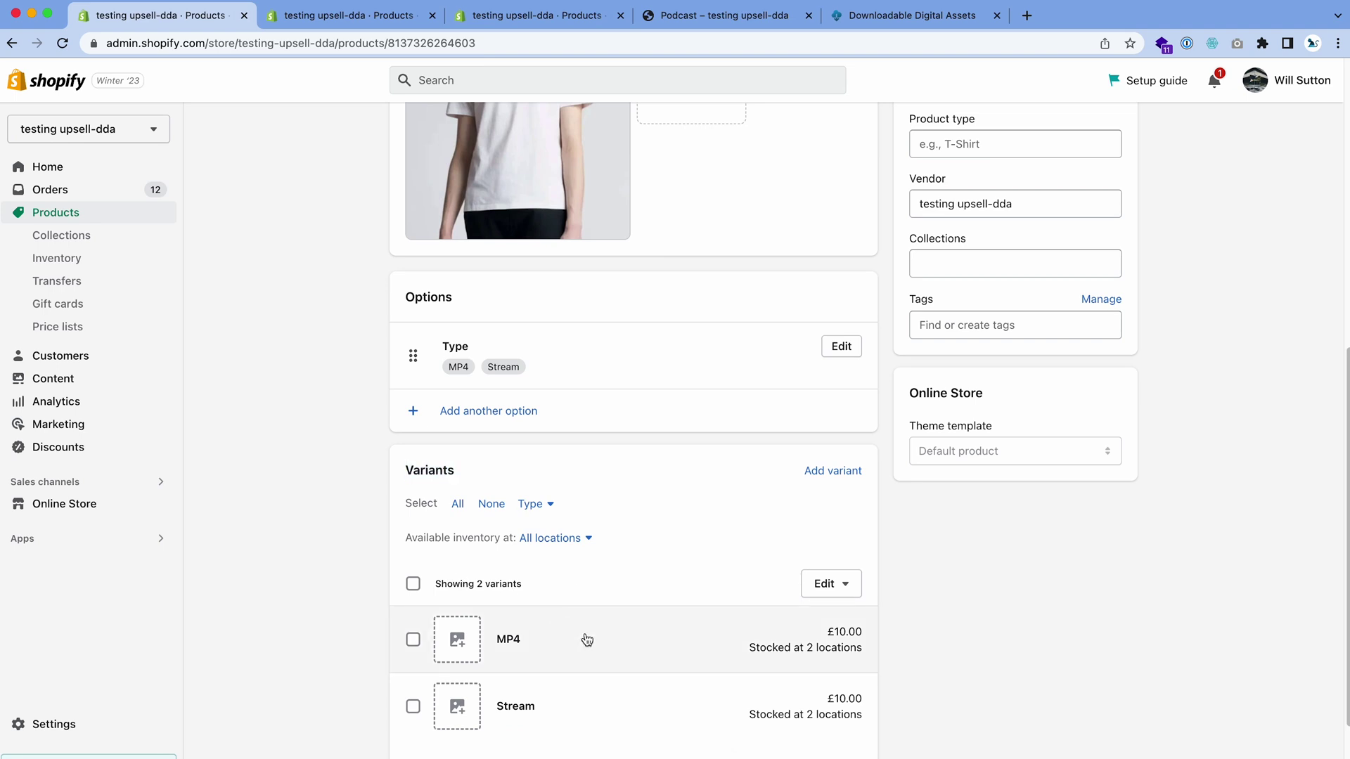
pyautogui.scroll(-2, 612, 647)
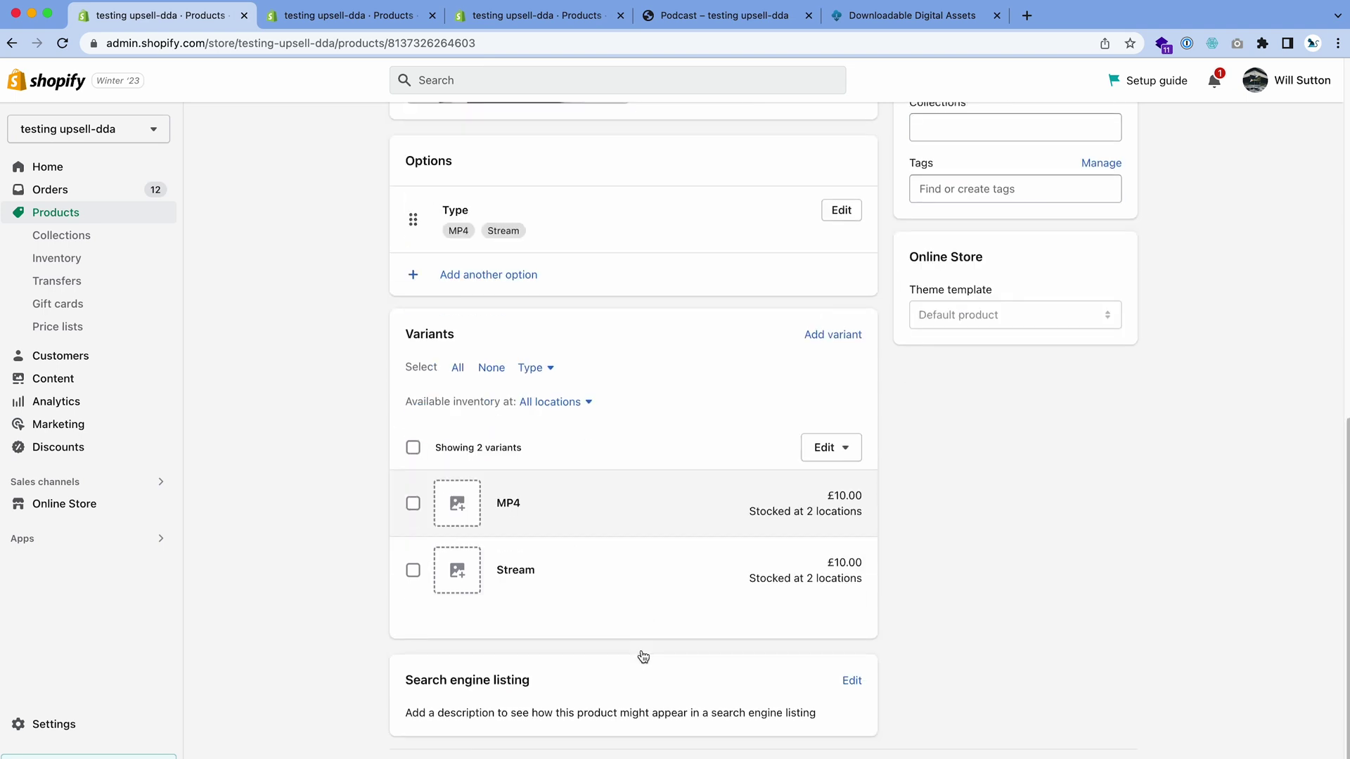
pyautogui.click(558, 481)
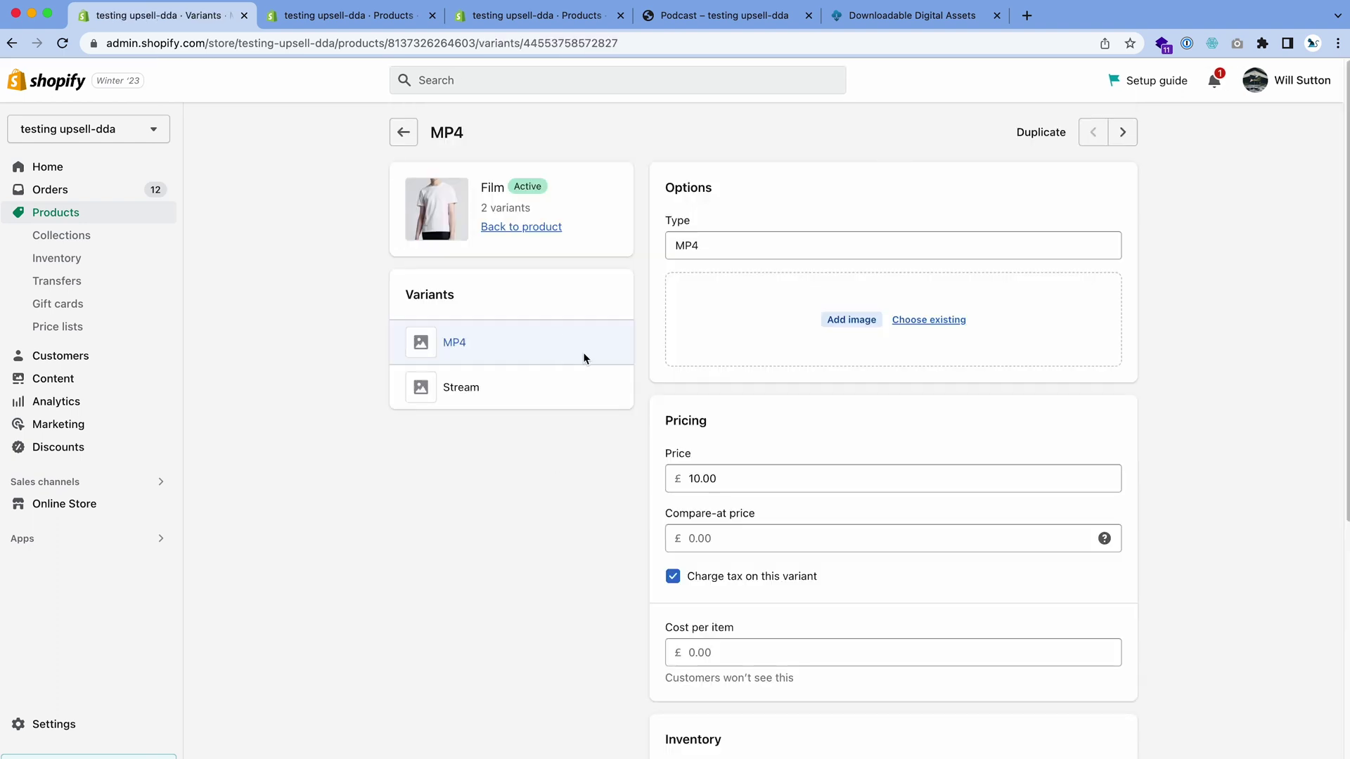
# - Review the MP4 variant's £10.00 price and inventory, then return to Film and list installed apps
pyautogui.scroll(-4, 765, 496)
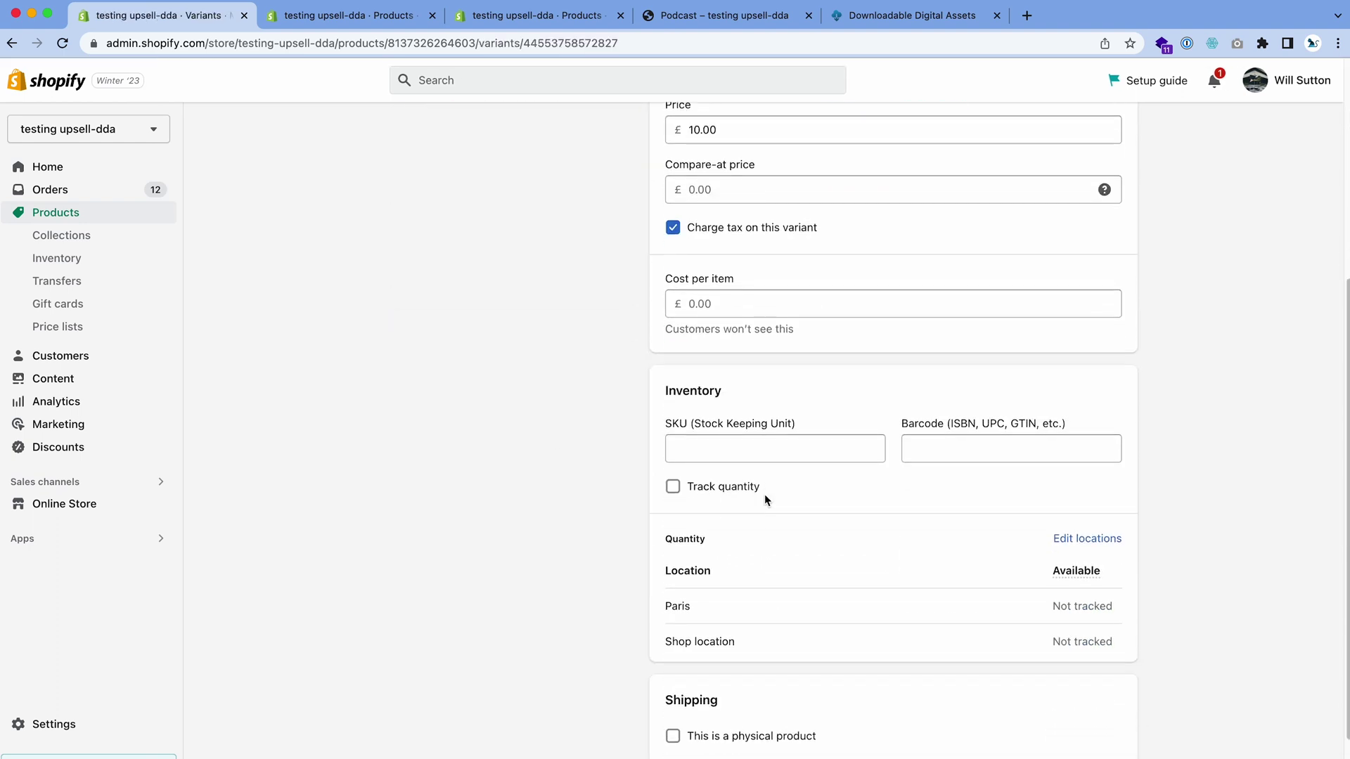
pyautogui.click(706, 443)
pyautogui.scroll(2, 767, 407)
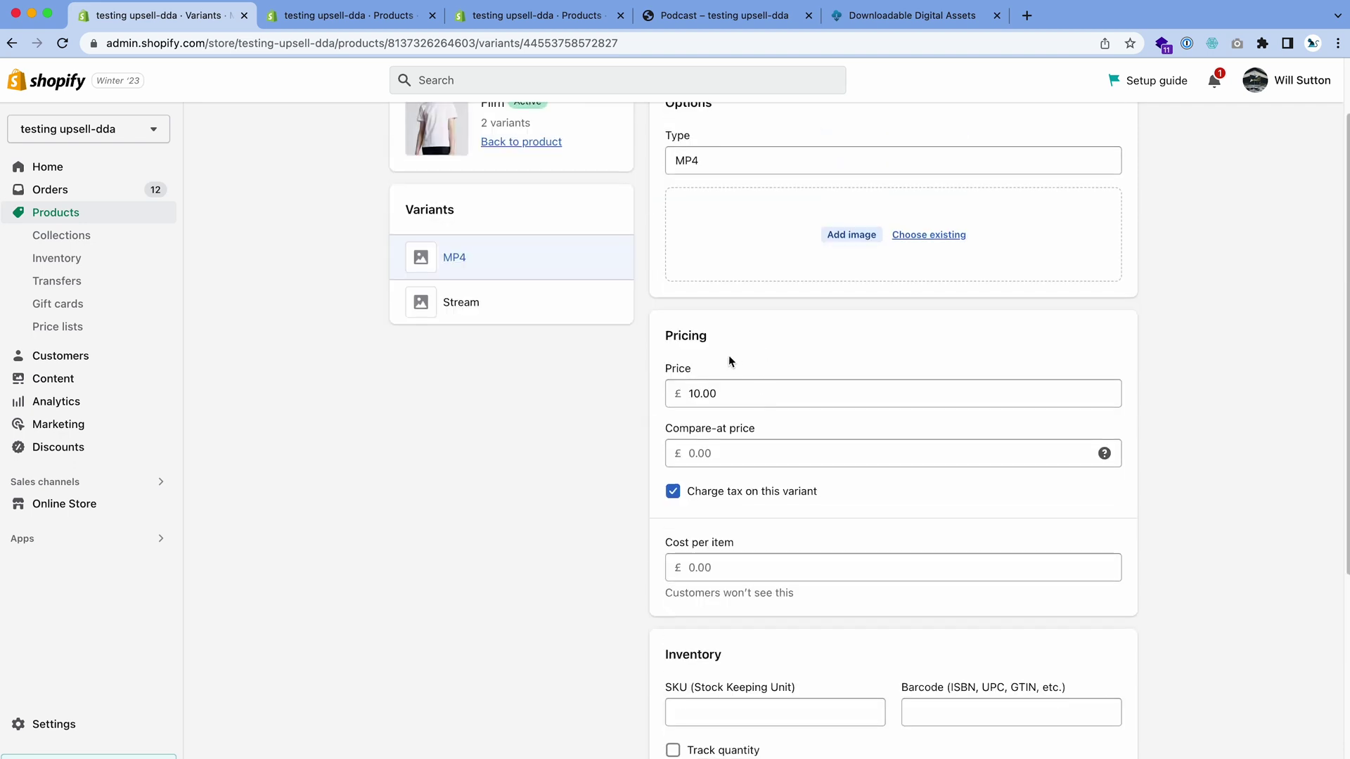
pyautogui.click(753, 392)
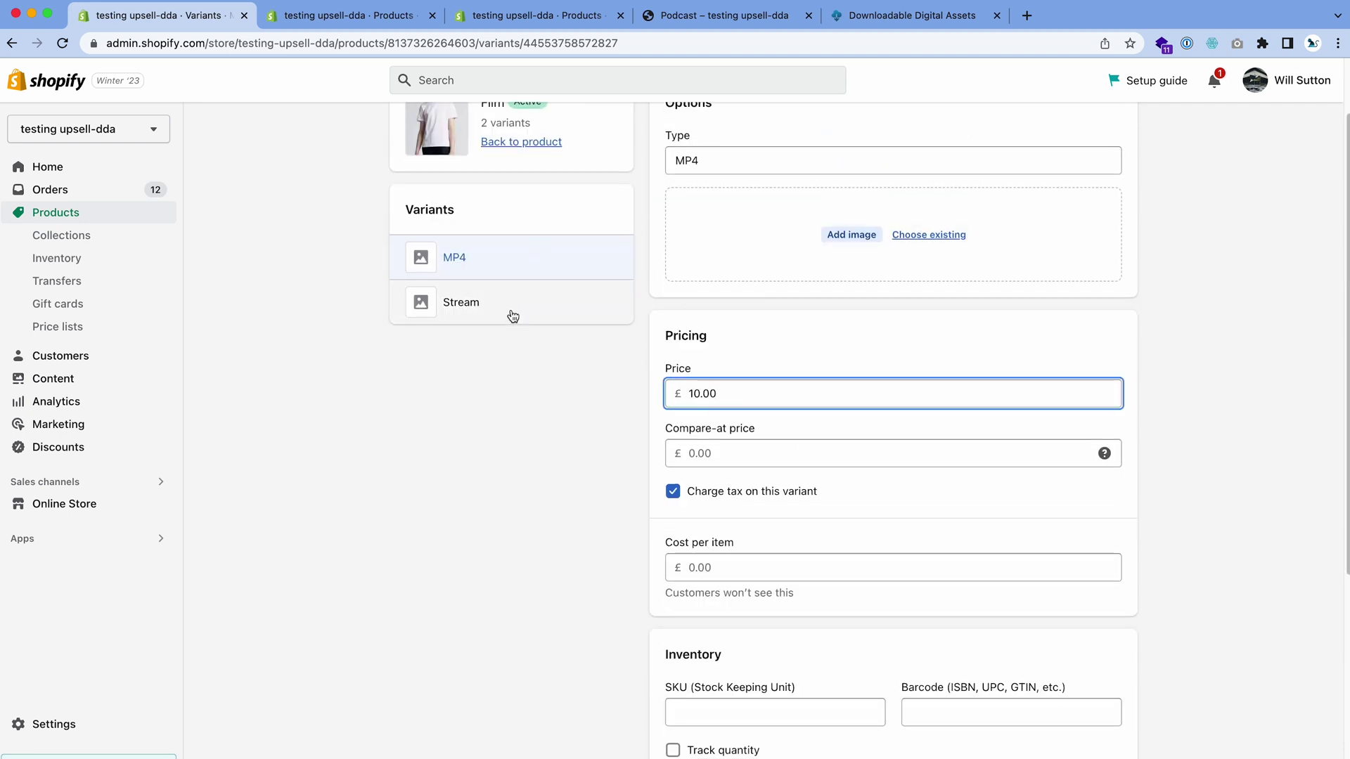
pyautogui.scroll(-6, 804, 443)
pyautogui.scroll(7, 805, 444)
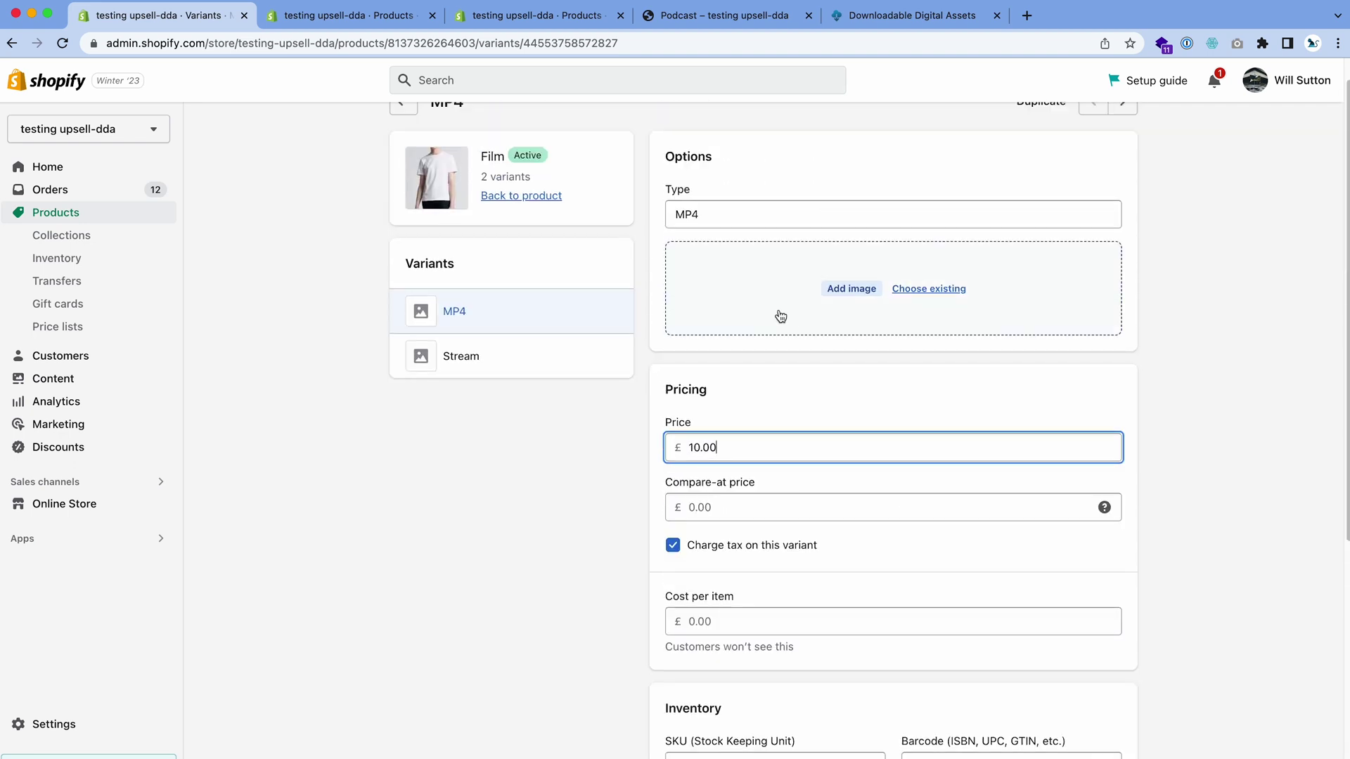
pyautogui.press('super+bracketleft')
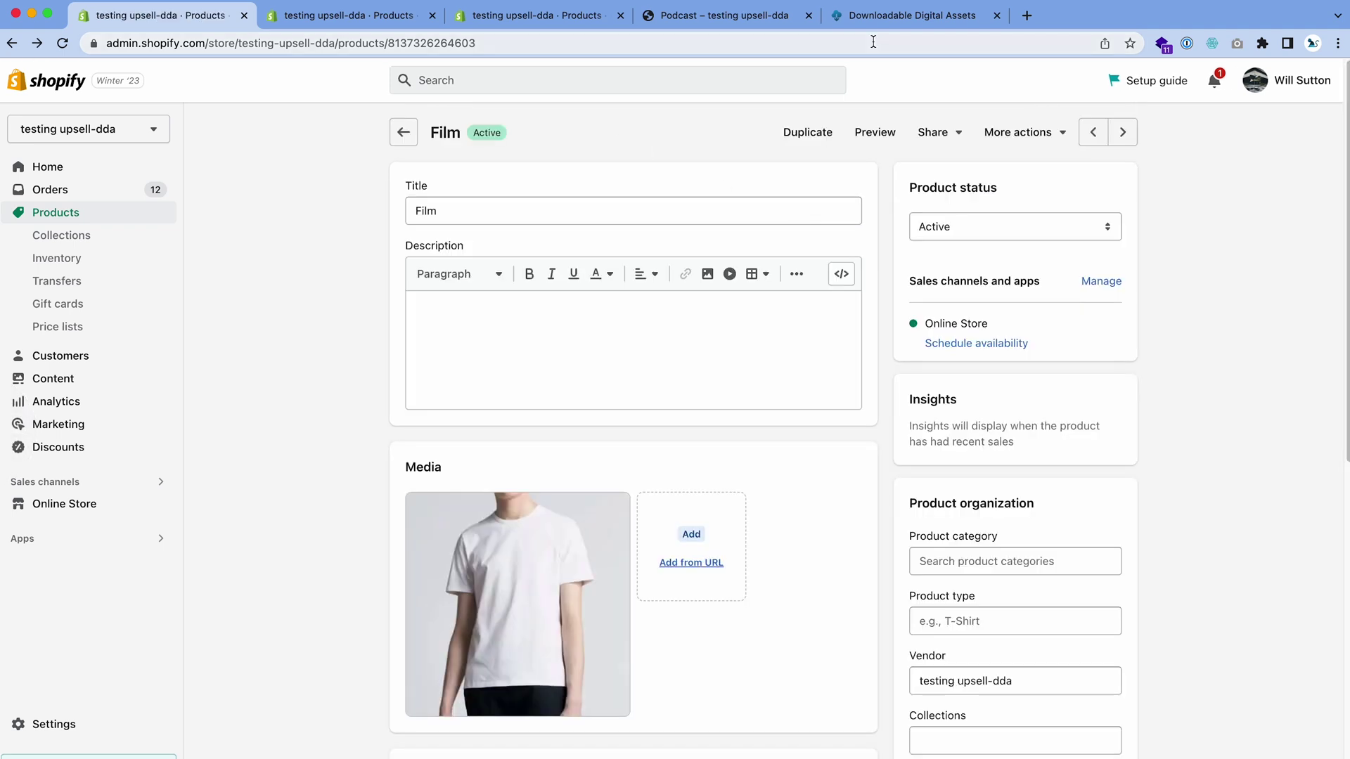
pyautogui.click(126, 536)
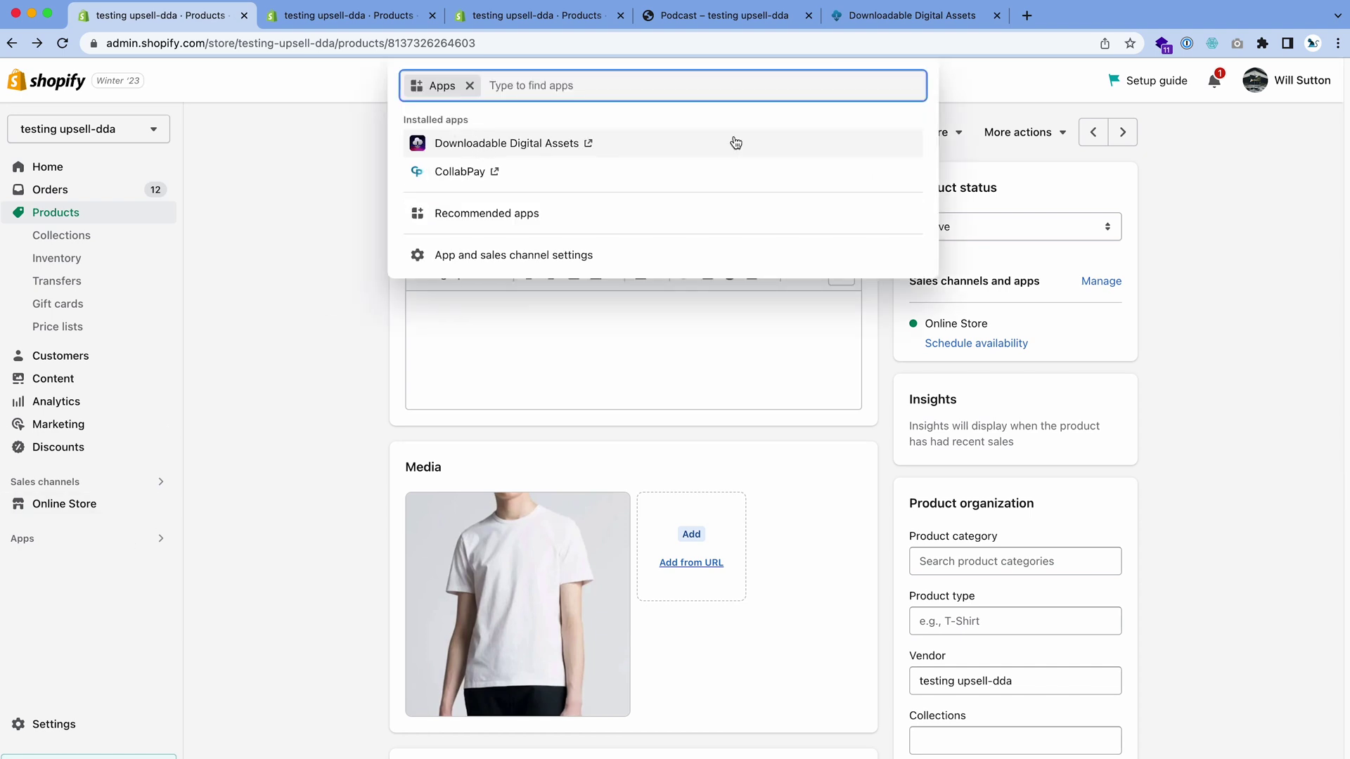
# - Switch to the Downloadable Digital Assets tab and go to its welcome dashboard
pyautogui.click(887, 27)
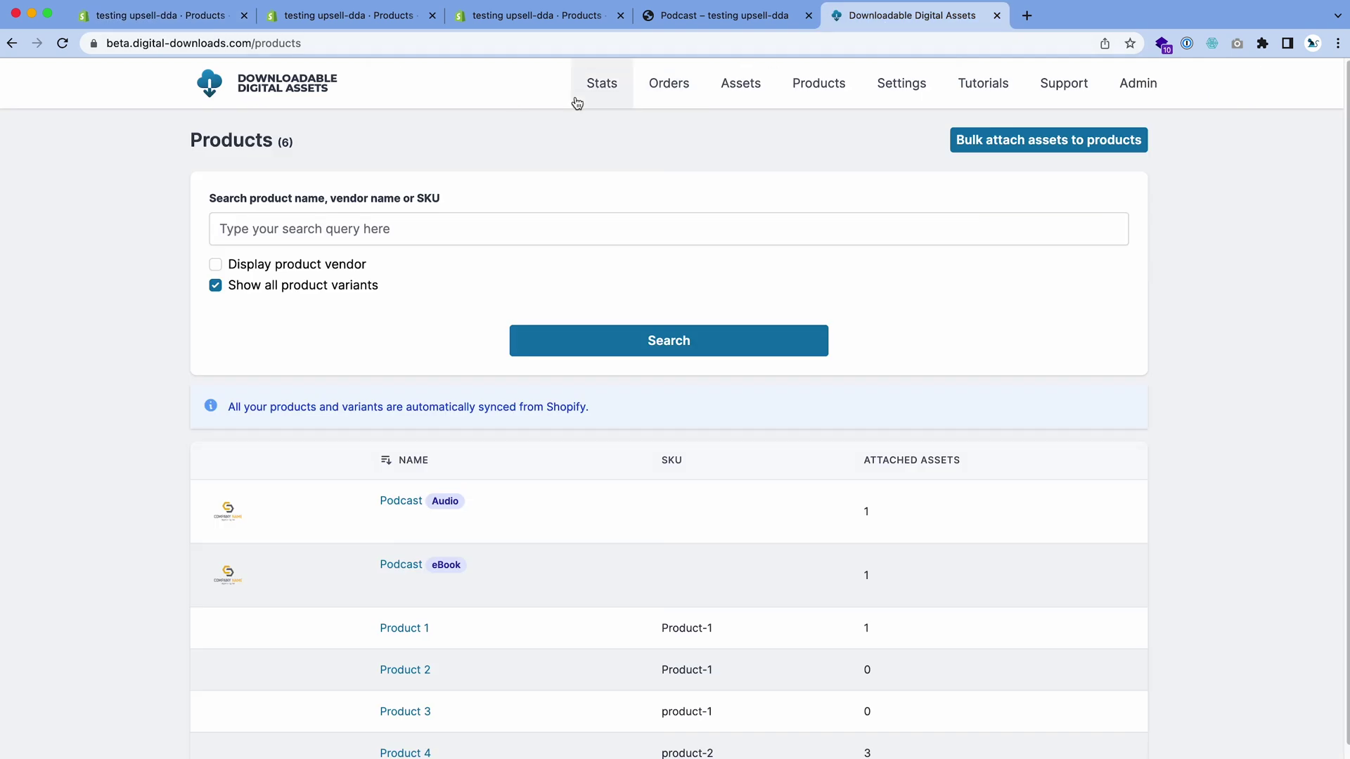
pyautogui.click(266, 103)
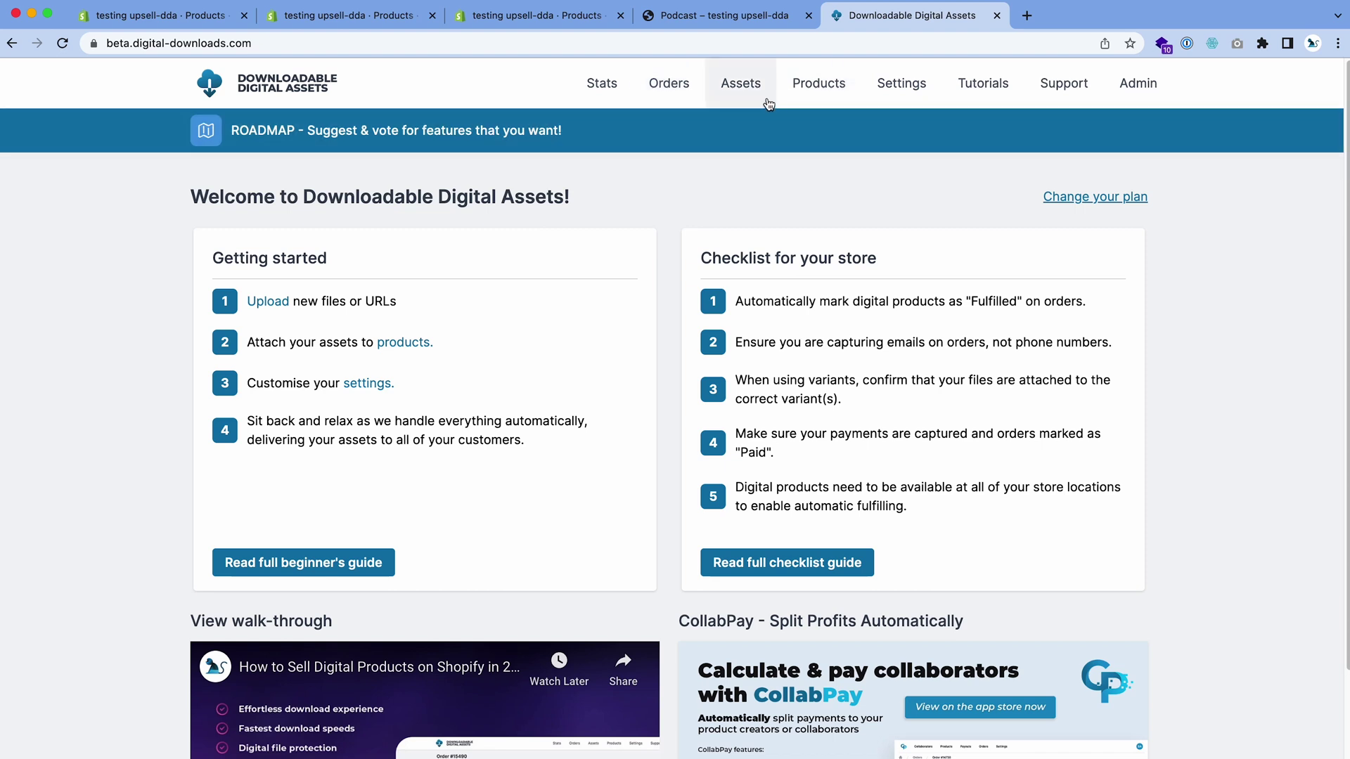
# - Scroll the app's products list, confirming Film MP4 and Film Stream each have 0 assets
pyautogui.click(837, 101)
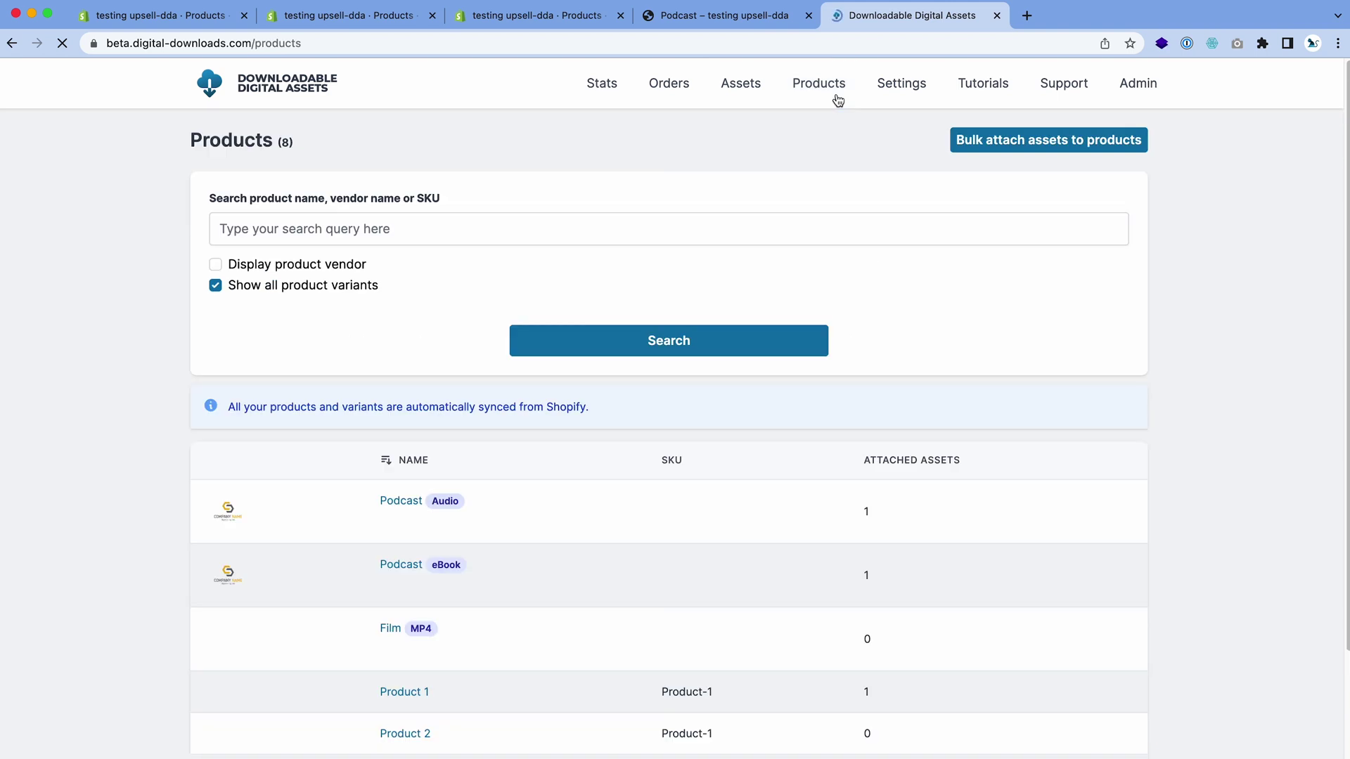
pyautogui.scroll(-3, 670, 753)
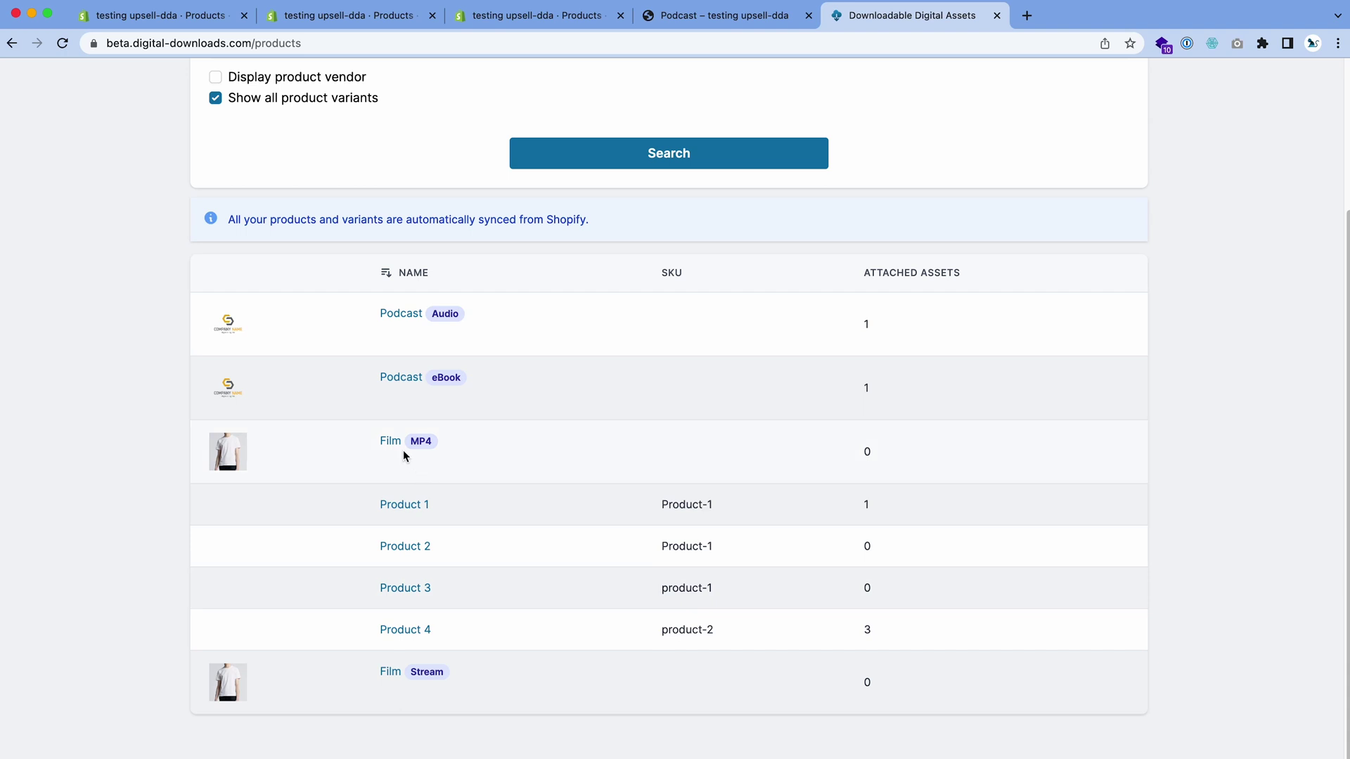
pyautogui.scroll(5, 626, 419)
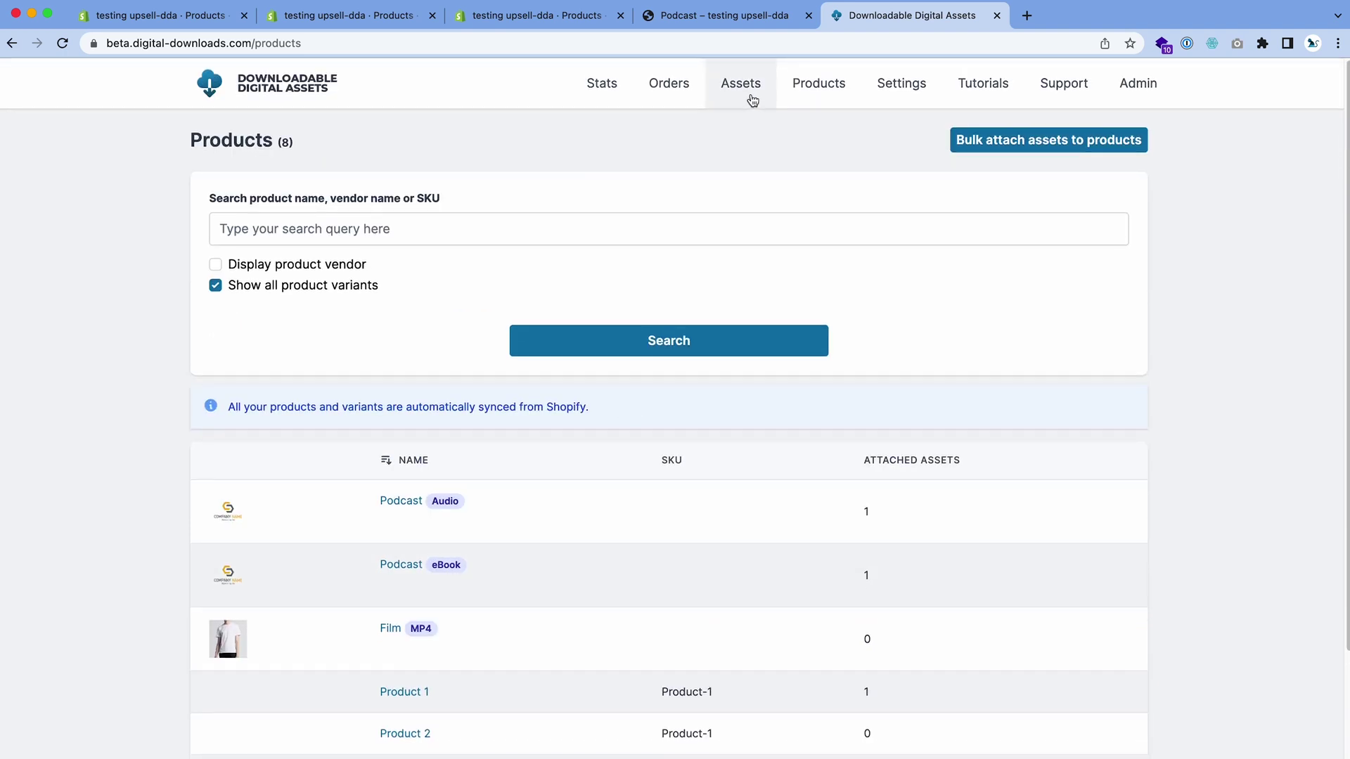
pyautogui.click(752, 101)
# - Go to Upload new assets and choose to add an asset from a URL
pyautogui.click(1039, 187)
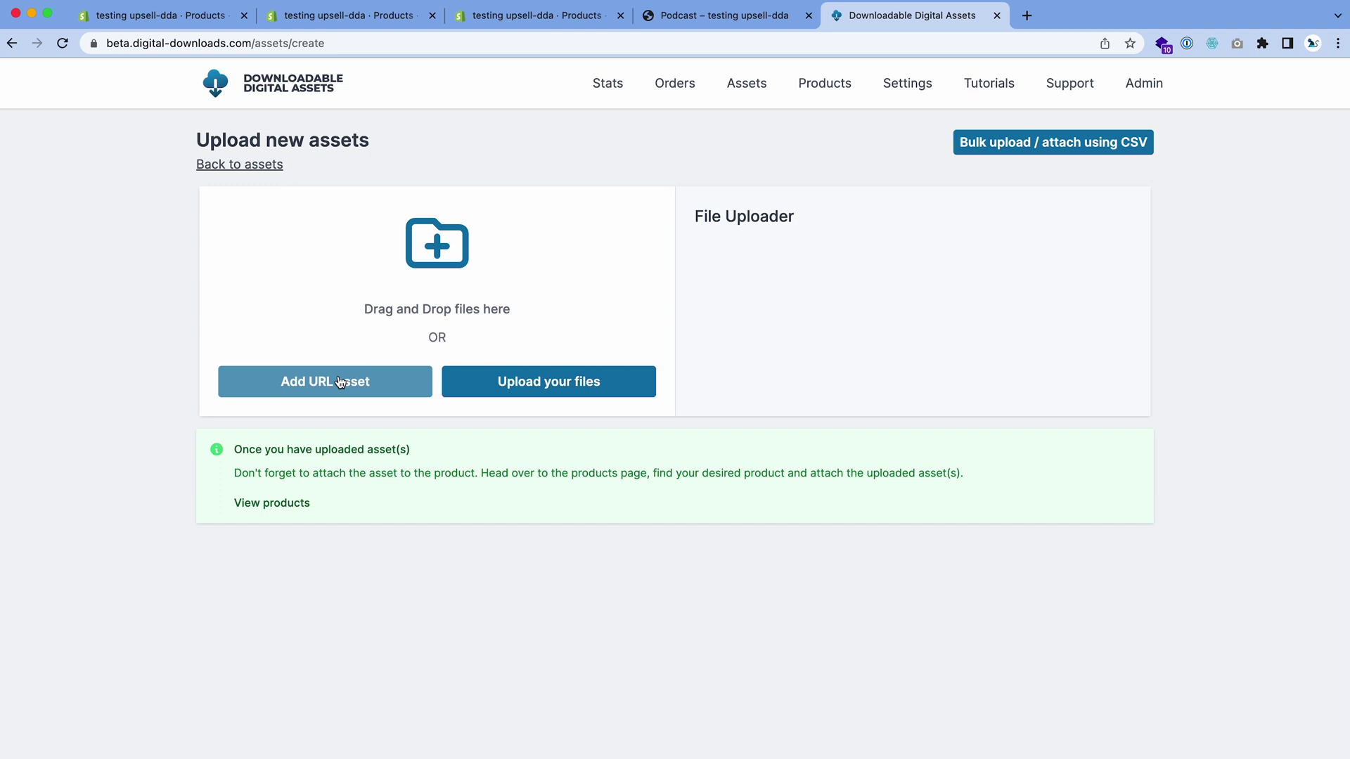
pyautogui.click(747, 83)
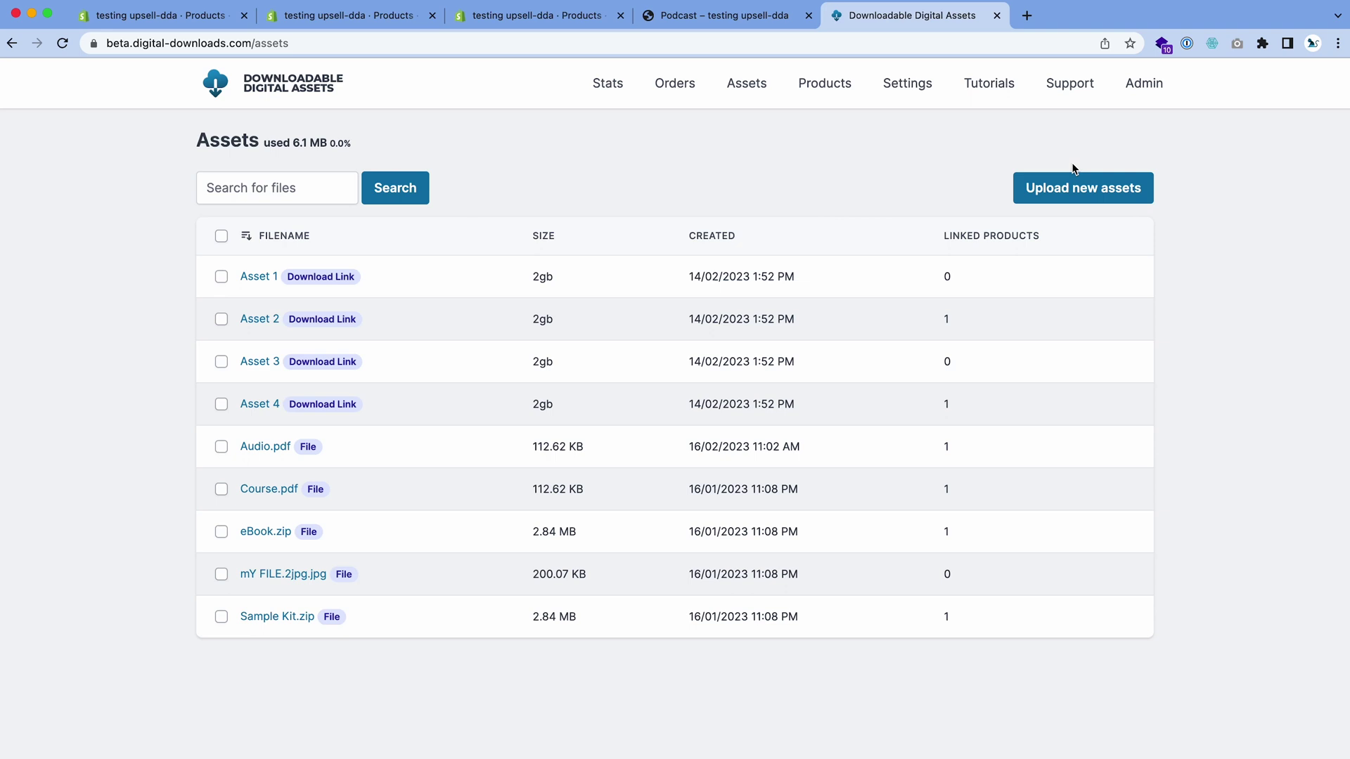
pyautogui.click(1072, 189)
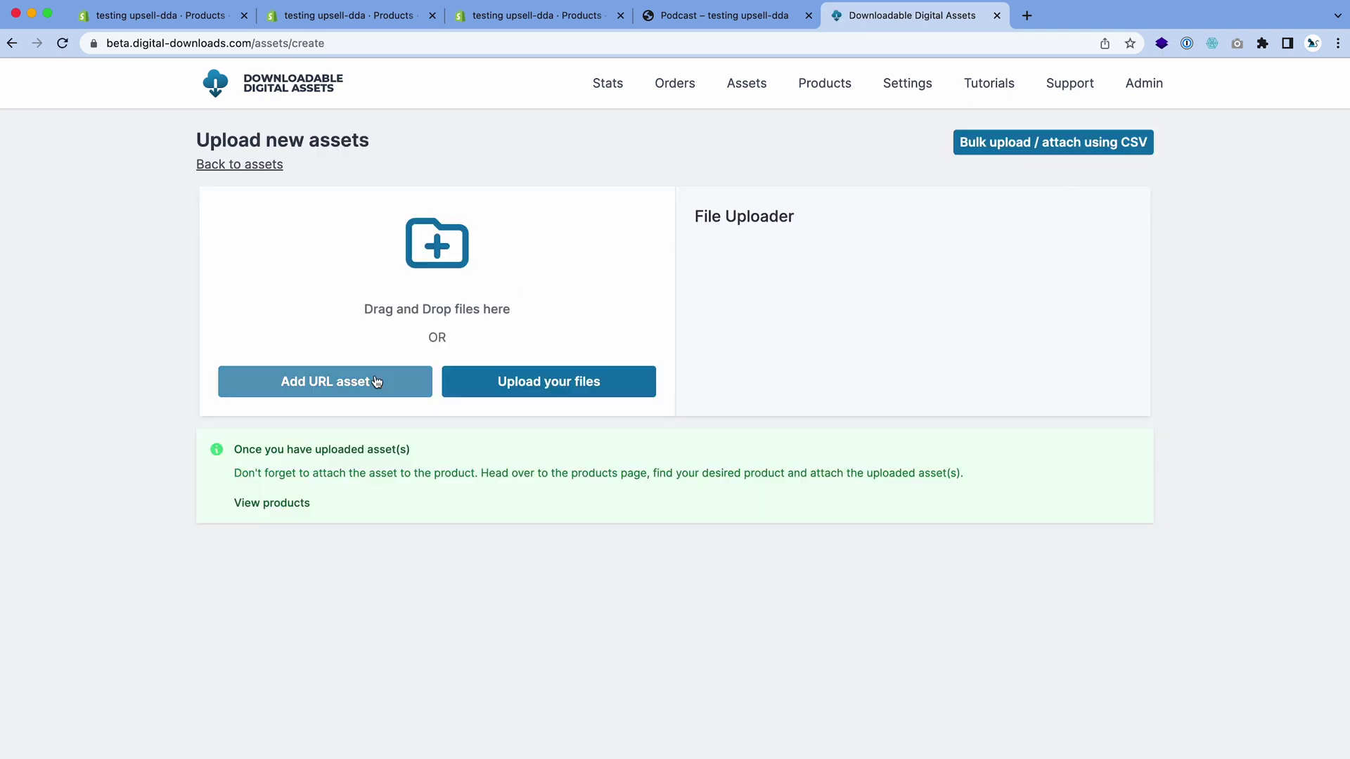
pyautogui.click(376, 382)
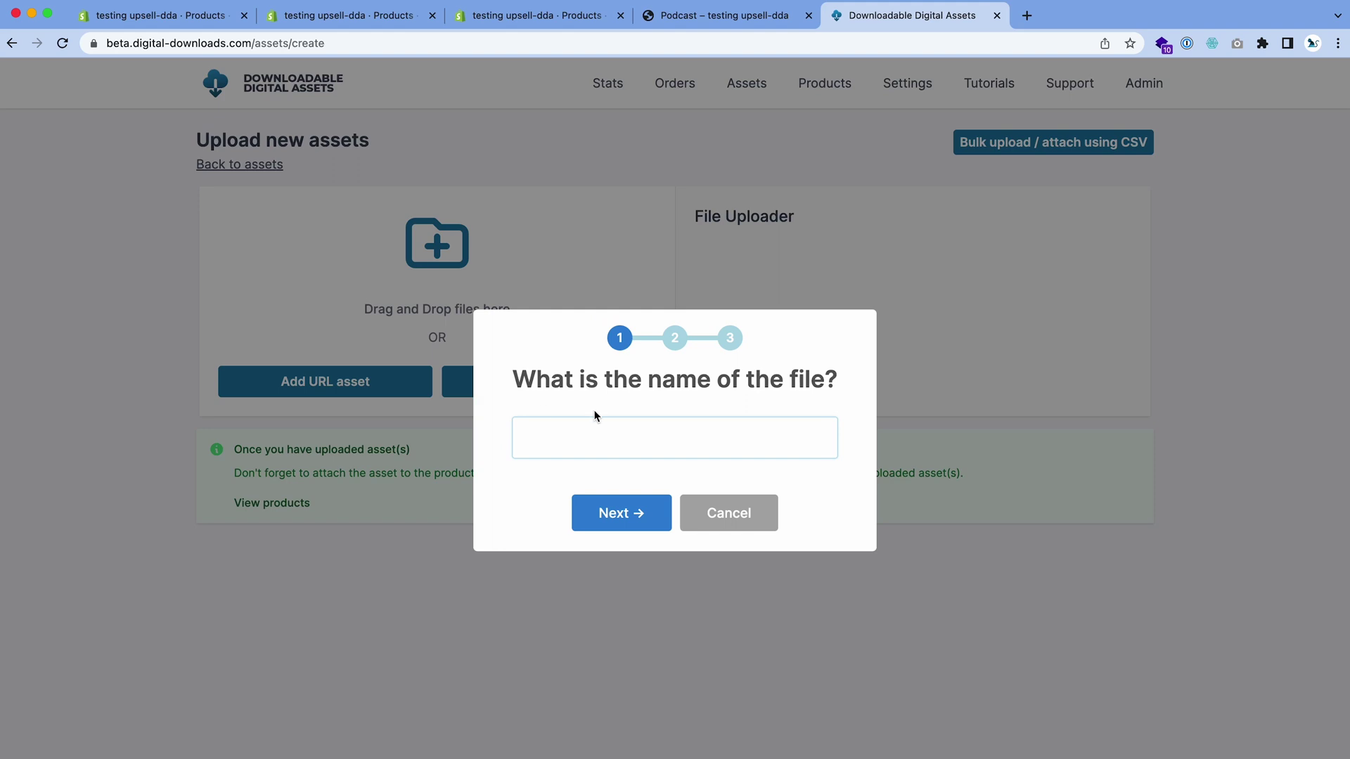
# - Name the URL asset Stream Film and set its size to YouTube
pyautogui.write('Stream Film')
pyautogui.click(655, 519)
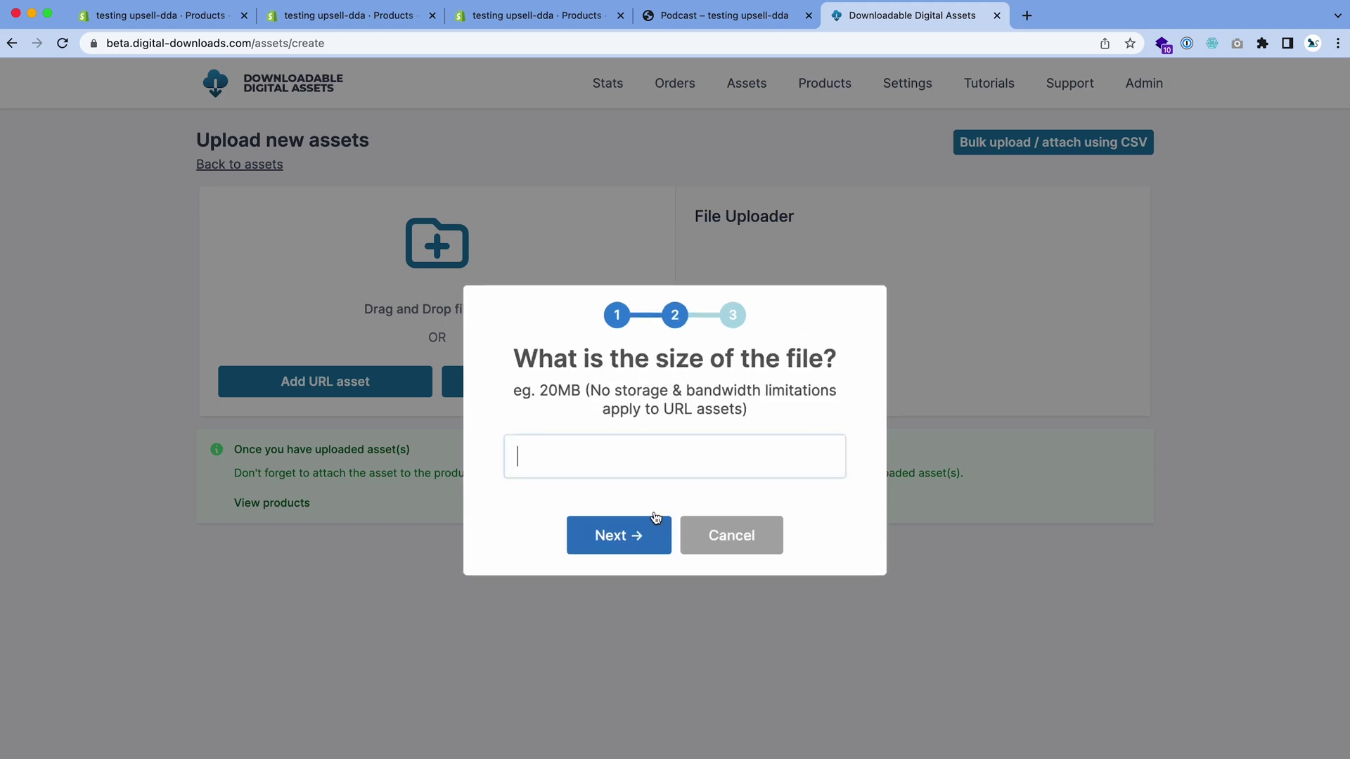
pyautogui.write('NA')
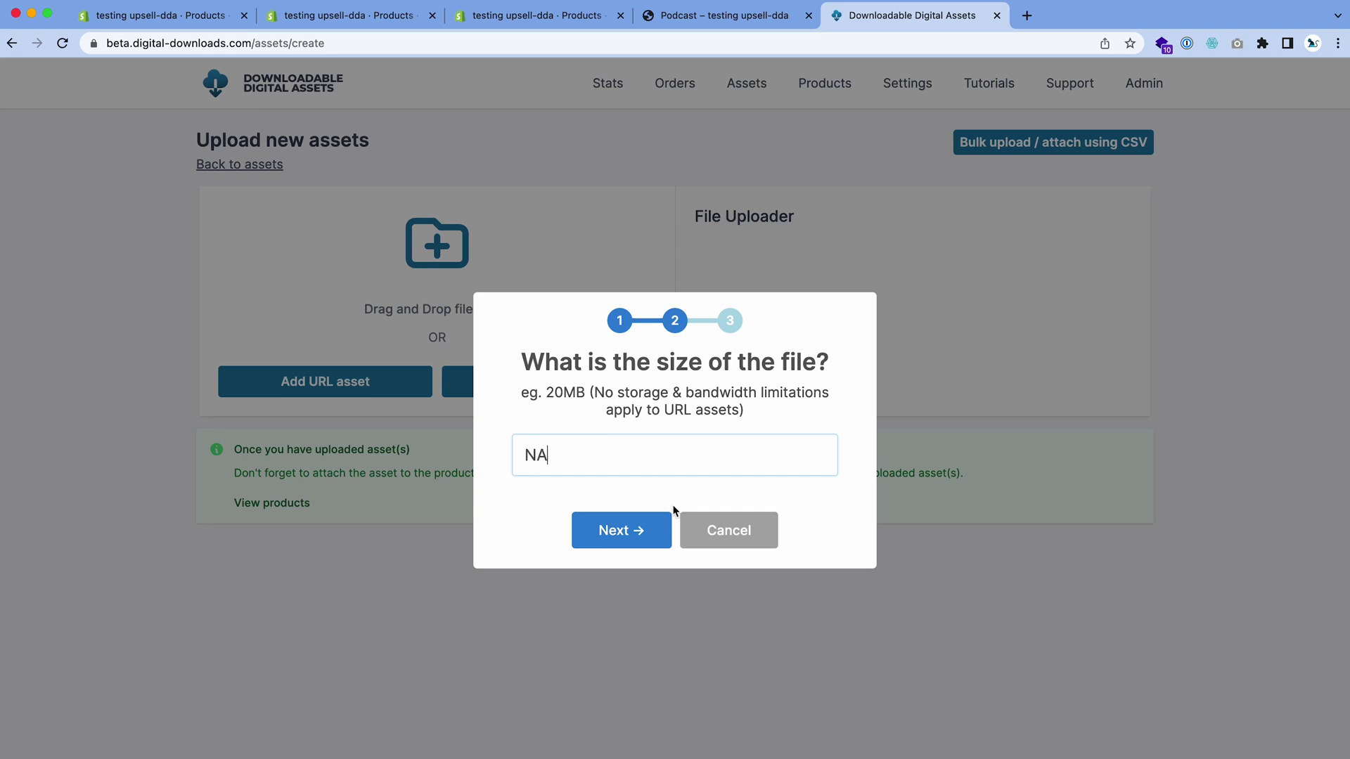
pyautogui.tripleClick(685, 447)
pyautogui.write('YouTube')
pyautogui.click(652, 527)
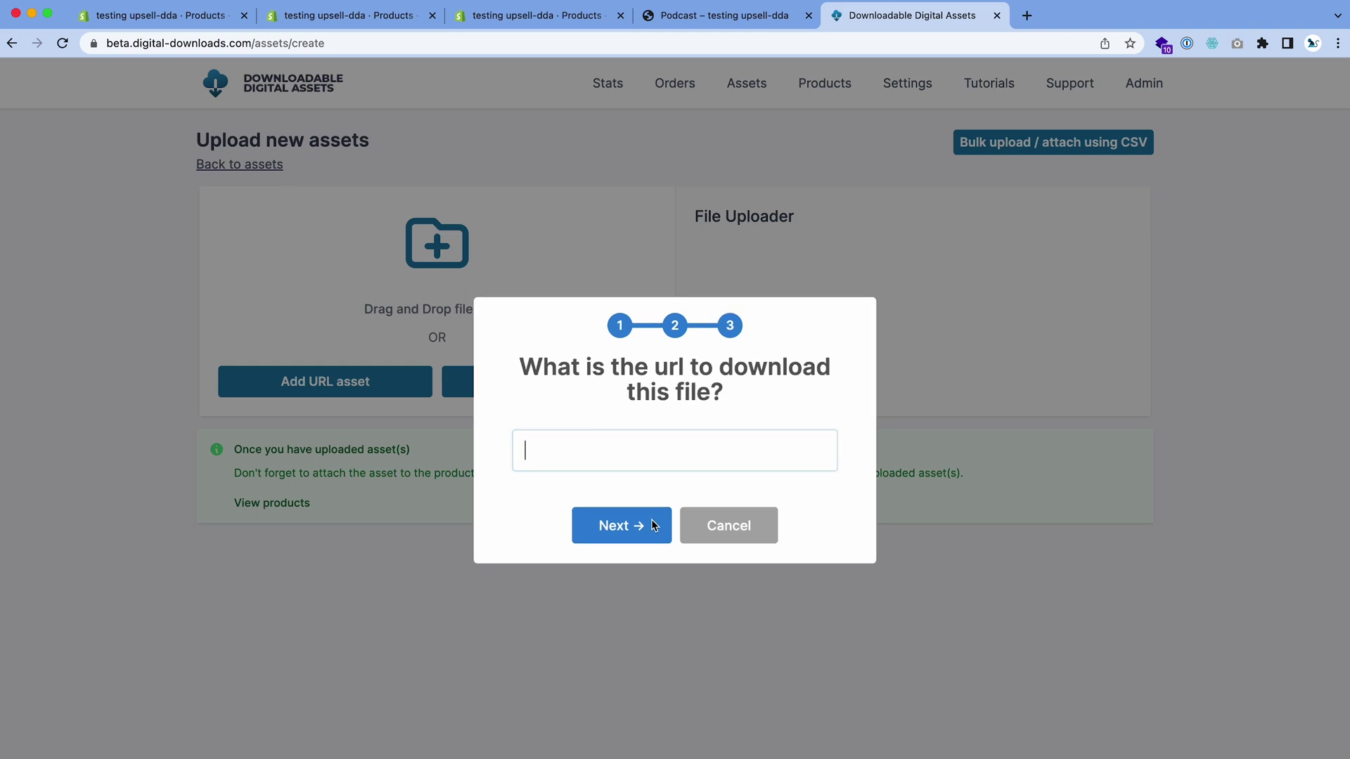
pyautogui.write('yo')
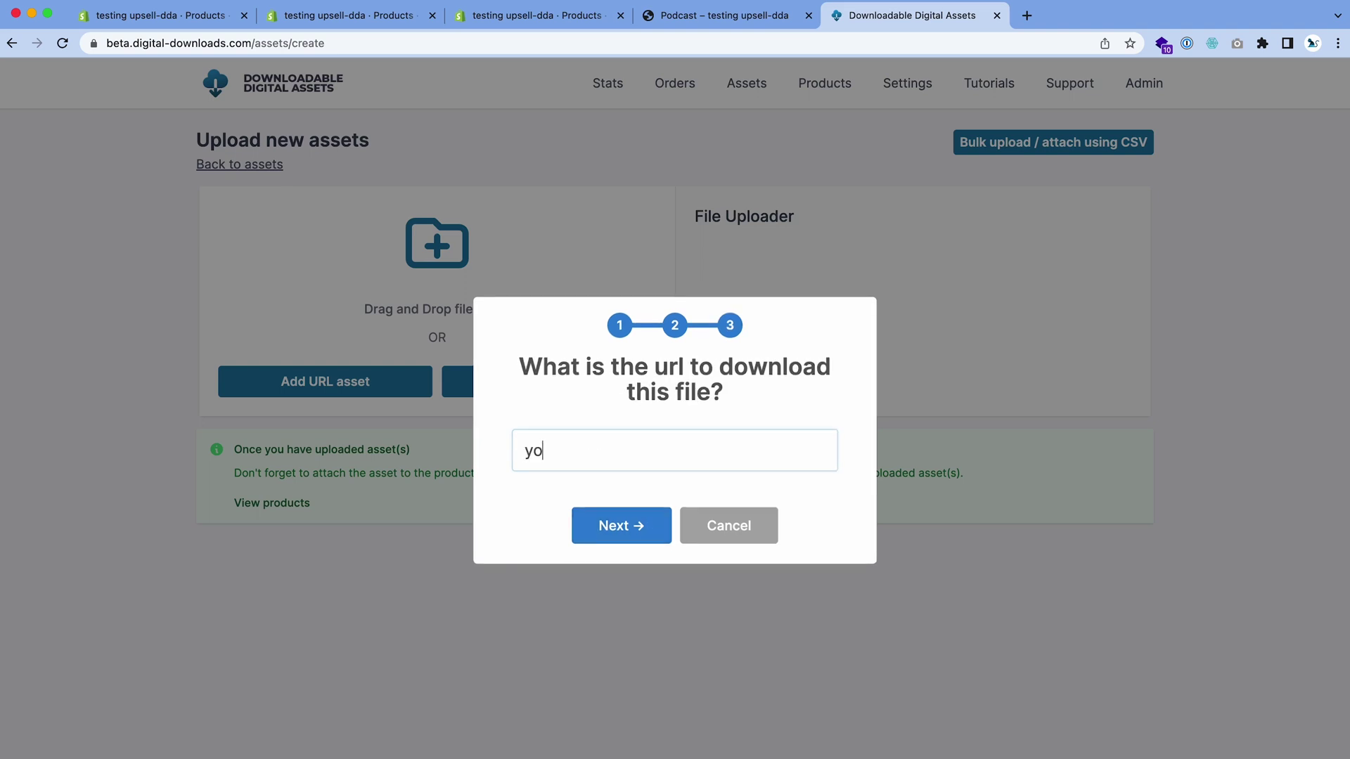
pyautogui.write('utube.com')
pyautogui.click(525, 450)
pyautogui.write('https://w')
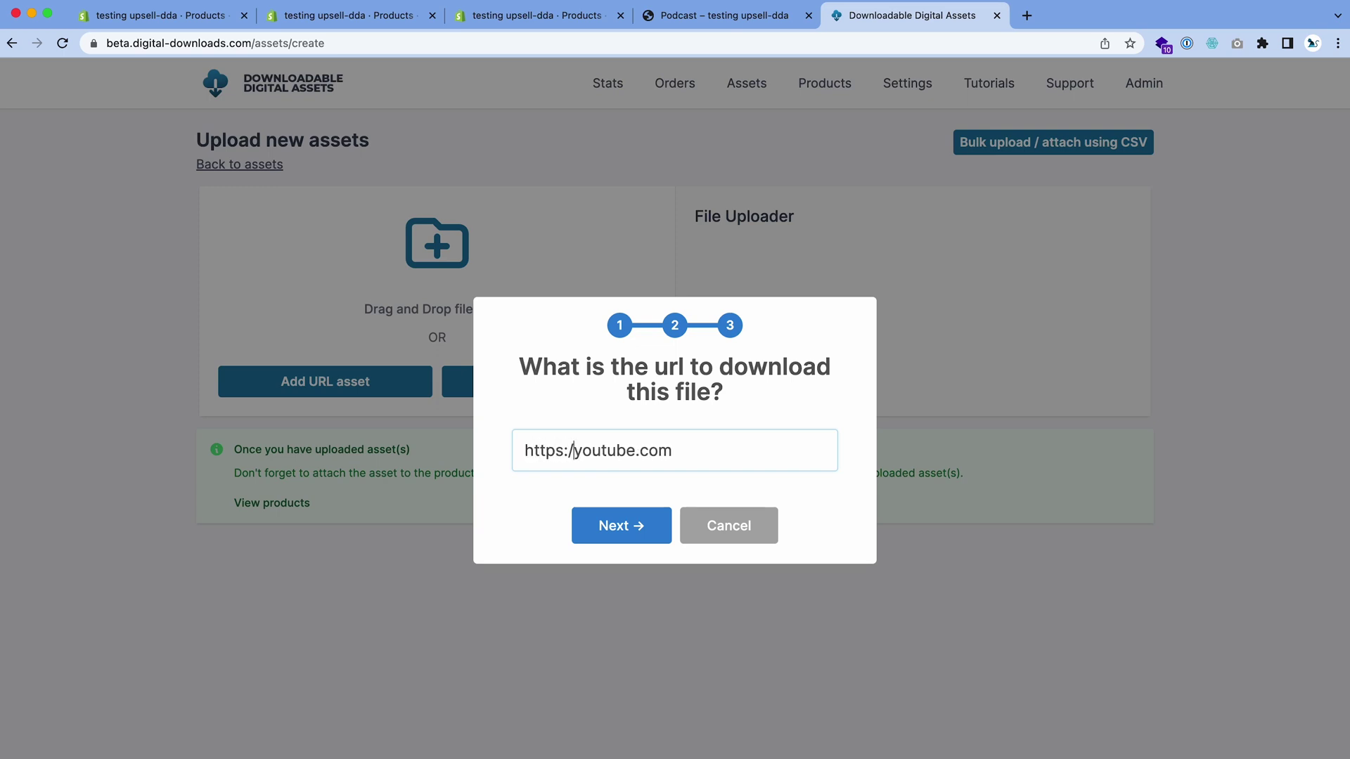
pyautogui.press('BackSpace')
pyautogui.click(621, 520)
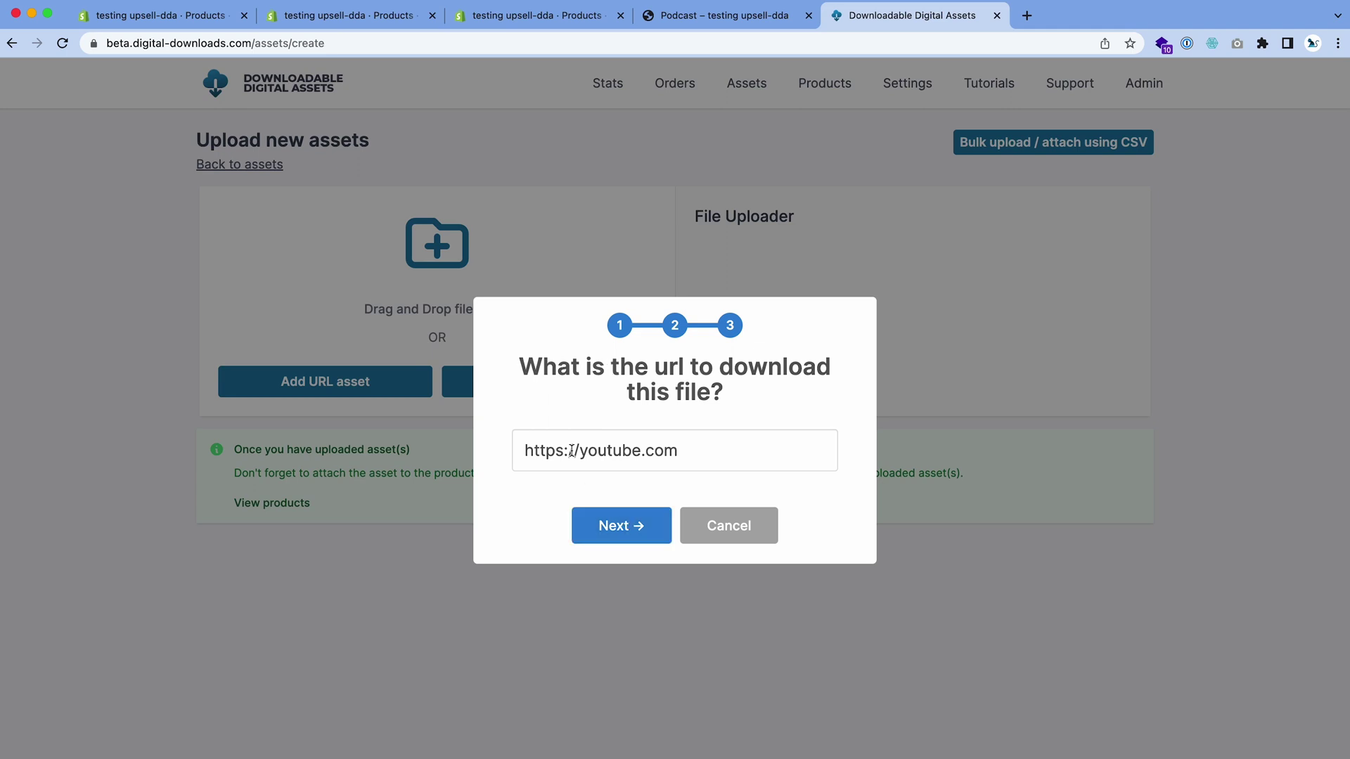
pyautogui.click(656, 444)
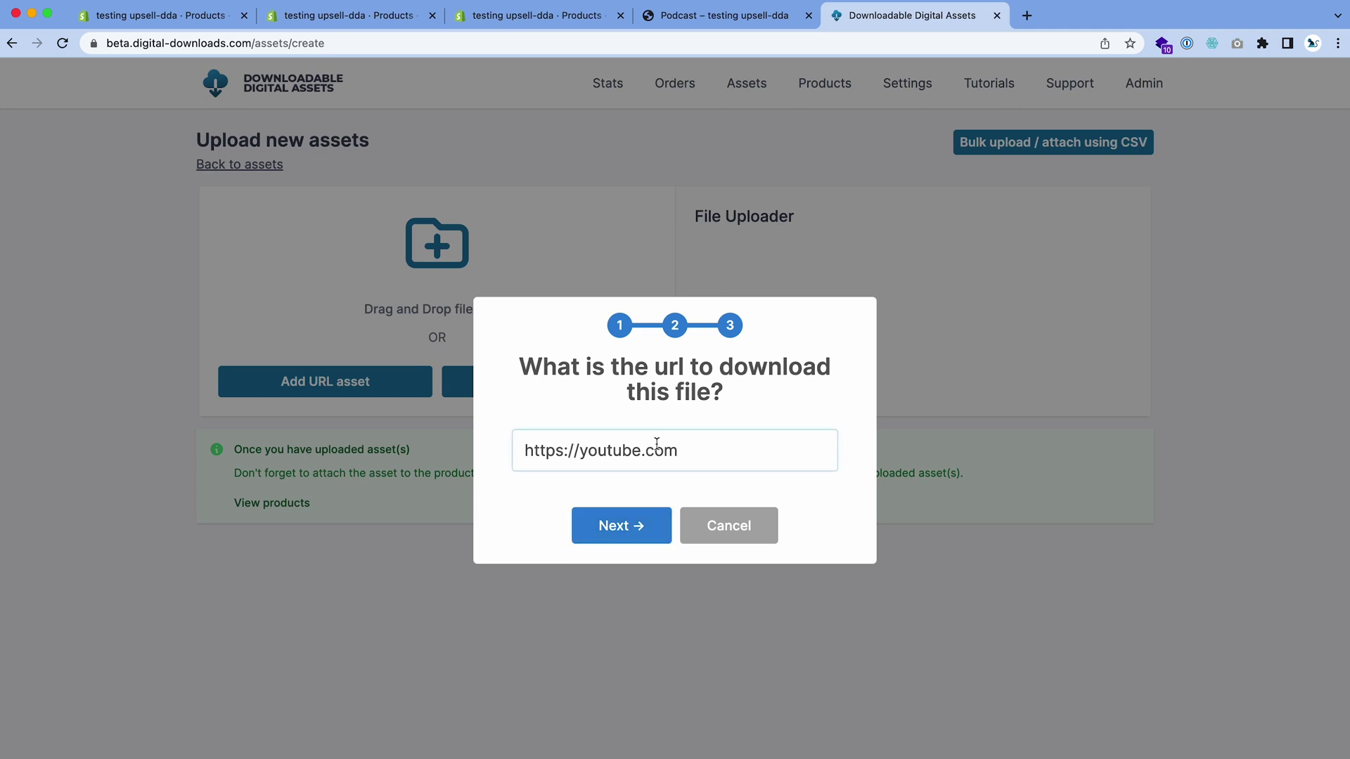
pyautogui.click(707, 447)
pyautogui.click(633, 520)
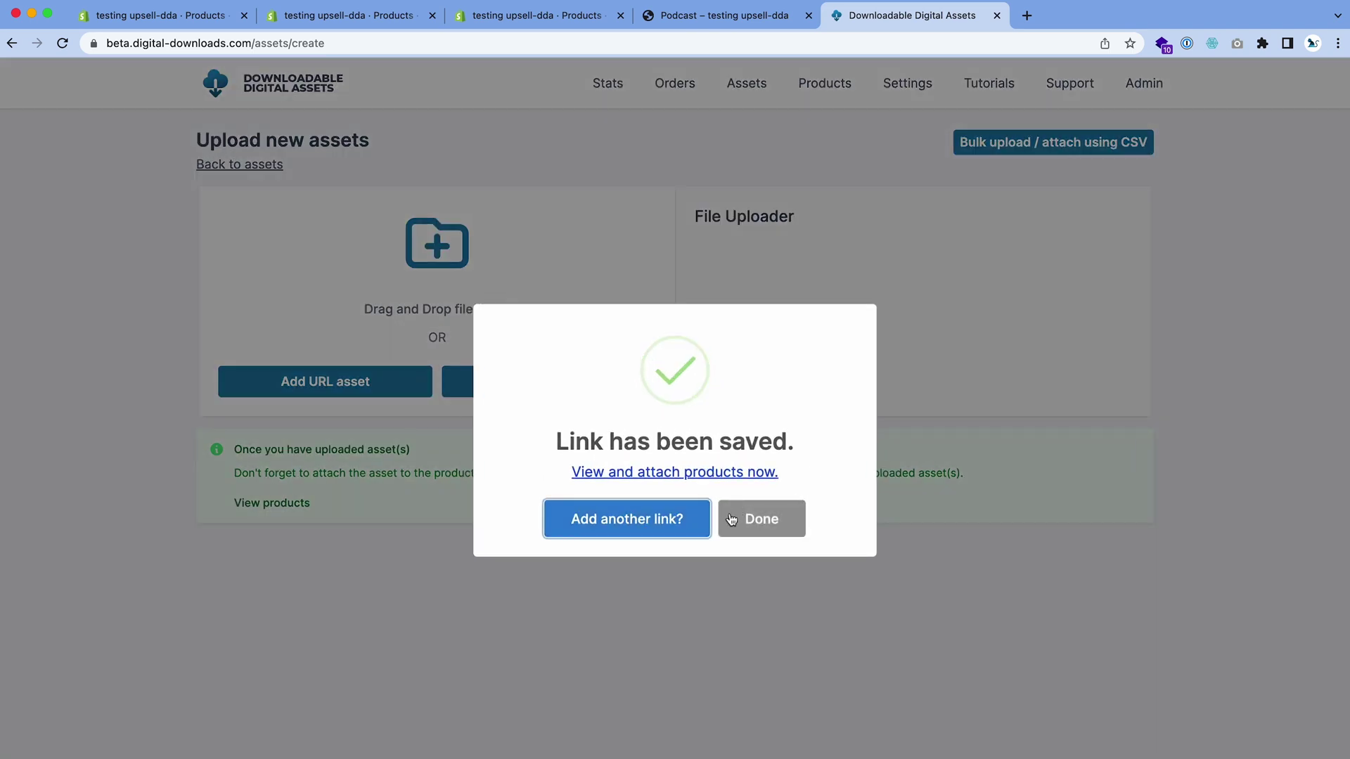
pyautogui.click(730, 519)
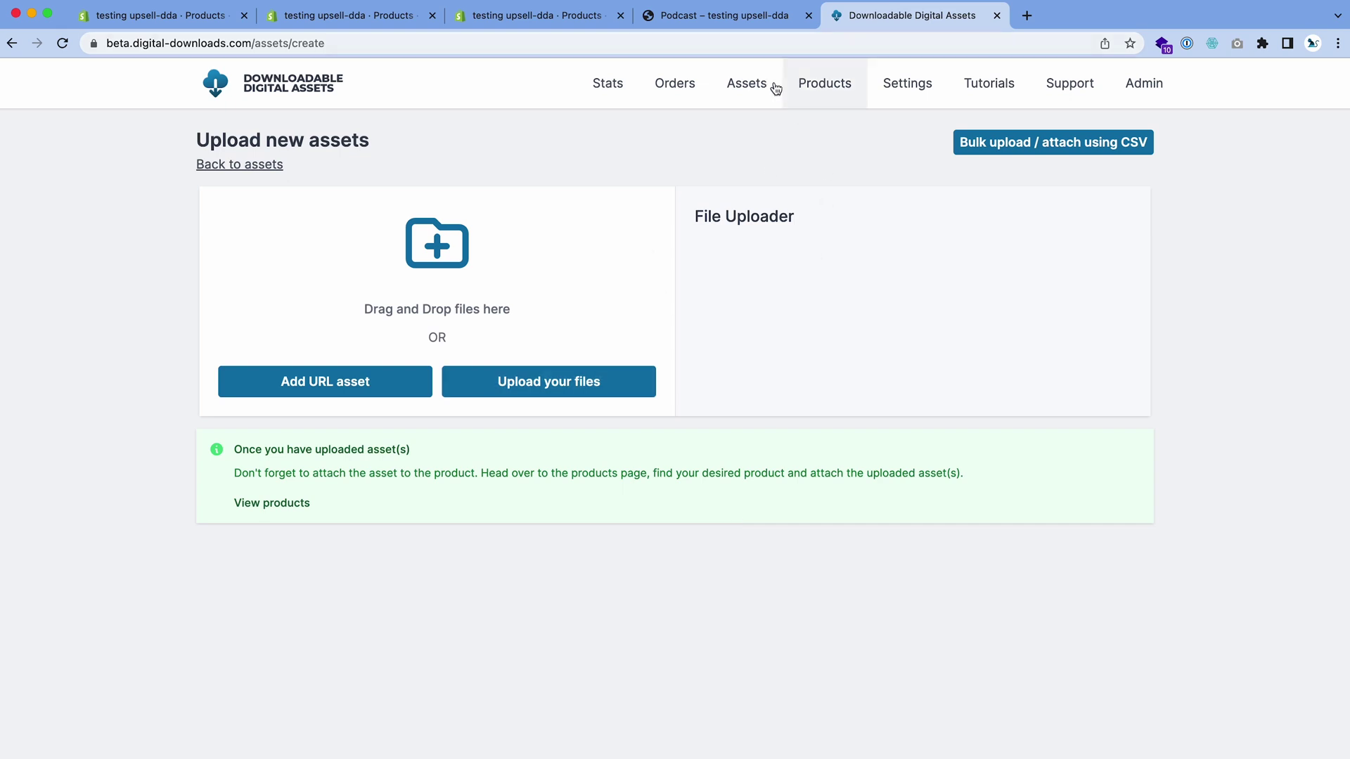
pyautogui.click(745, 86)
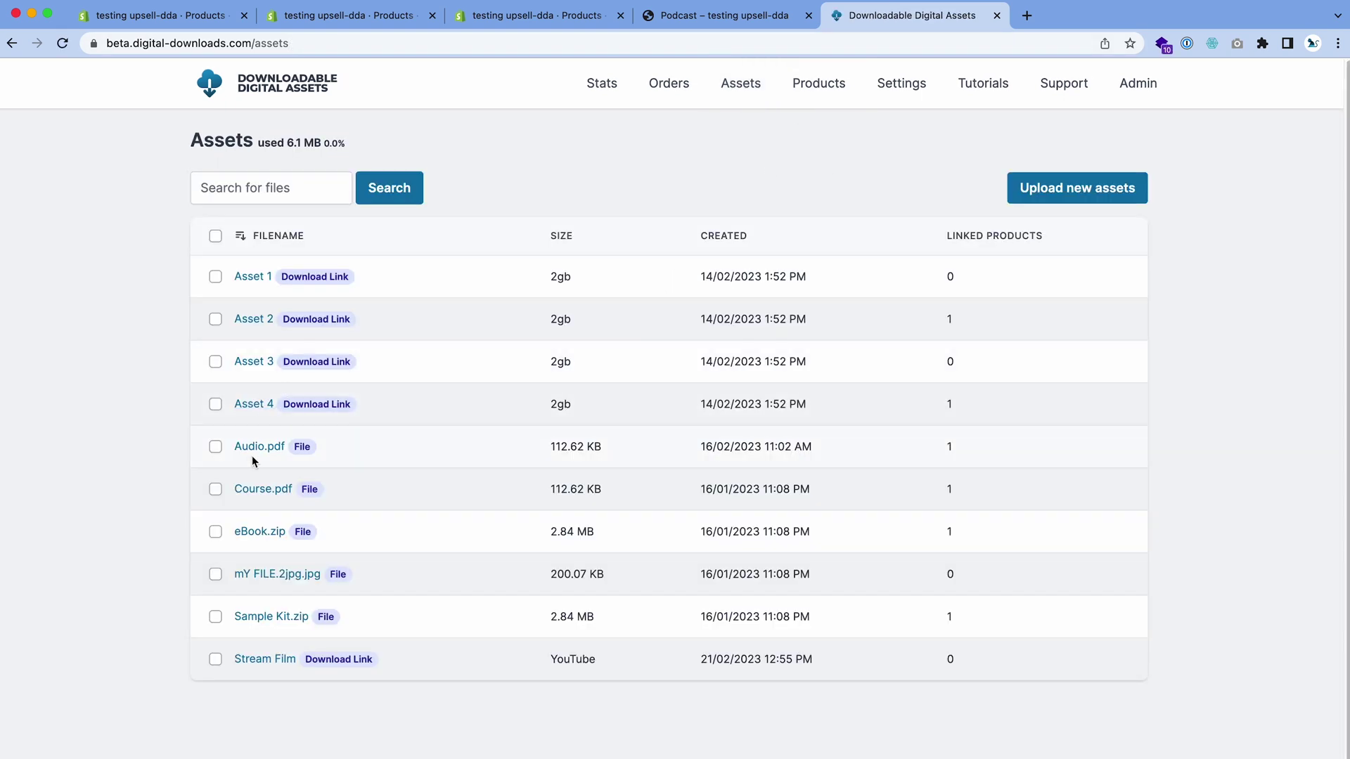
# - Rename the Audio.pdf asset to Film MP4.pdf and return to the full asset list
pyautogui.click(276, 445)
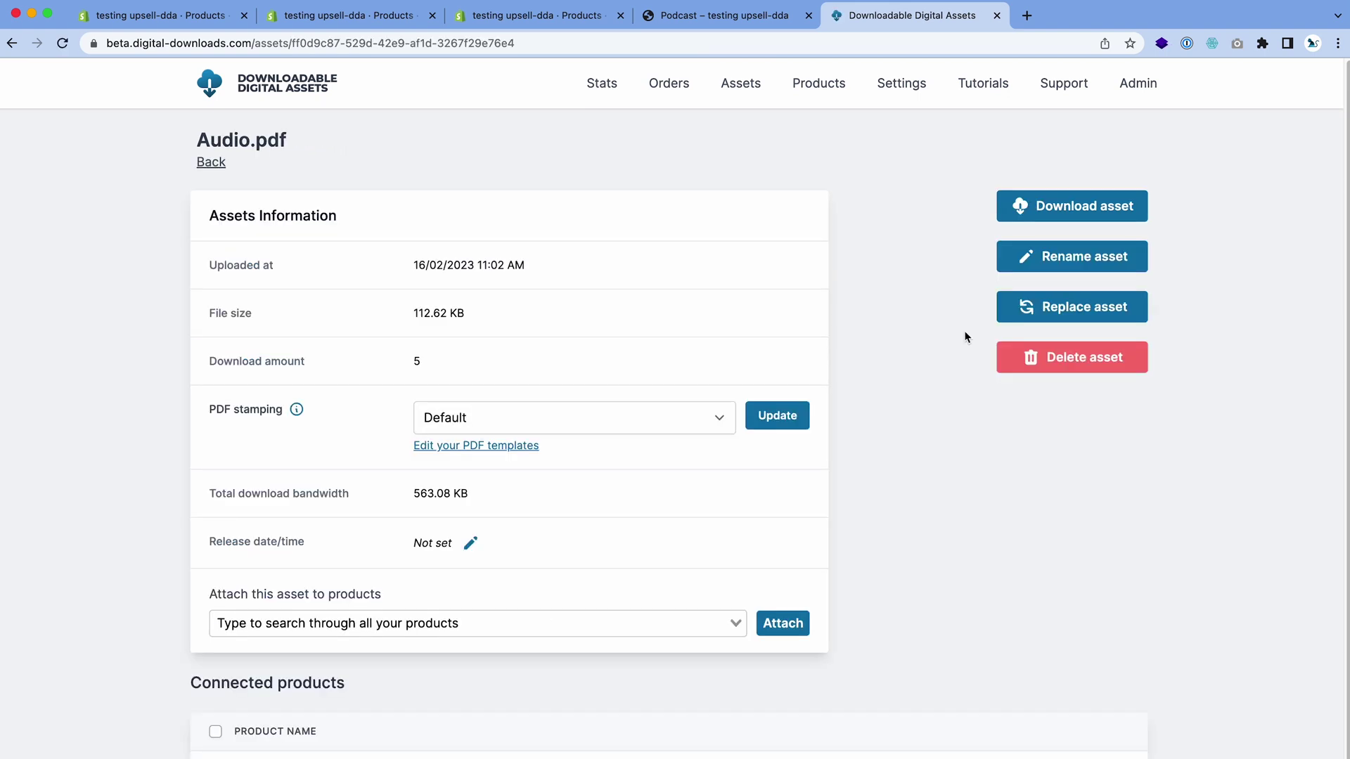
pyautogui.click(1074, 246)
pyautogui.press('super+a')
pyautogui.write('Film')
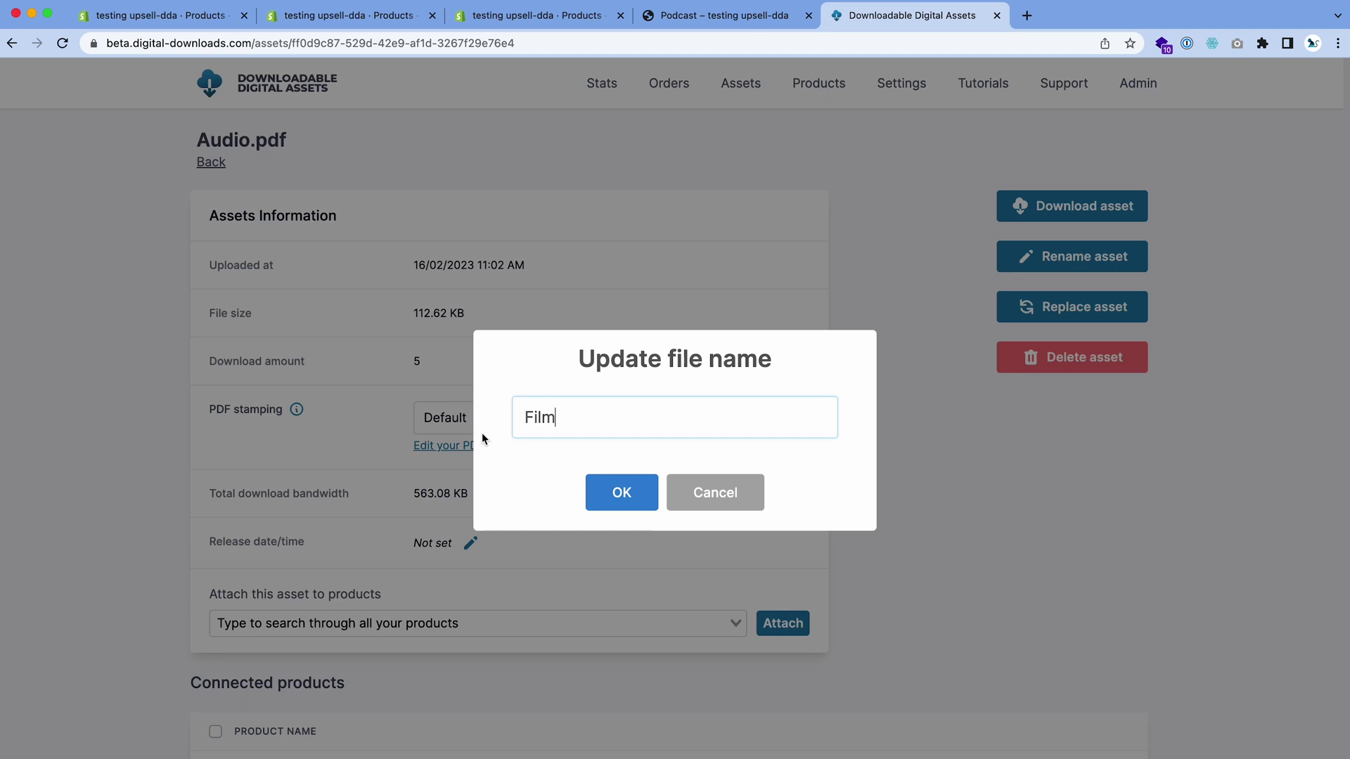
pyautogui.click(621, 492)
pyautogui.click(677, 516)
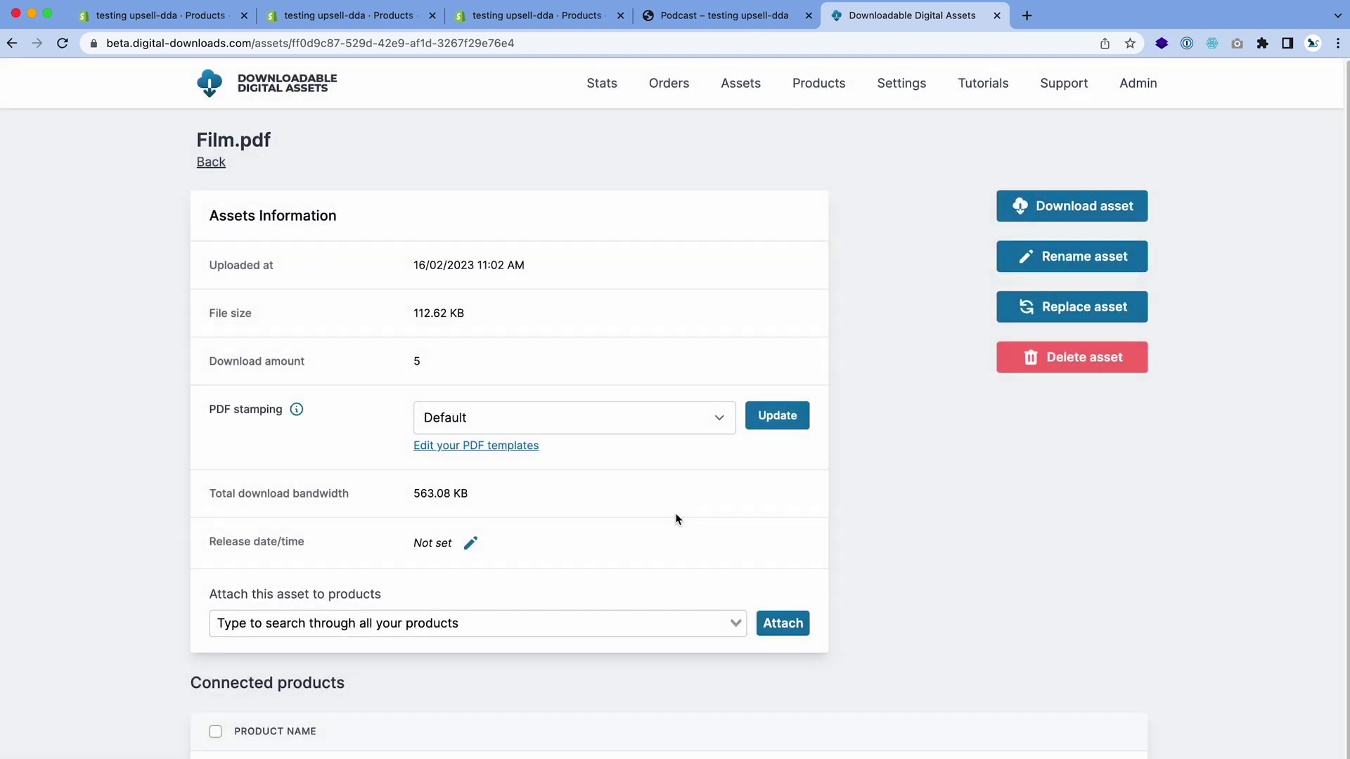
pyautogui.click(1010, 265)
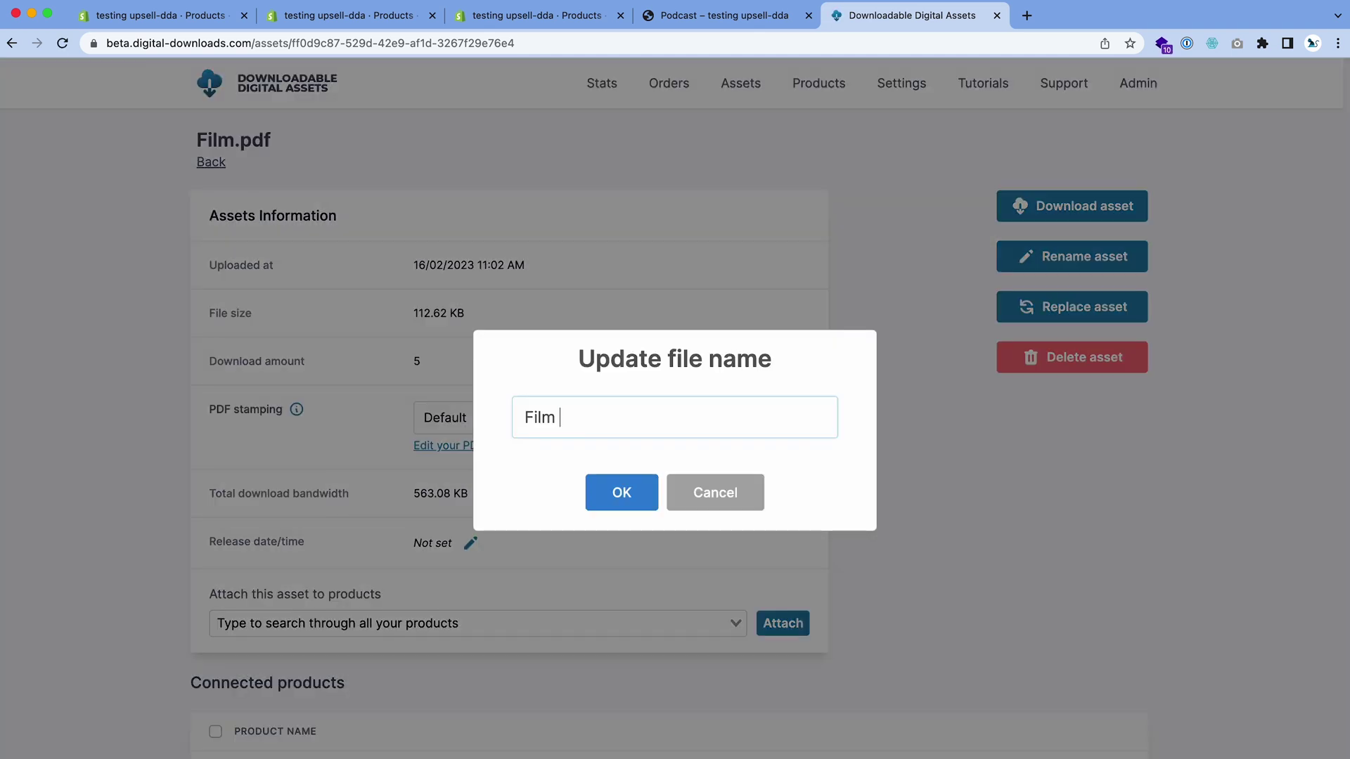
pyautogui.write('MP4')
pyautogui.click(622, 492)
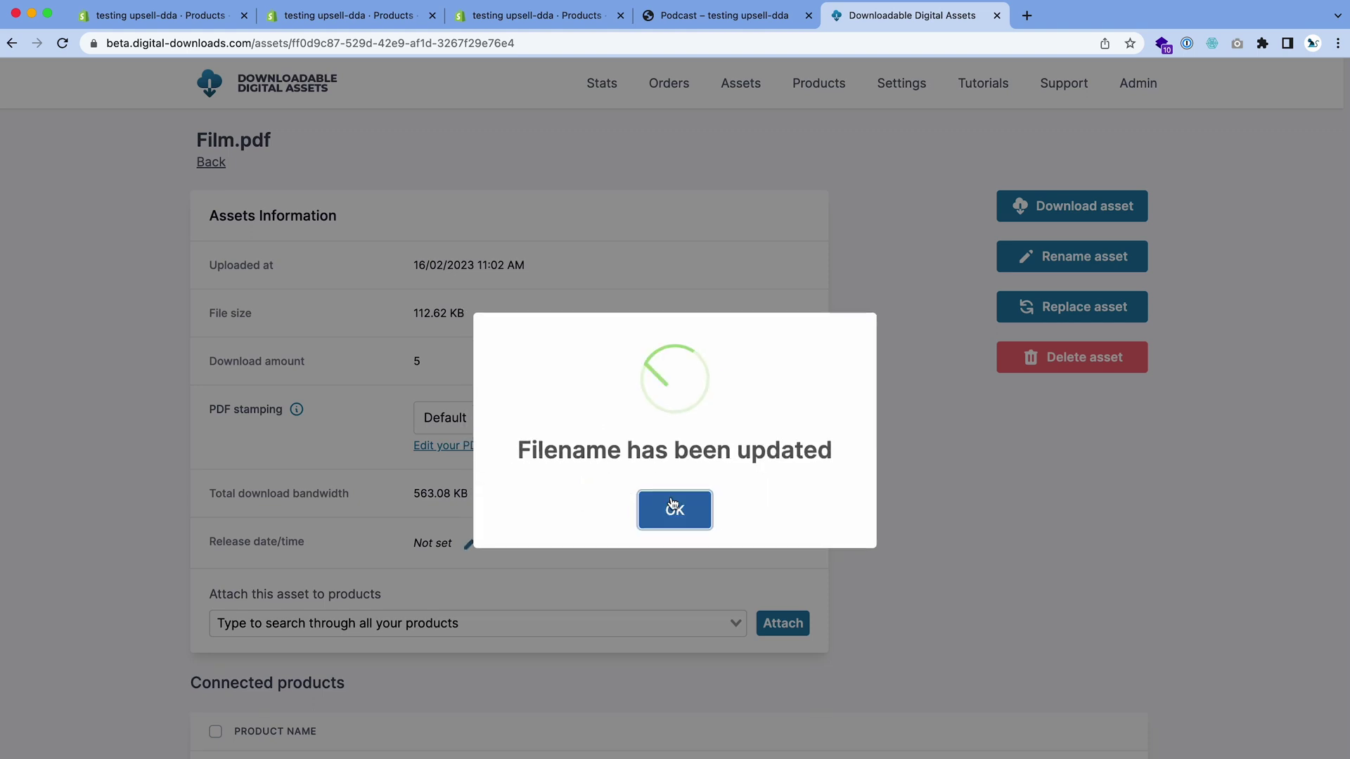
pyautogui.click(675, 508)
pyautogui.click(746, 94)
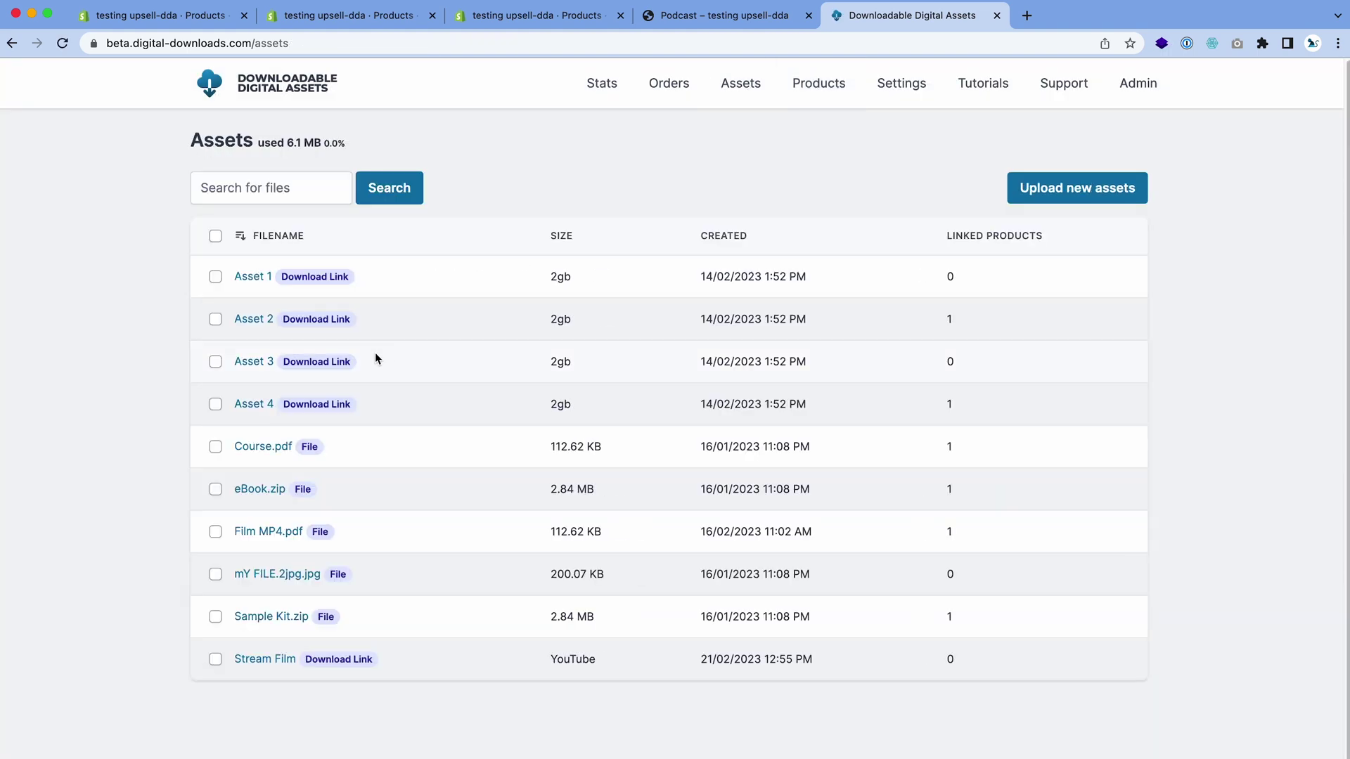
# - Highlight the Film MP4.pdf and Stream Film entries in the asset list
pyautogui.moveTo(332, 533); pyautogui.dragTo(231, 529)
pyautogui.click(353, 540)
pyautogui.moveTo(431, 663); pyautogui.dragTo(236, 659)
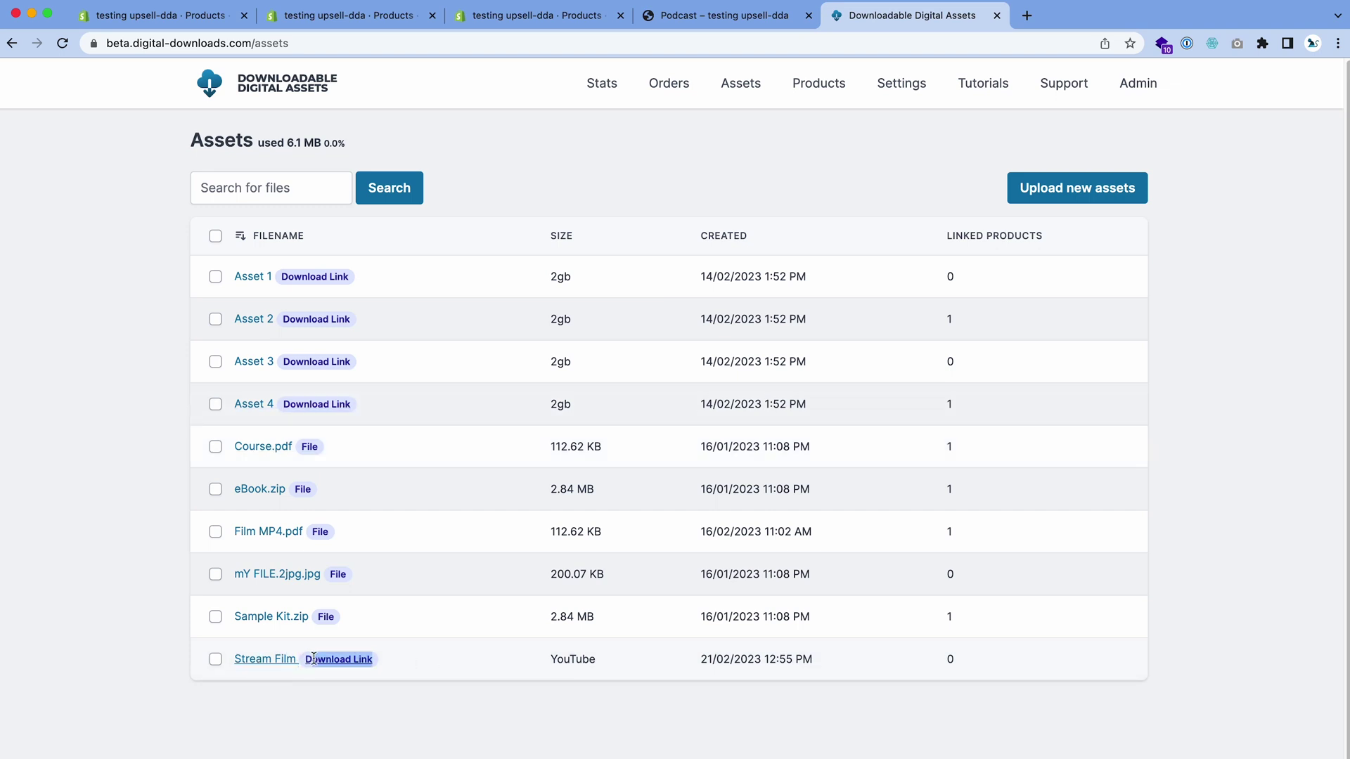
pyautogui.click(443, 663)
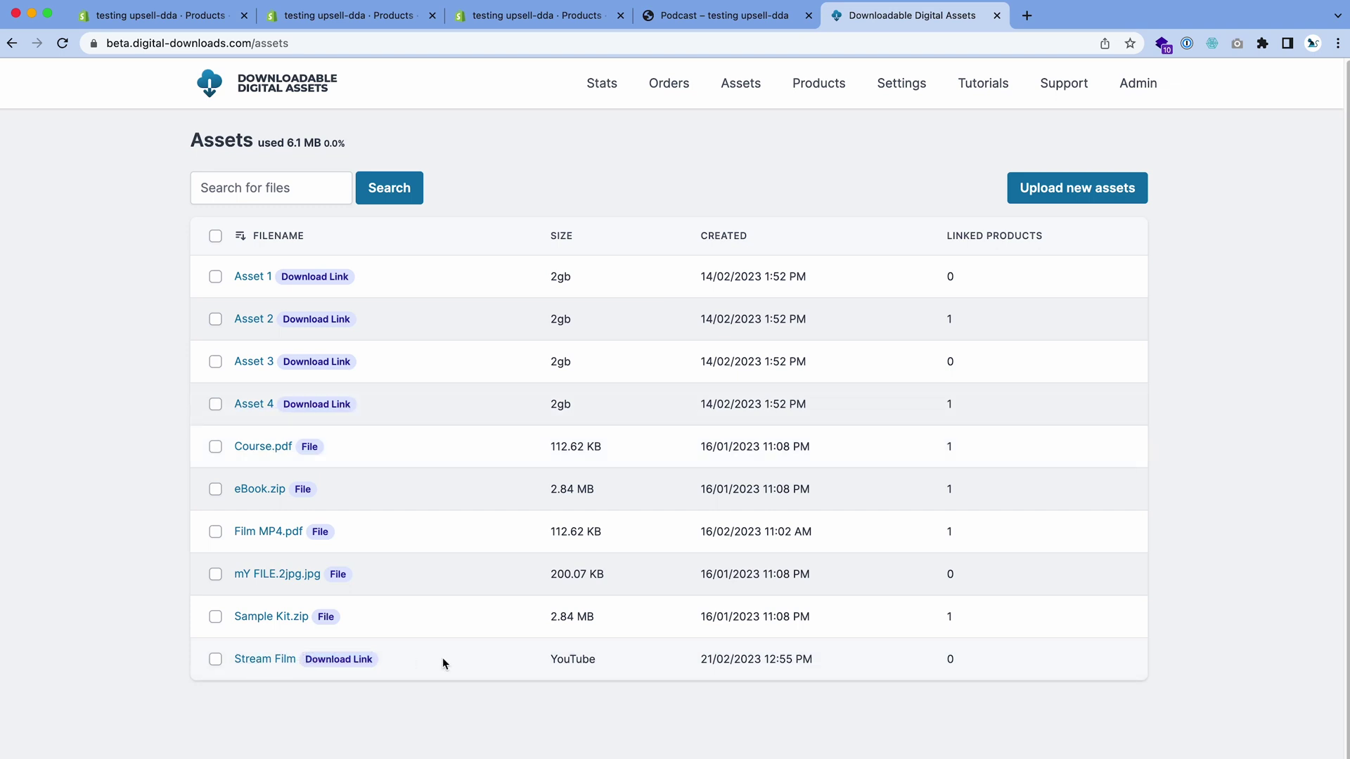
# - Attach the Film MP4.pdf asset to the Film (MP4) product
pyautogui.click(276, 533)
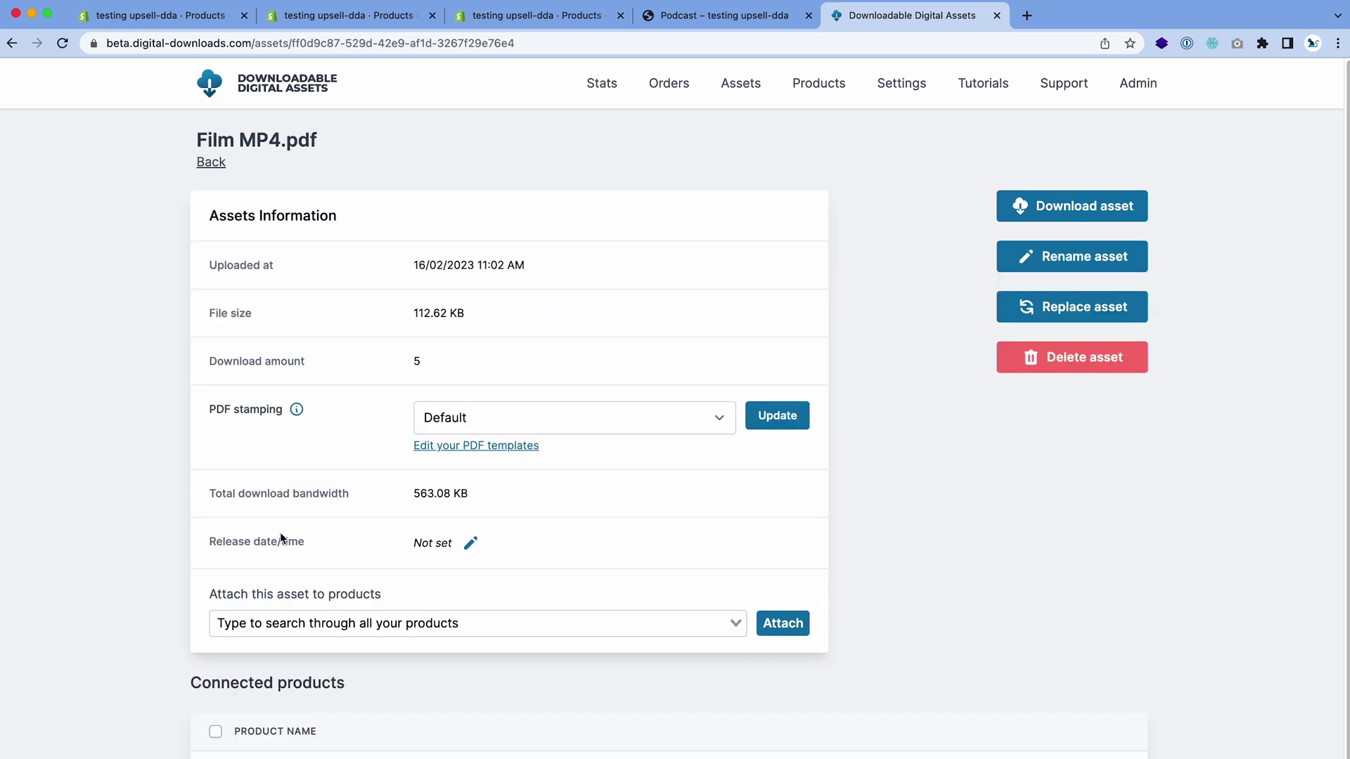
pyautogui.moveTo(315, 578); pyautogui.dragTo(386, 605)
pyautogui.click(386, 623)
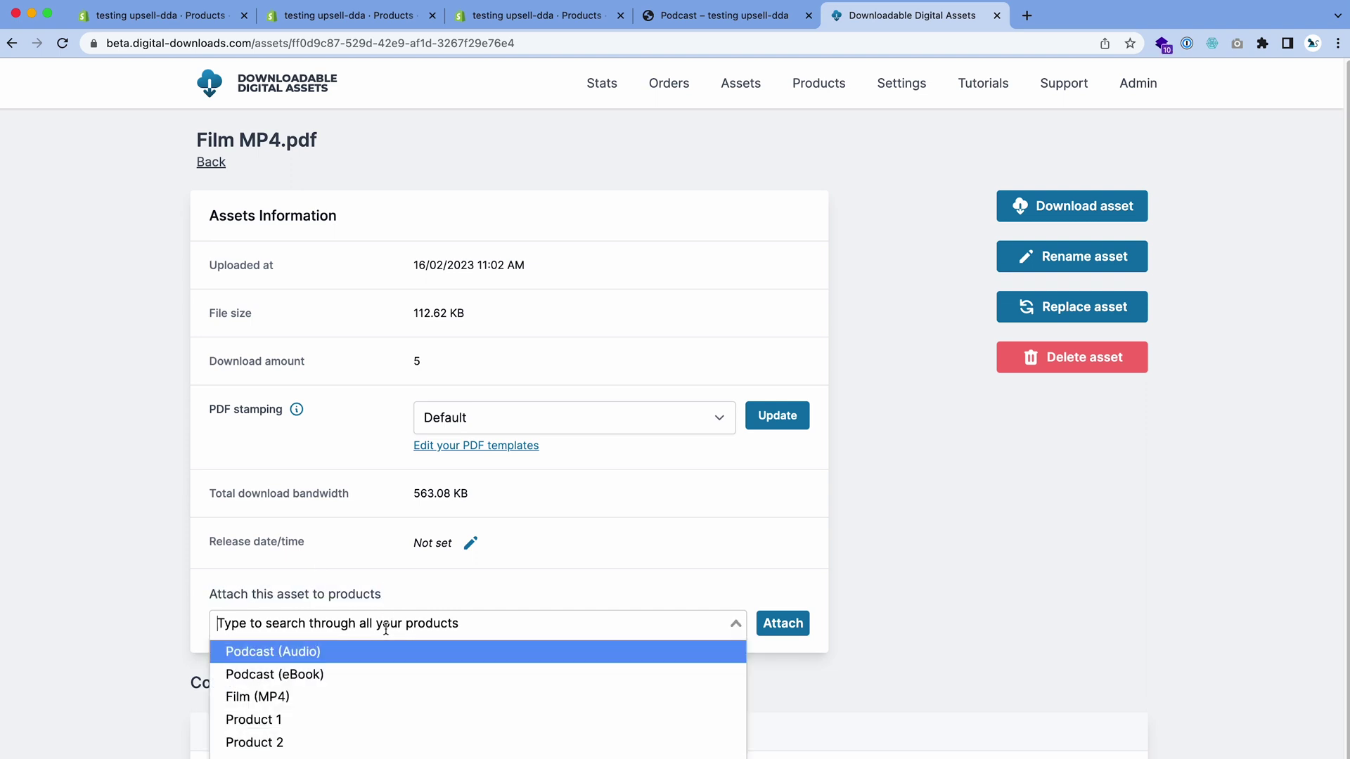
pyautogui.scroll(-1, 384, 677)
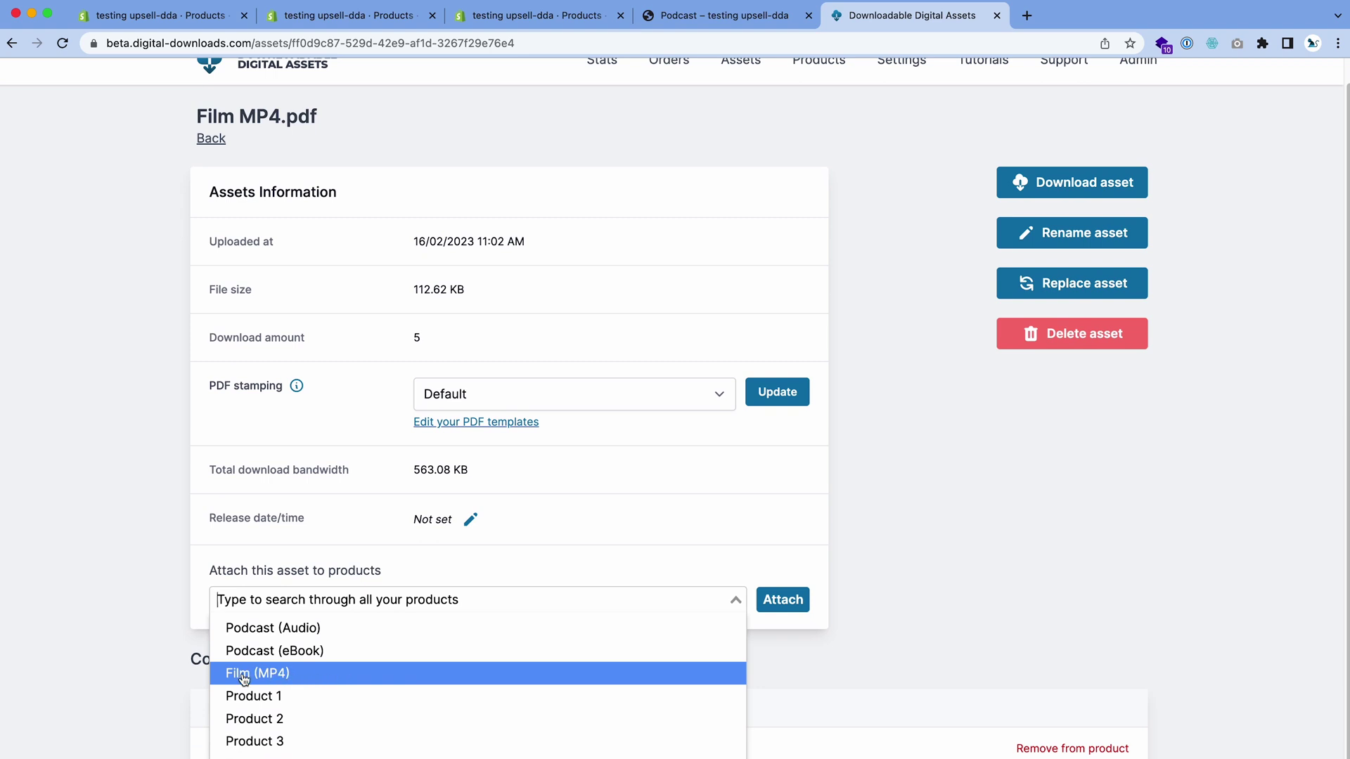
pyautogui.click(283, 676)
pyautogui.click(791, 611)
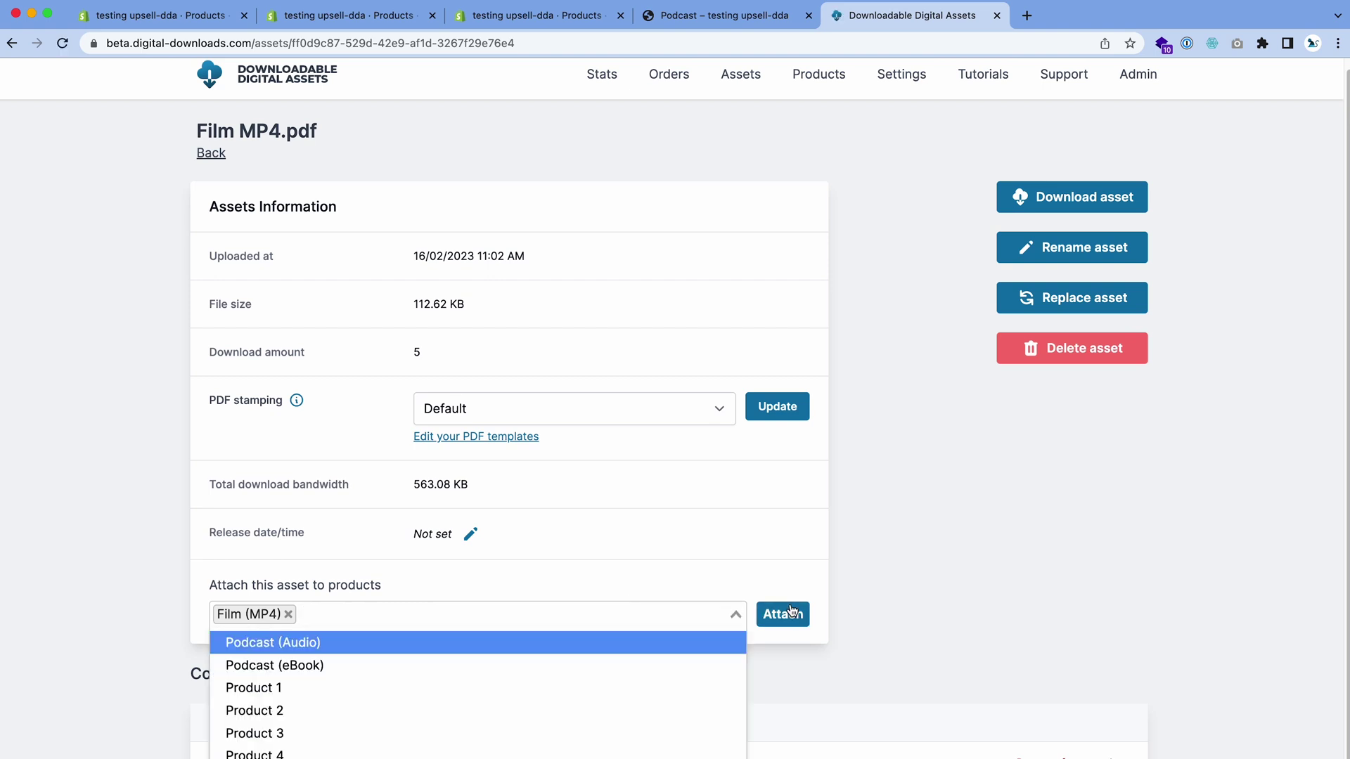
pyautogui.scroll(-2, 793, 622)
pyautogui.scroll(2, 793, 619)
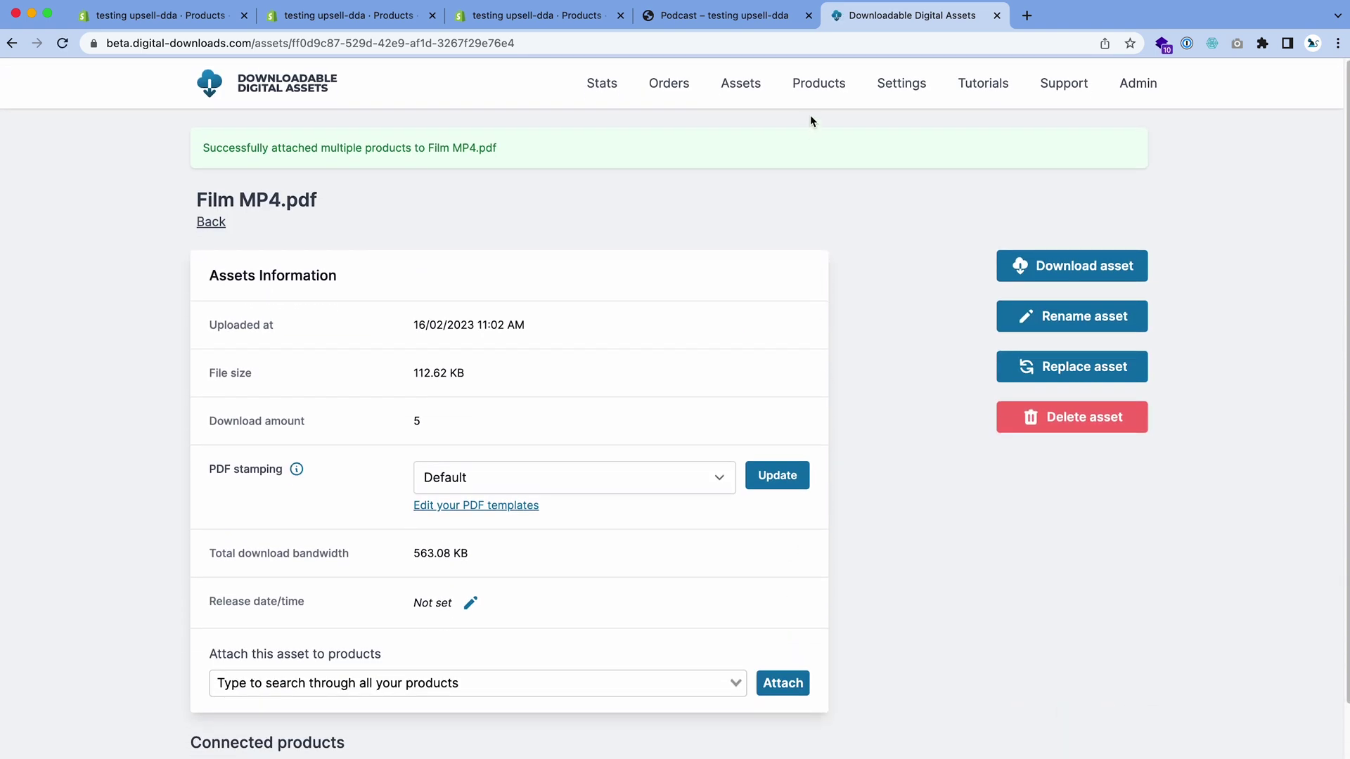
# - Attach the Stream Film (YouTube) URL asset to the Film (Stream) product
pyautogui.click(817, 104)
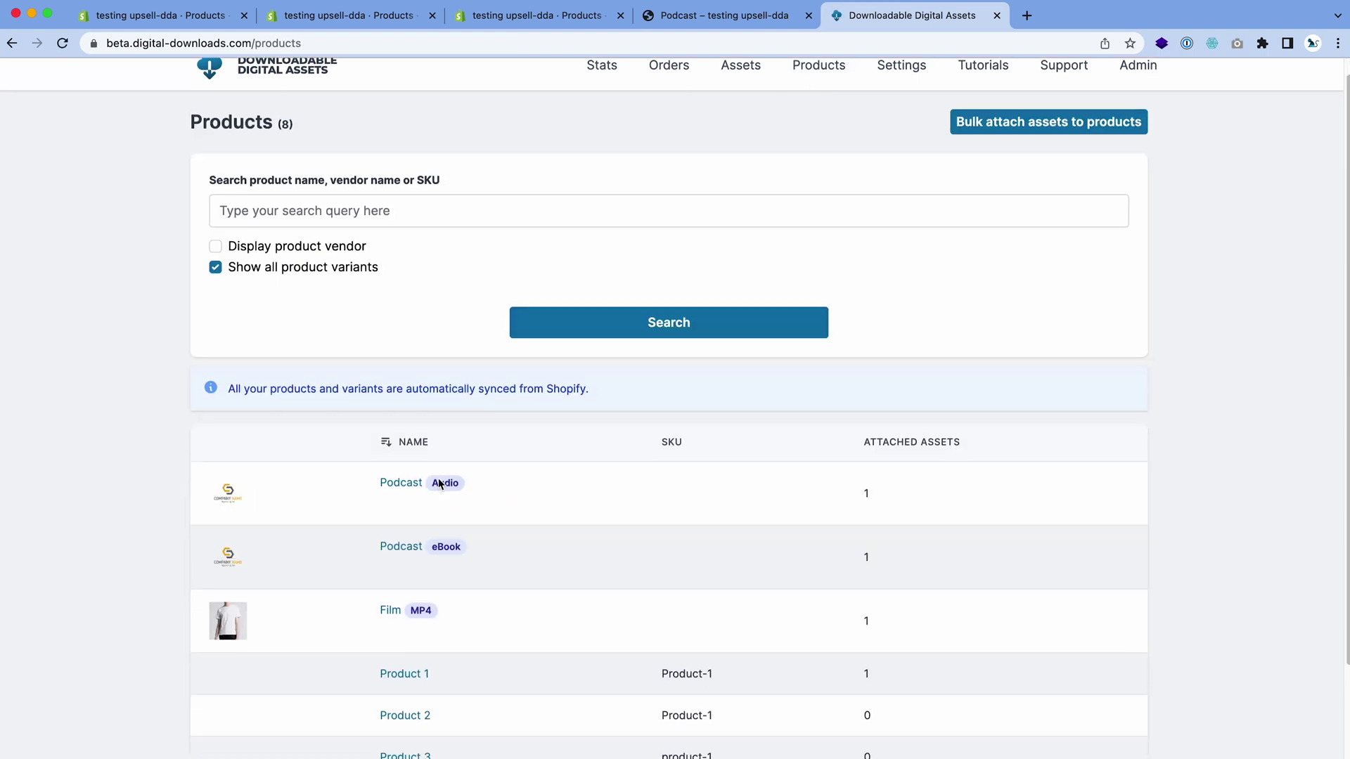
pyautogui.scroll(-3, 437, 478)
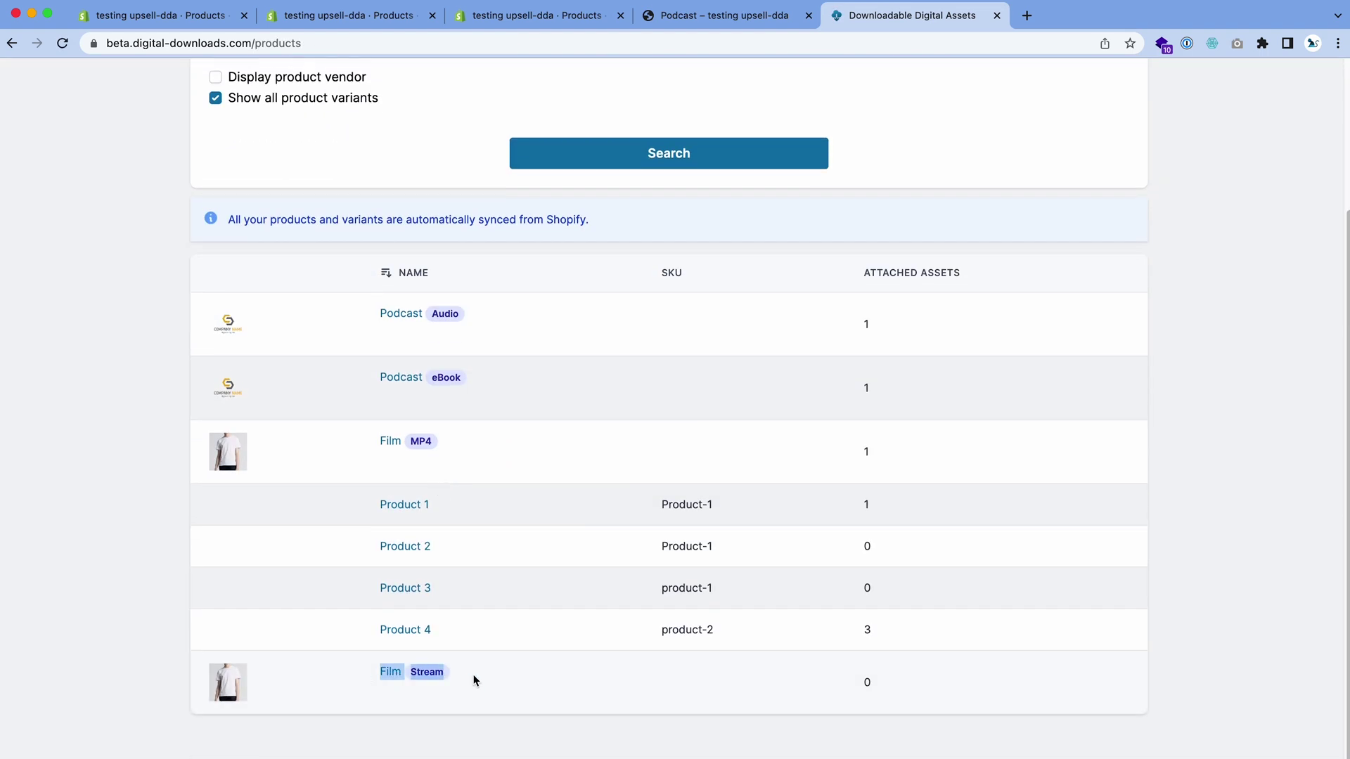
pyautogui.click(395, 672)
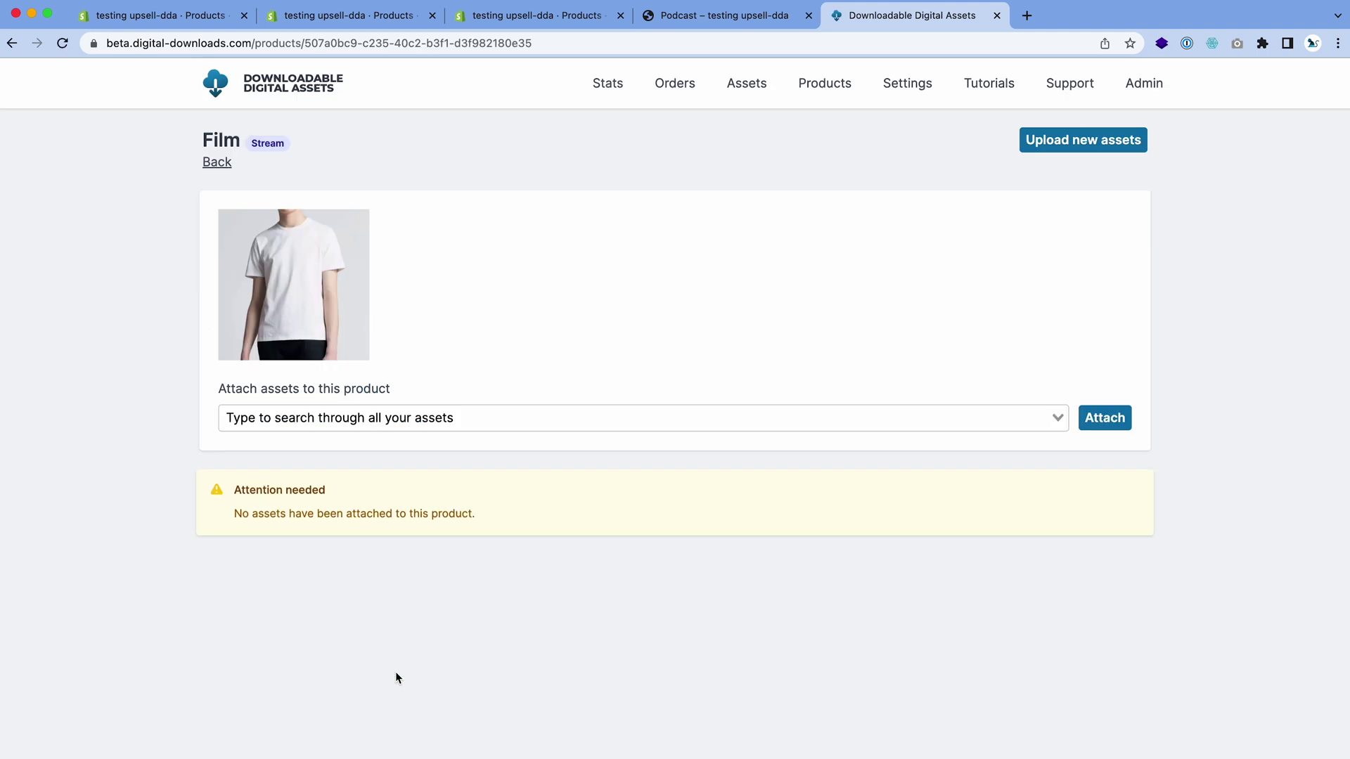
pyautogui.click(422, 416)
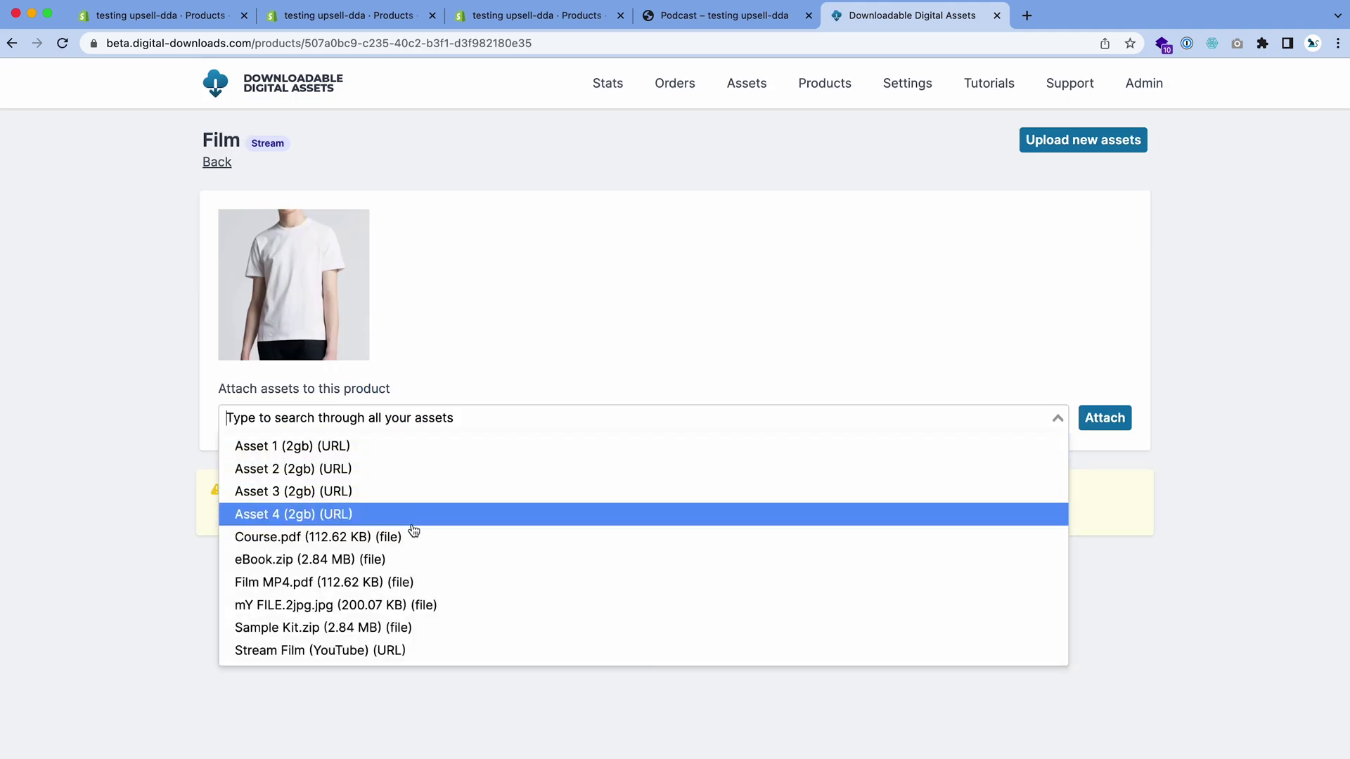
pyautogui.click(328, 651)
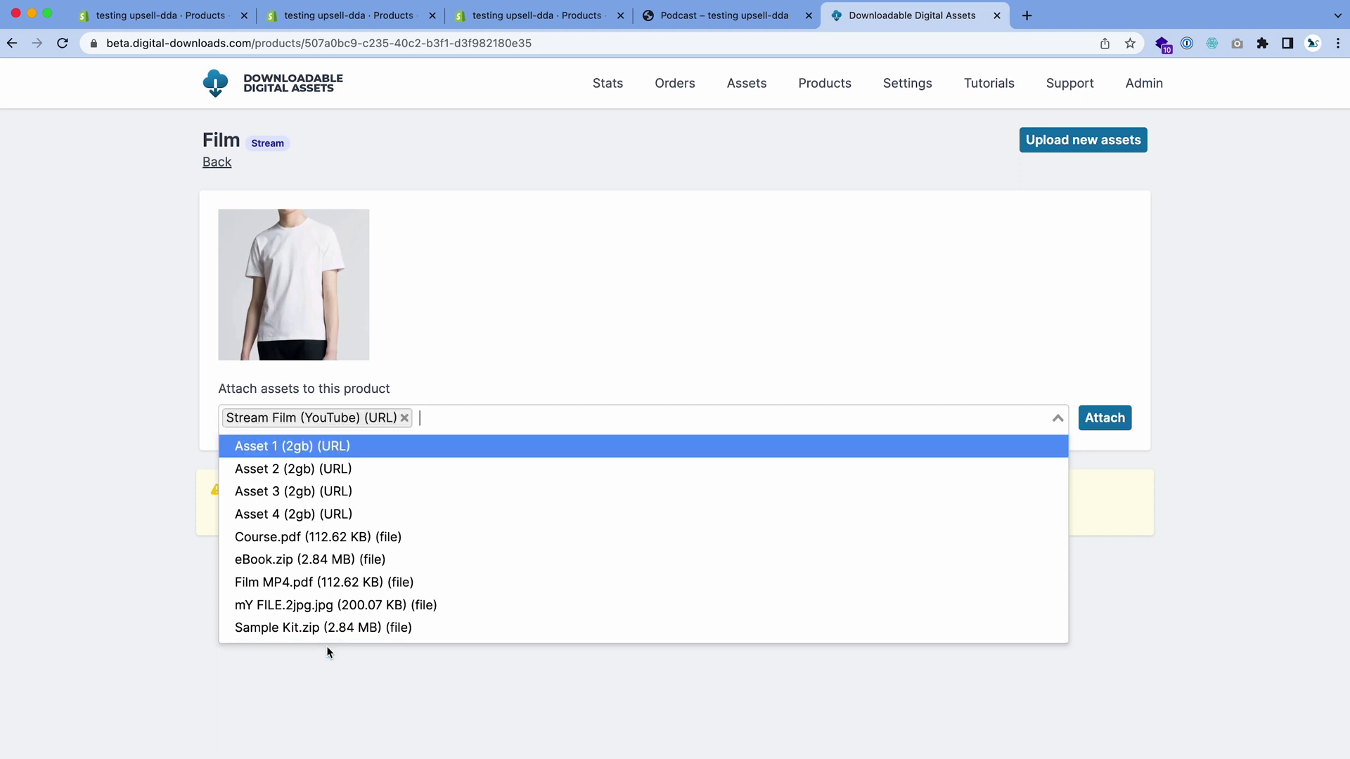
pyautogui.click(1105, 417)
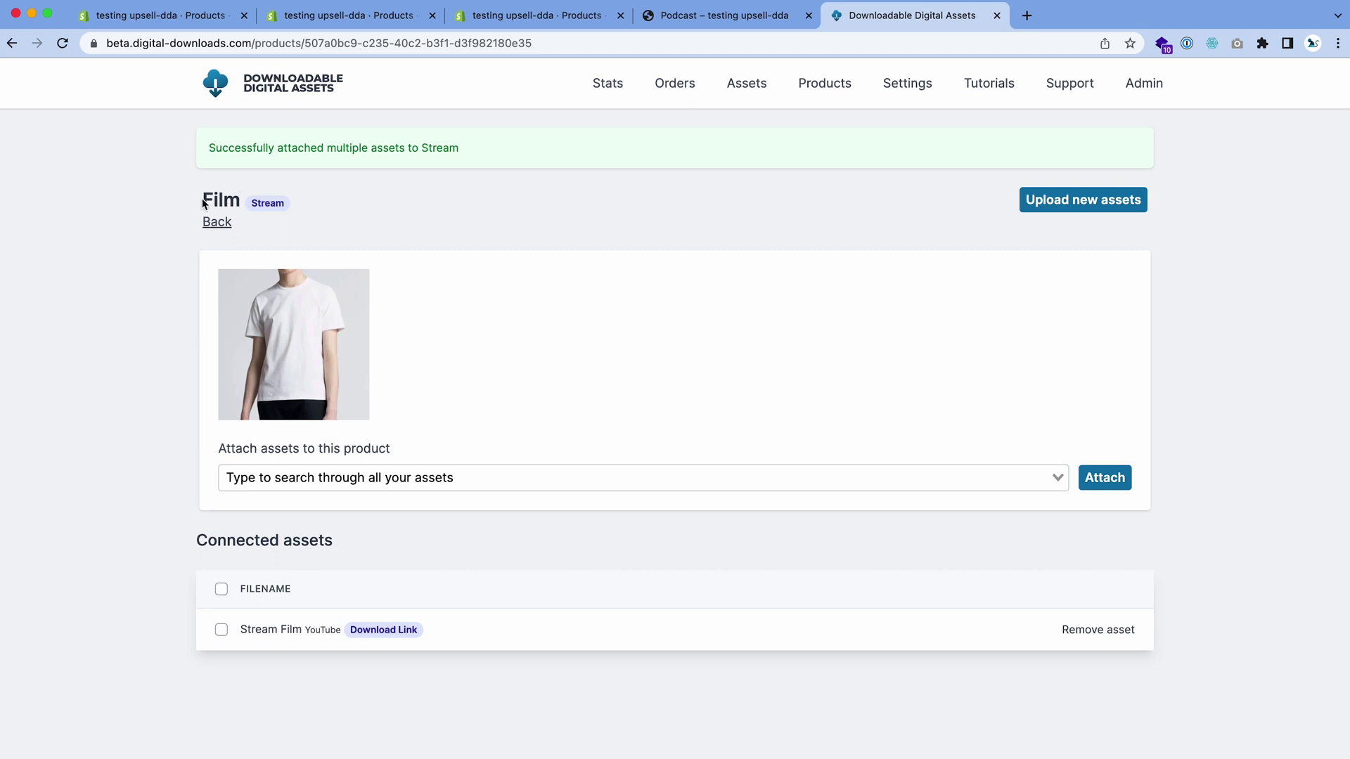
# - Highlight the Film Stream variant and its attached asset, then open checkout settings
pyautogui.moveTo(202, 199); pyautogui.dragTo(292, 209)
pyautogui.moveTo(291, 205); pyautogui.dragTo(248, 204)
pyautogui.moveTo(234, 630); pyautogui.dragTo(350, 631)
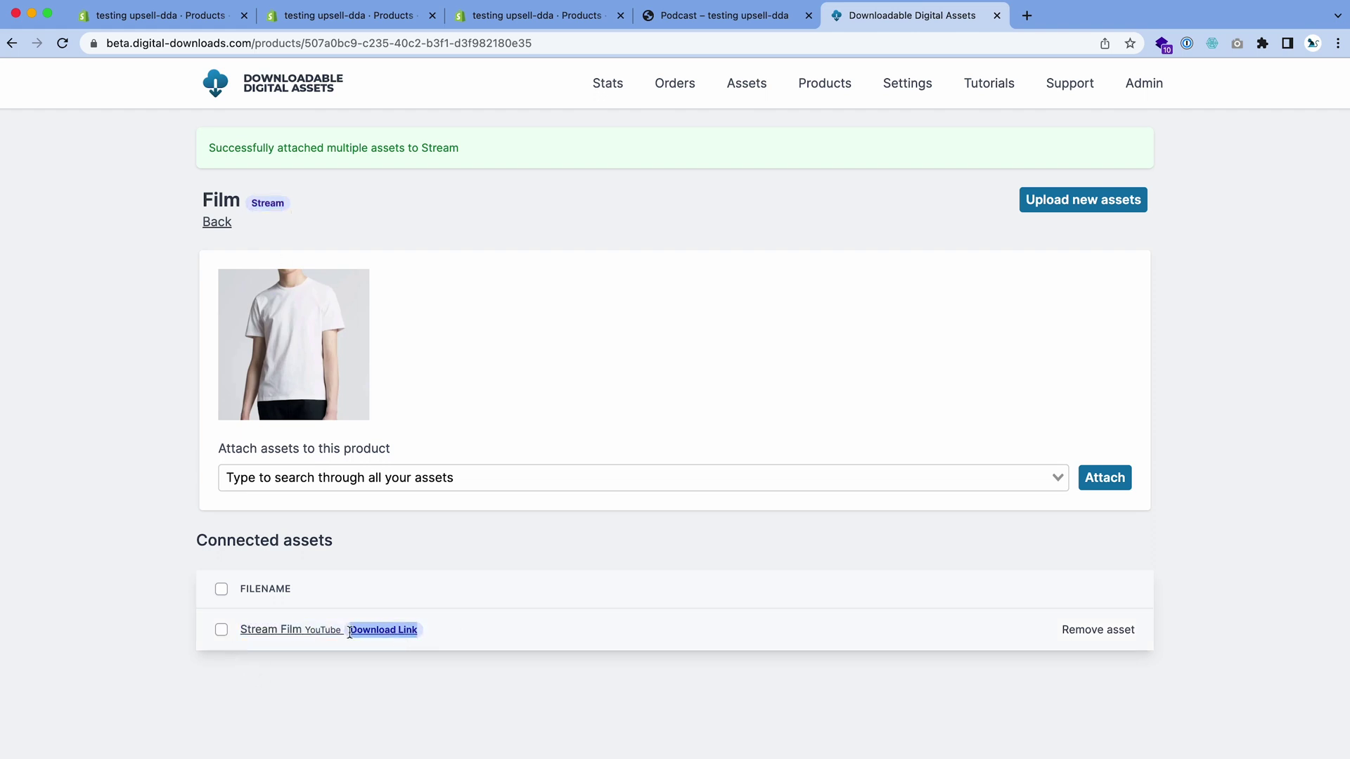
pyautogui.click(425, 632)
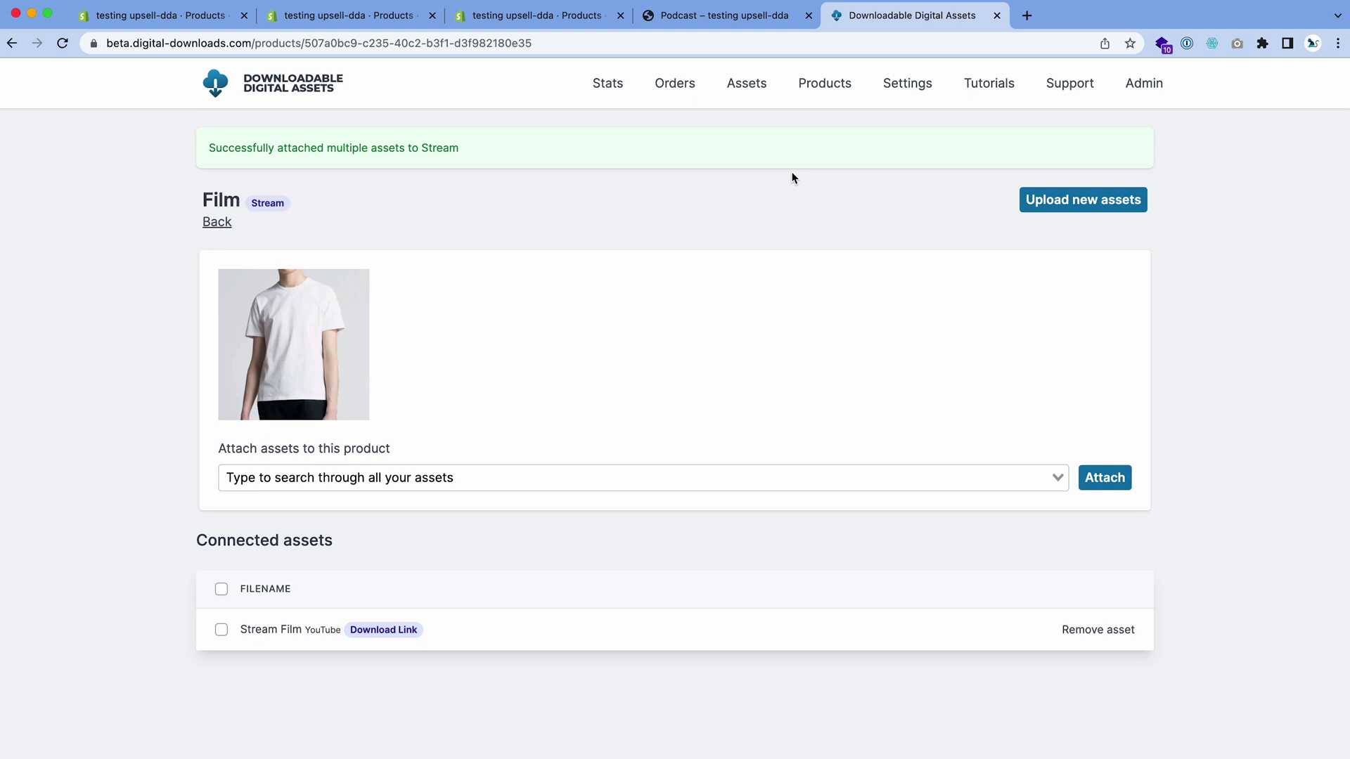
pyautogui.click(907, 83)
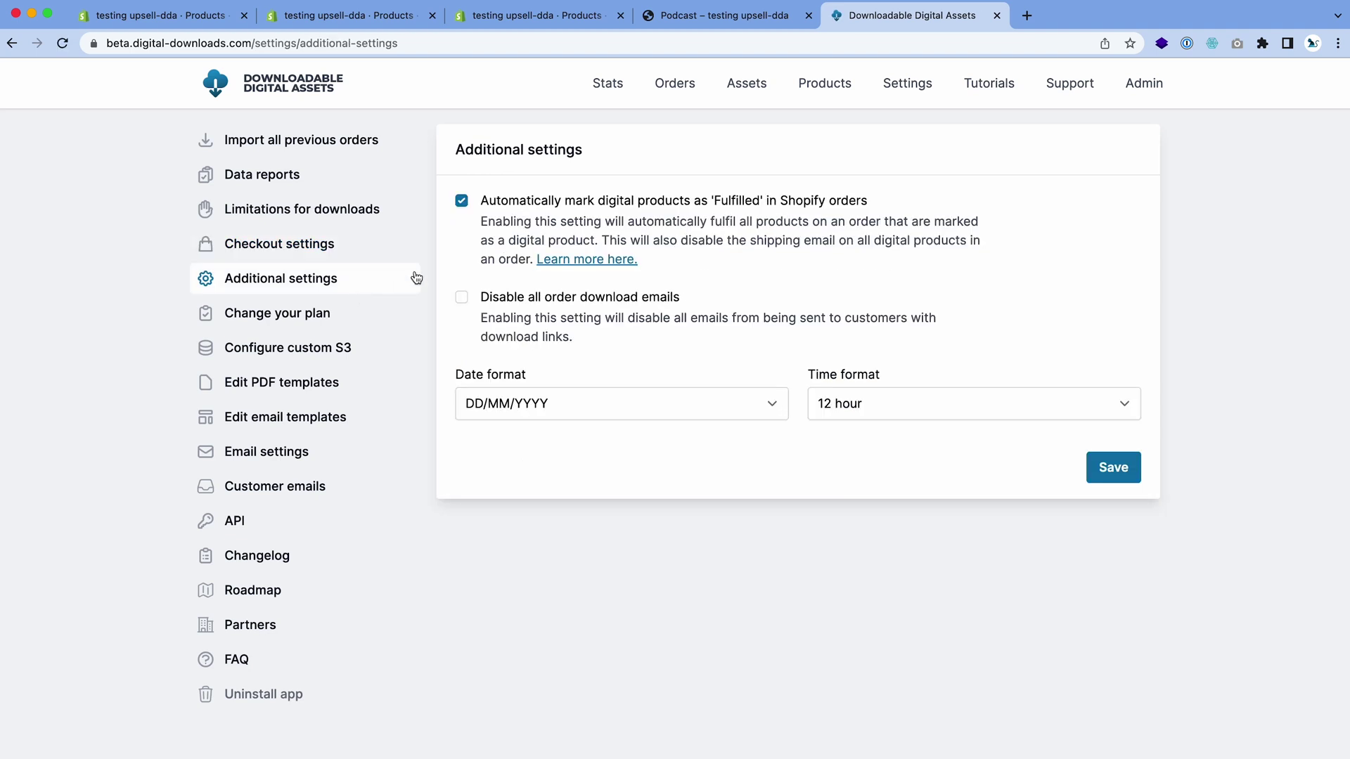
pyautogui.click(490, 304)
pyautogui.click(517, 302)
pyautogui.click(443, 345)
pyautogui.click(351, 237)
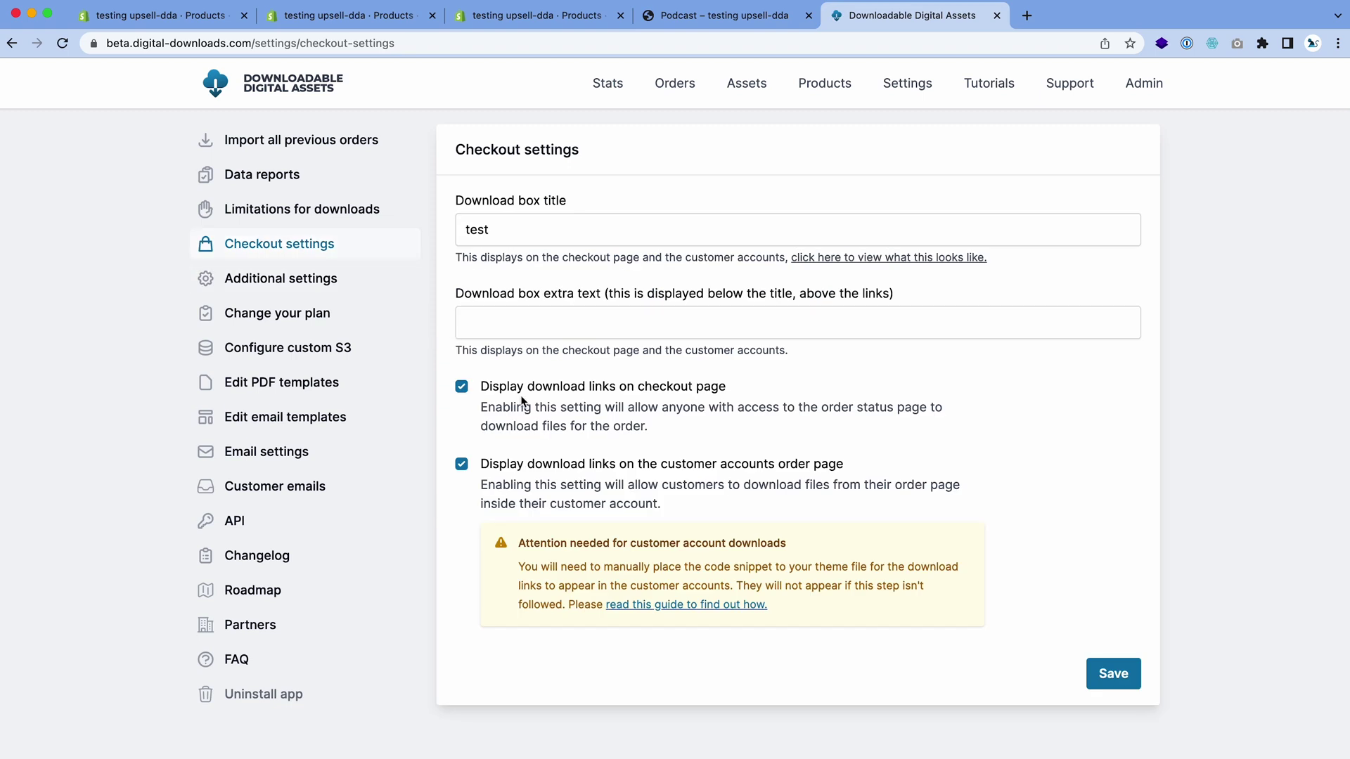
pyautogui.moveTo(764, 395); pyautogui.dragTo(484, 393)
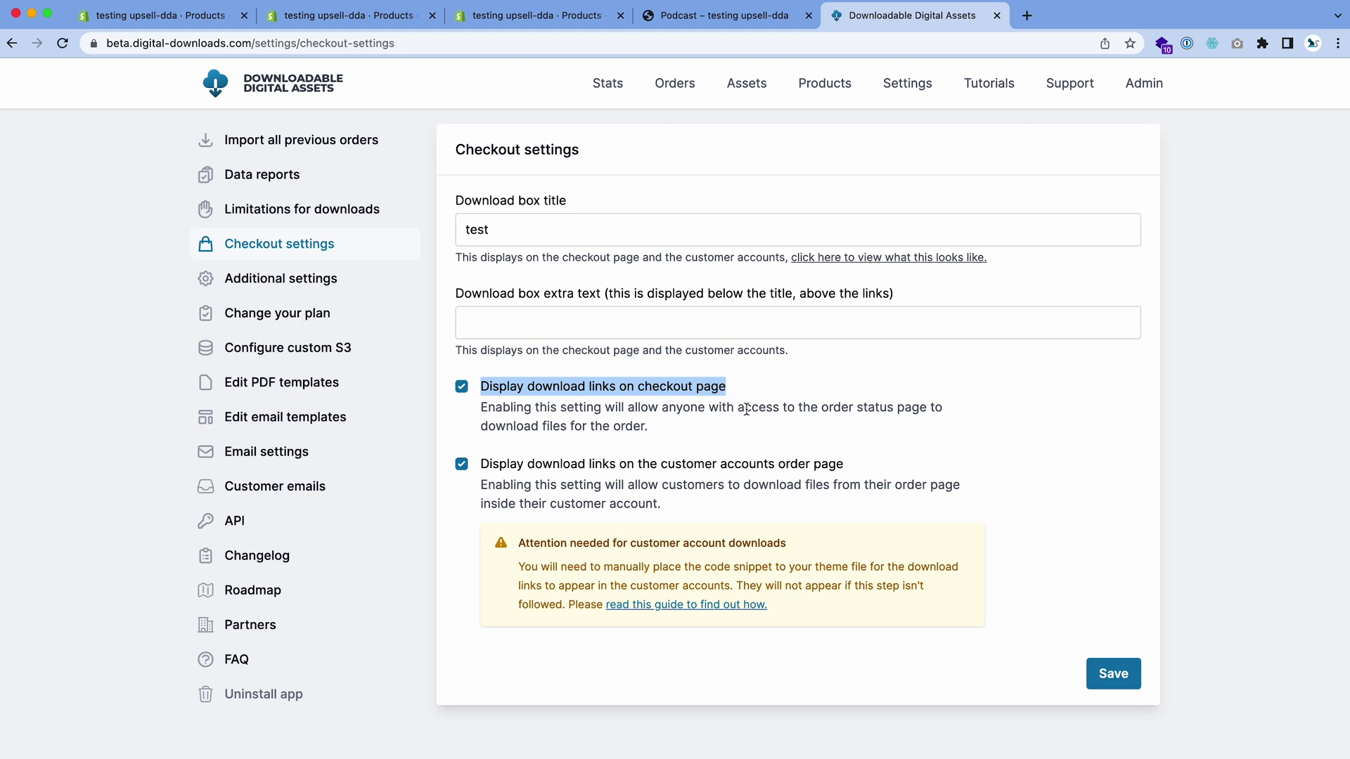
pyautogui.click(736, 431)
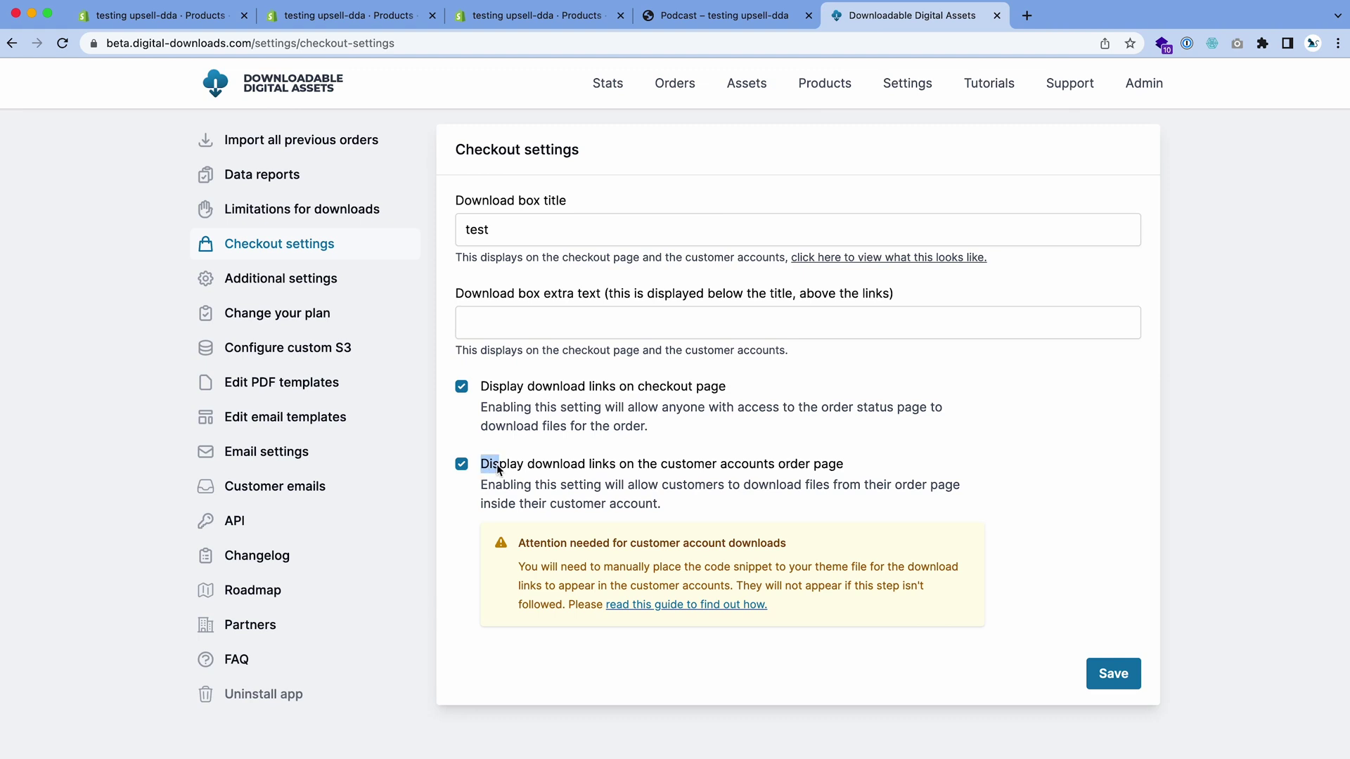
pyautogui.moveTo(497, 464); pyautogui.dragTo(704, 464)
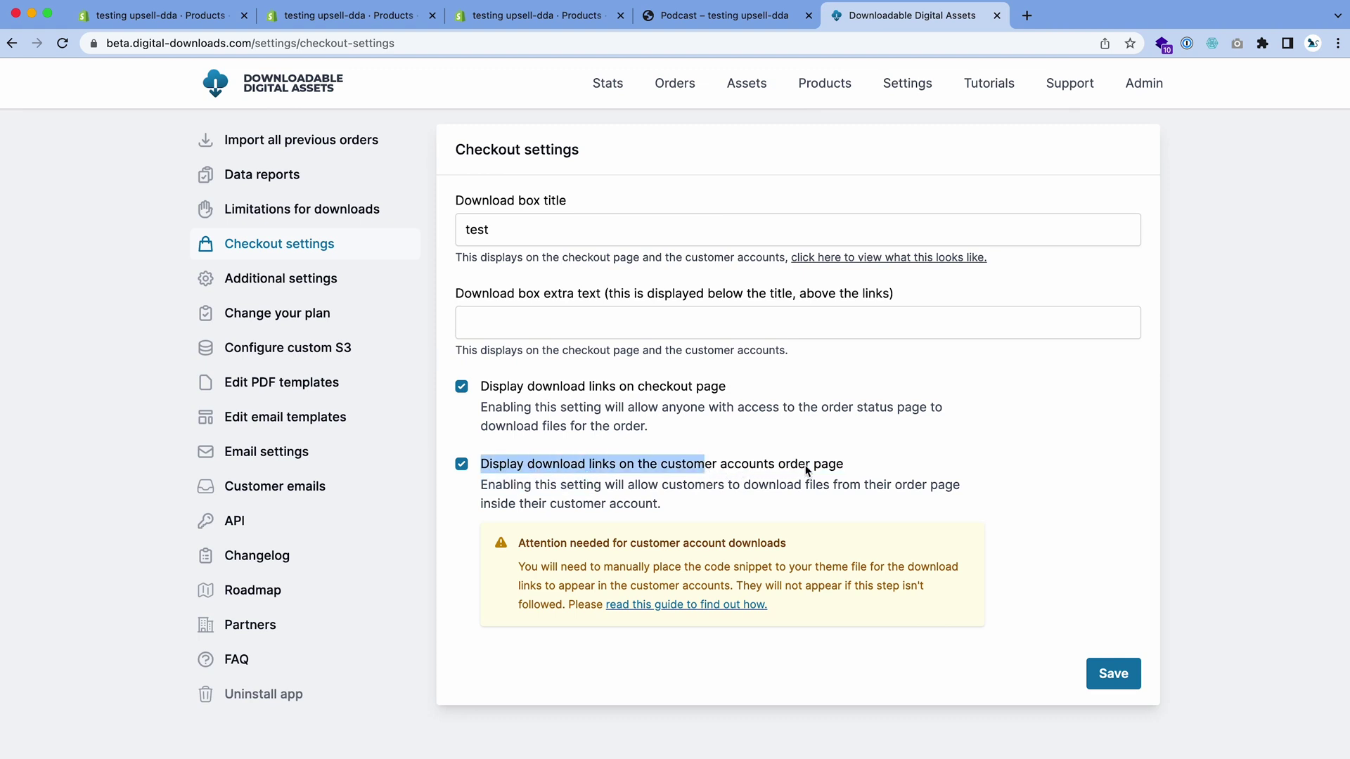
pyautogui.click(1068, 501)
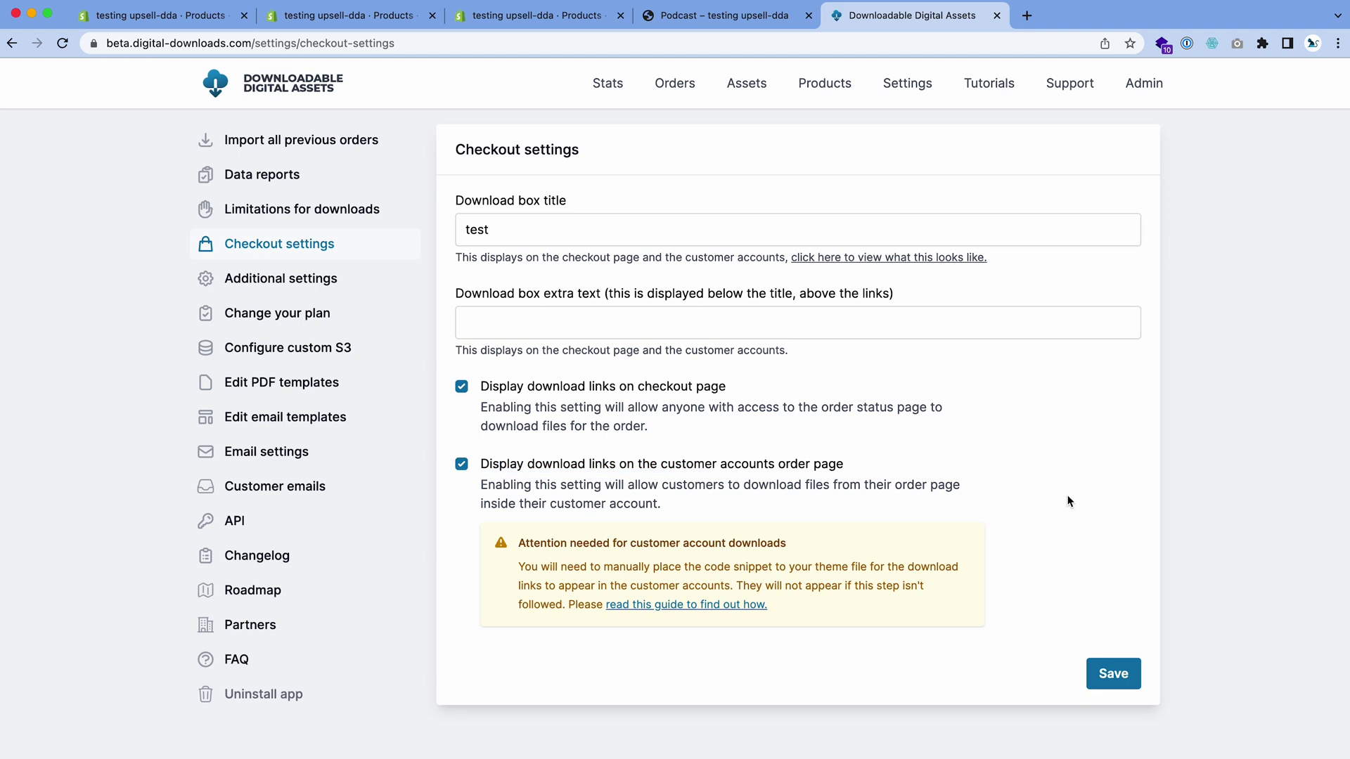
pyautogui.moveTo(901, 495); pyautogui.dragTo(481, 387)
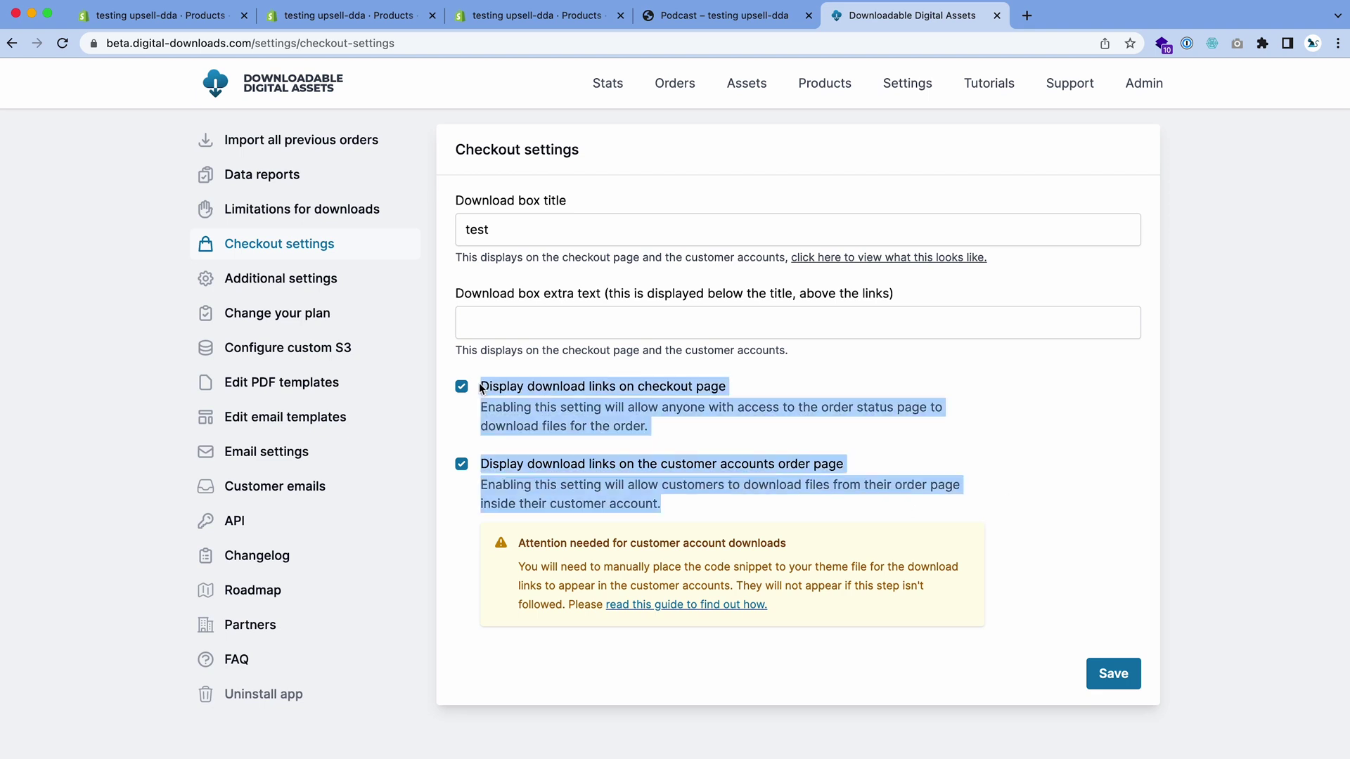
pyautogui.click(447, 441)
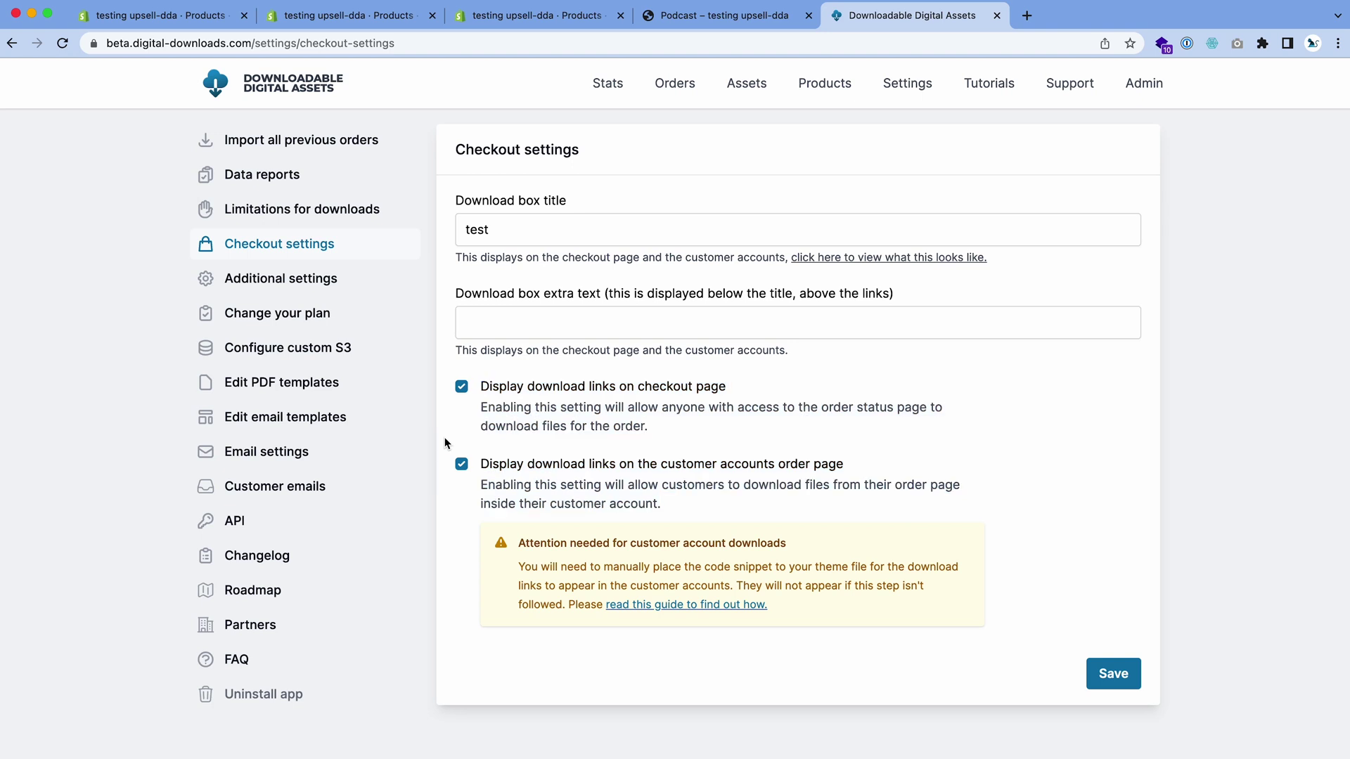
pyautogui.moveTo(481, 466); pyautogui.dragTo(592, 471)
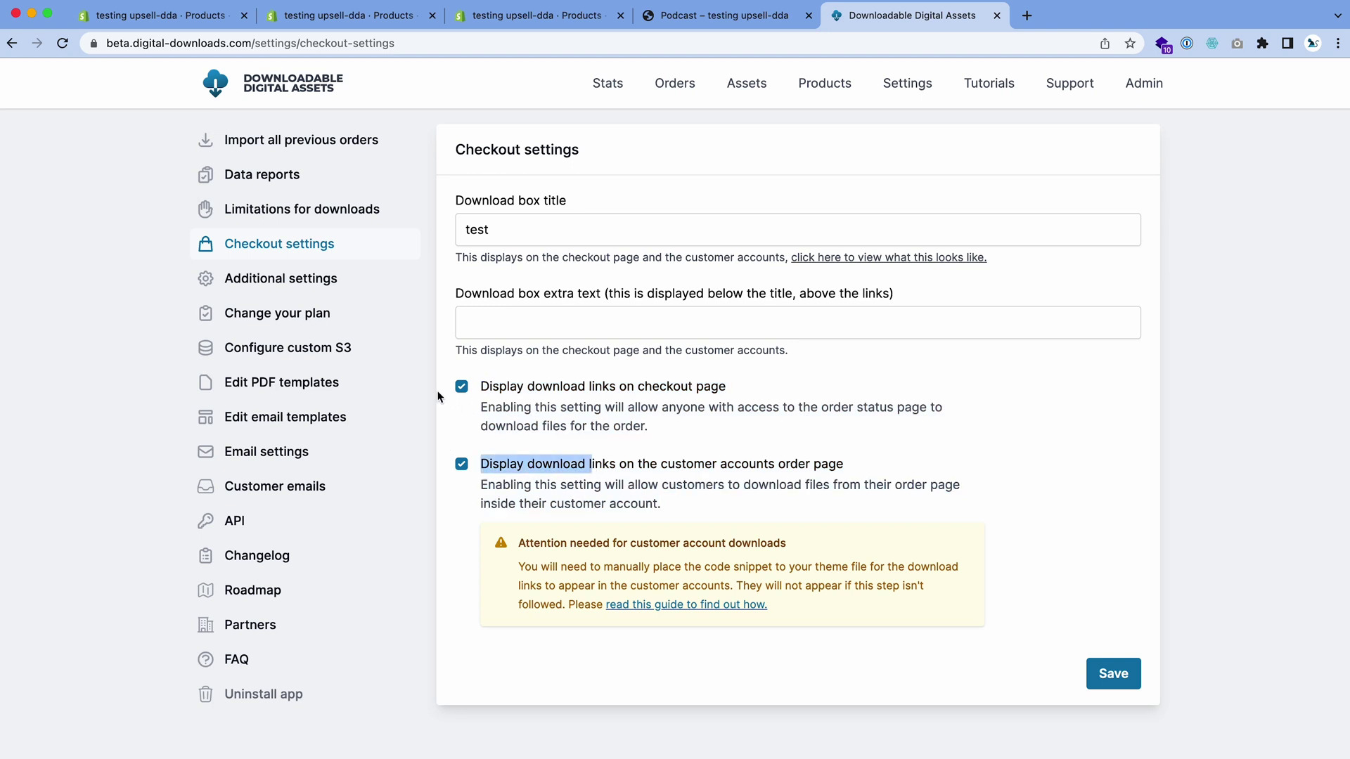
pyautogui.moveTo(432, 385); pyautogui.dragTo(742, 401)
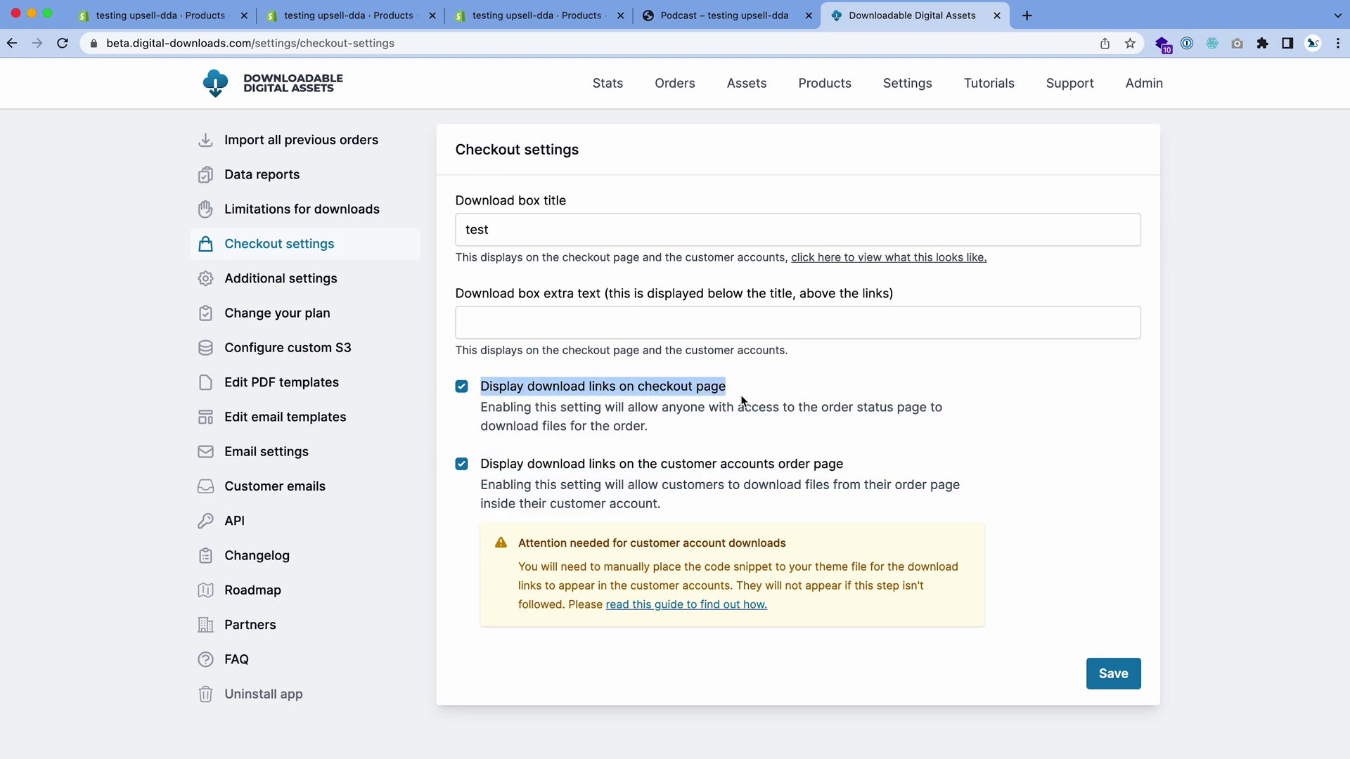
pyautogui.click(1093, 421)
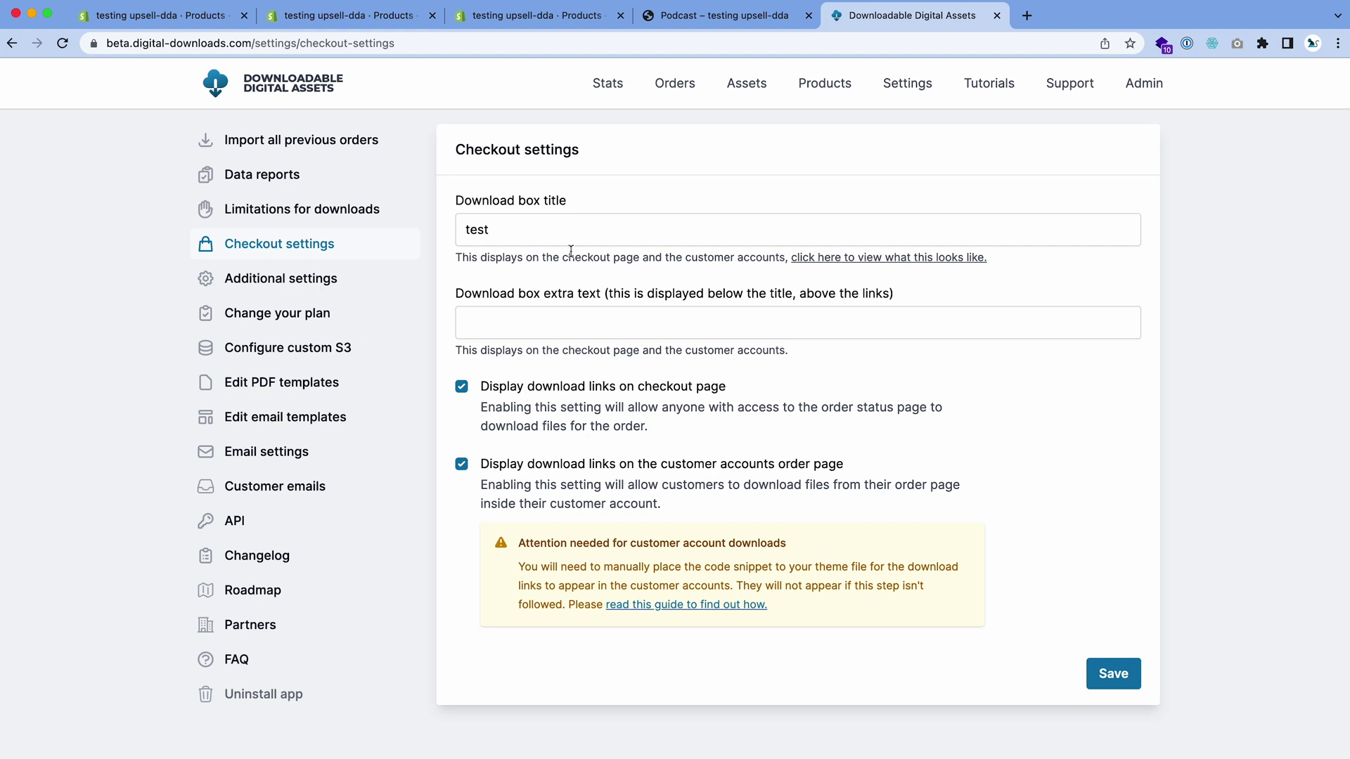
pyautogui.moveTo(552, 246); pyautogui.dragTo(457, 235)
pyautogui.click(537, 313)
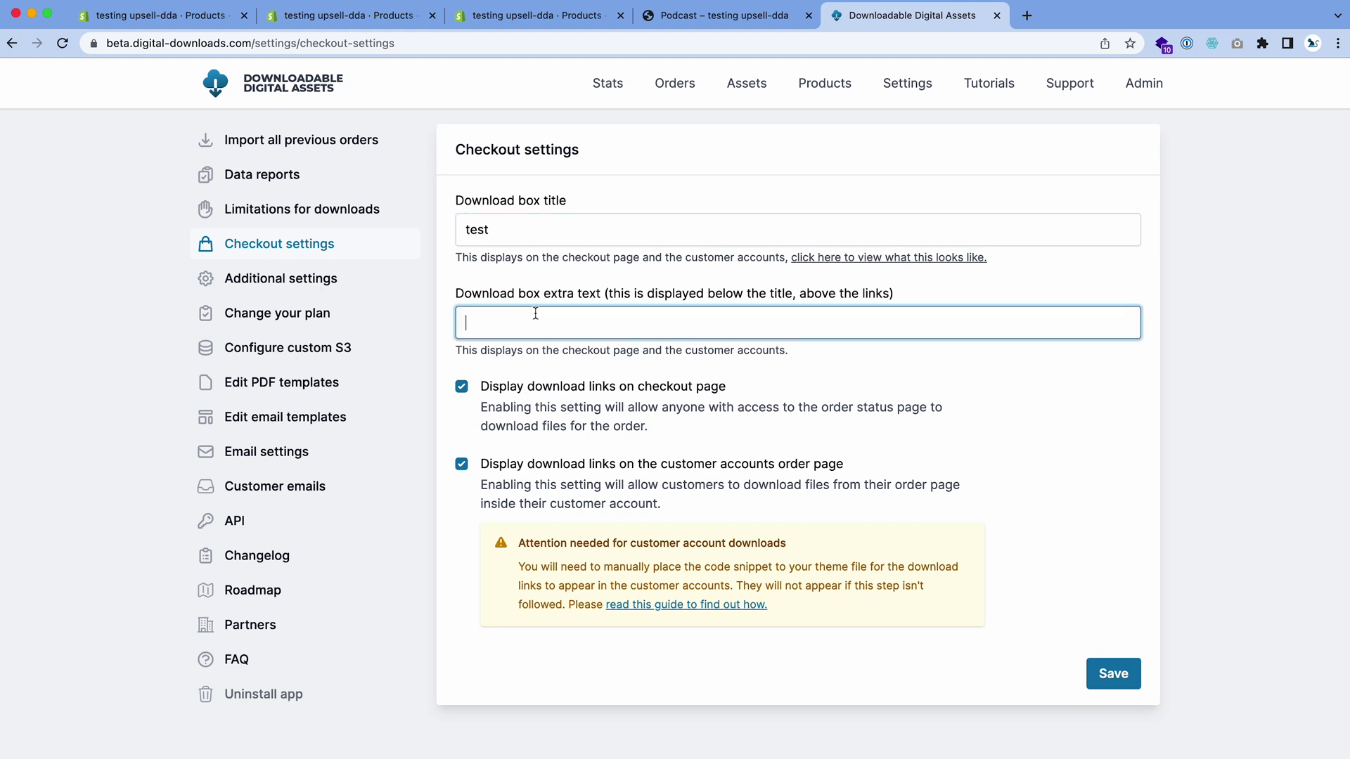